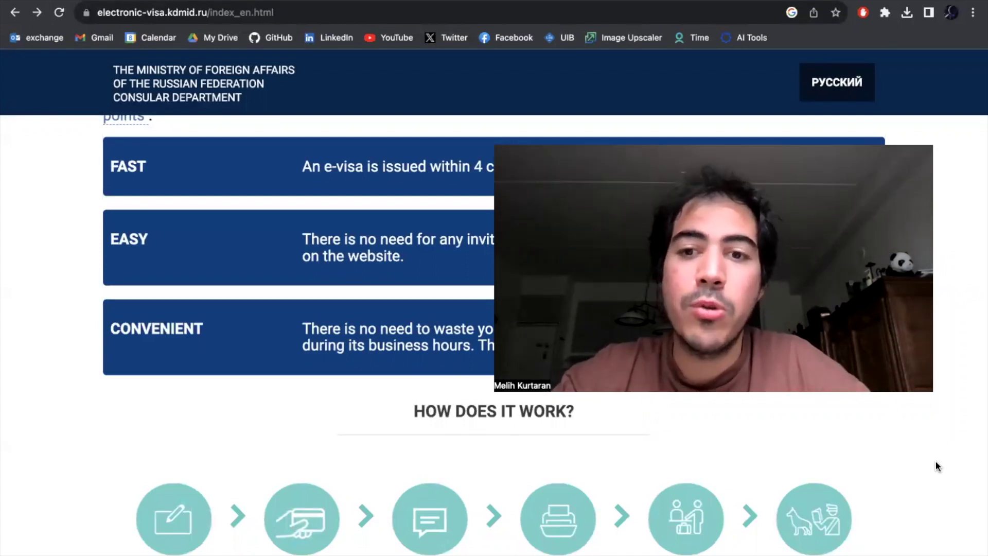
- Open the list of eligible foreign states and scroll through it
scroll(540, 441, up, 6)
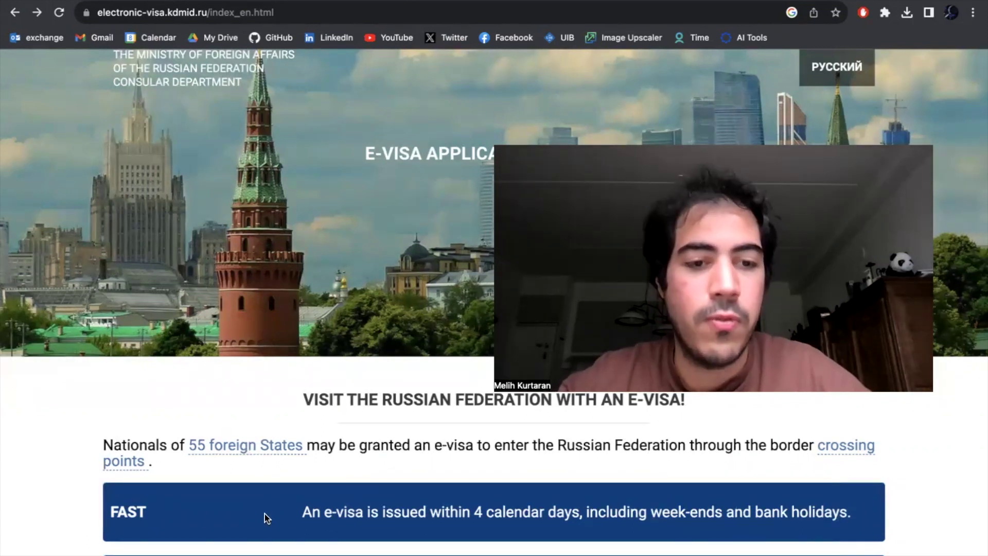
scroll(264, 514, down, 1)
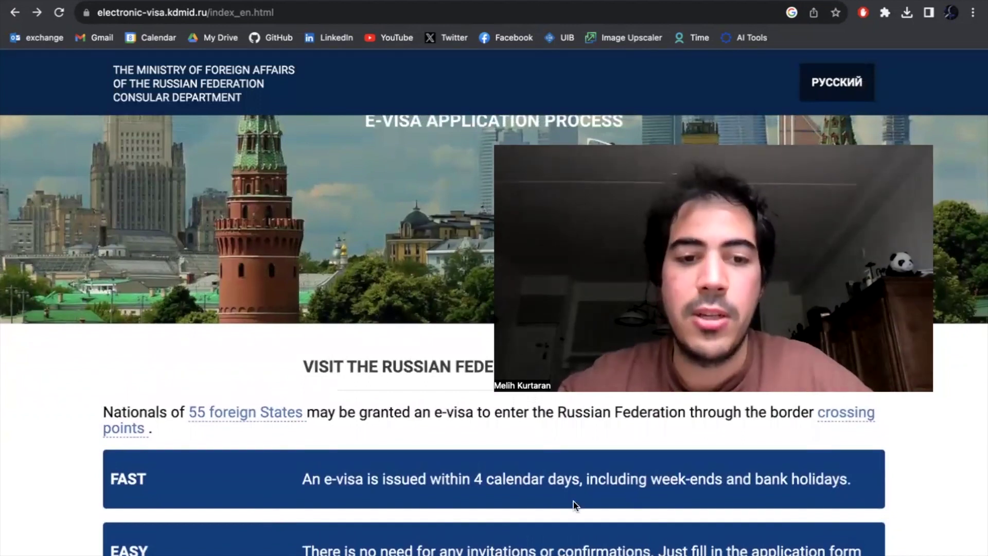
scroll(574, 501, down, 1)
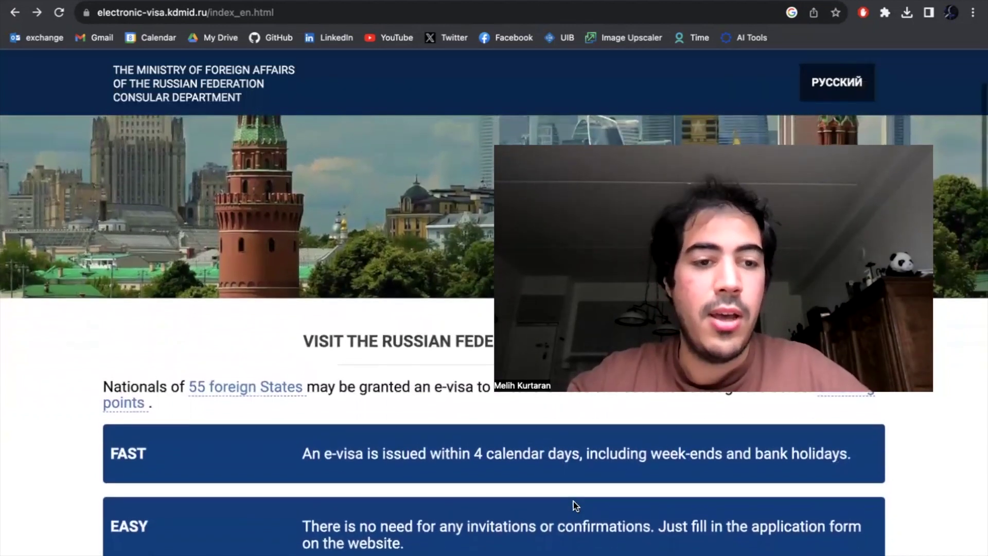
scroll(573, 502, up, 1)
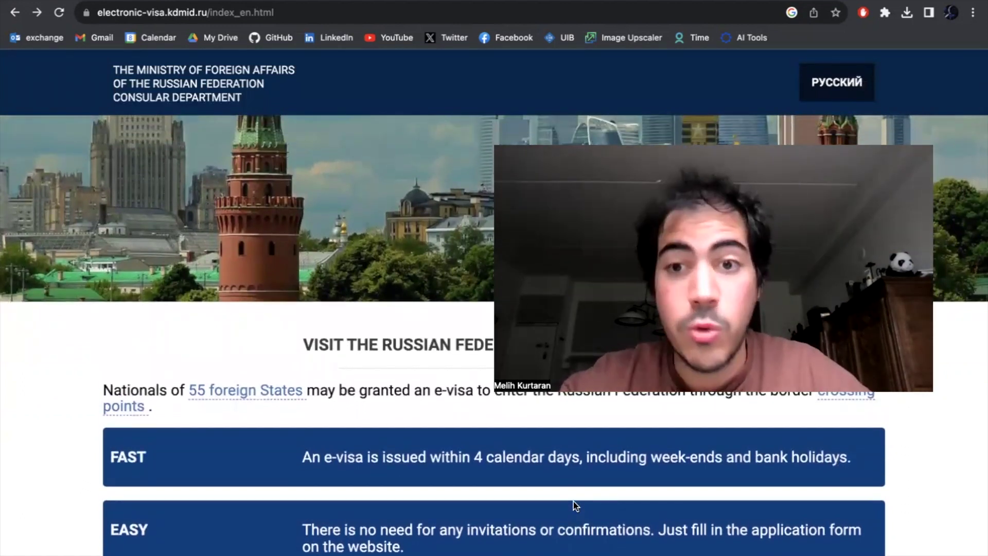
scroll(573, 501, up, 3)
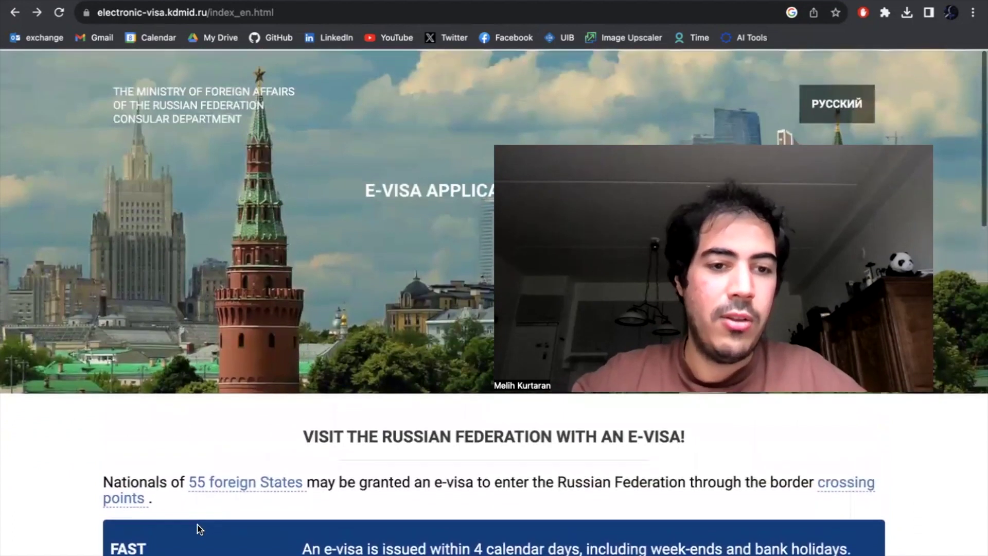
click(239, 484)
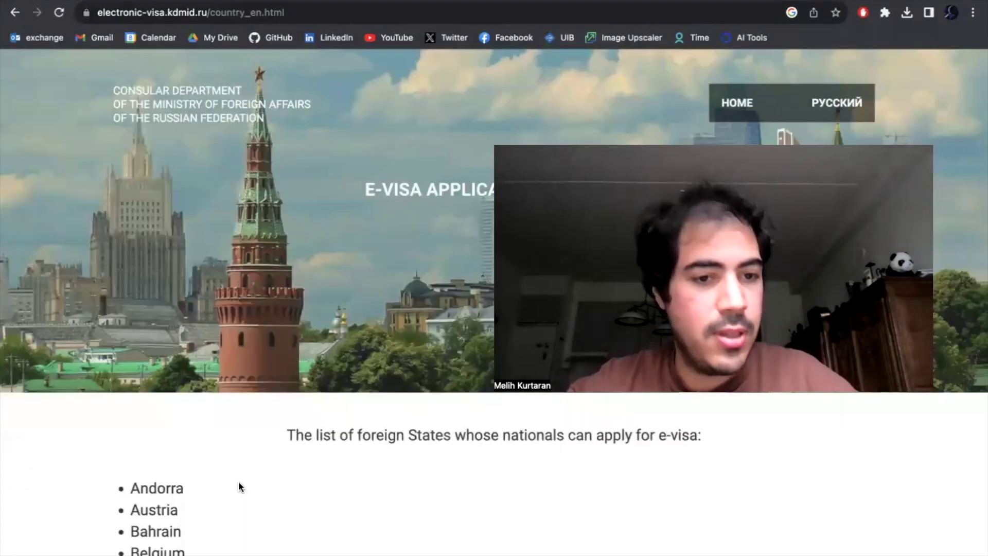
scroll(239, 486, down, 10)
scroll(239, 483, down, 1)
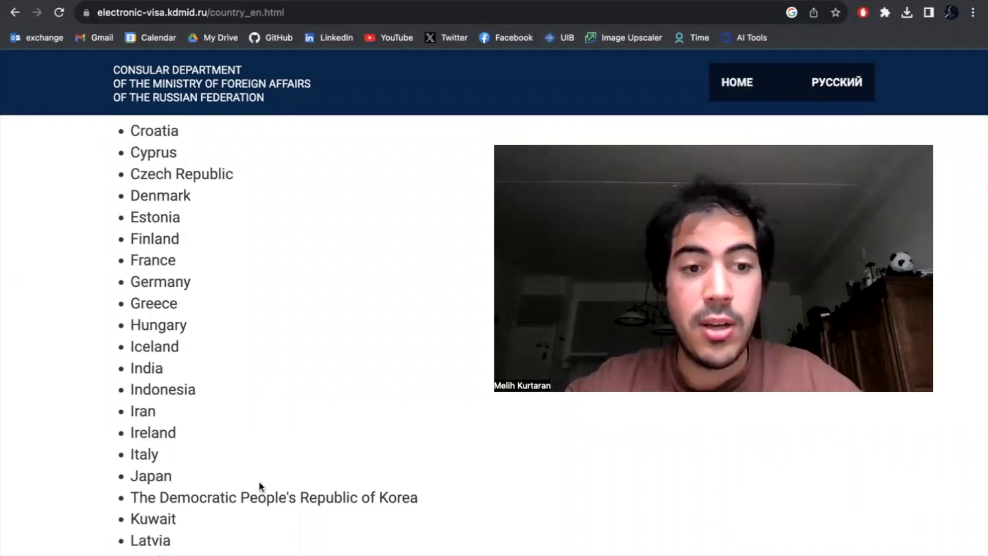
scroll(259, 484, down, 5)
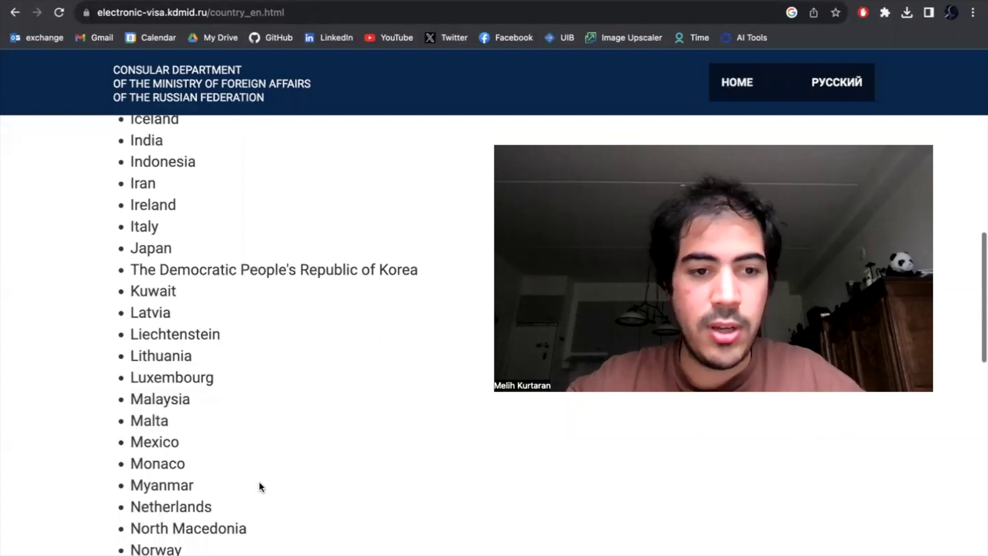
scroll(260, 487, down, 10)
scroll(260, 487, up, 9)
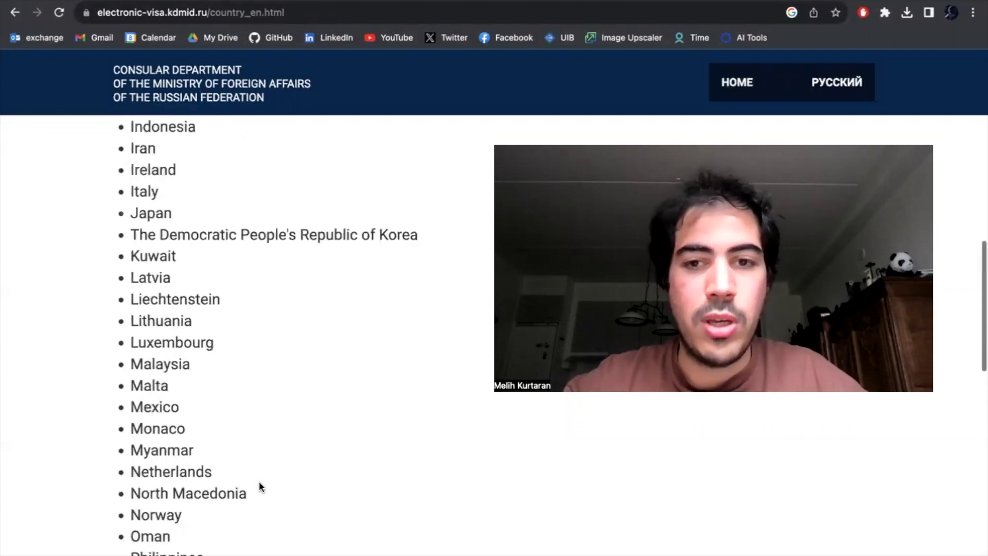
scroll(259, 487, up, 12)
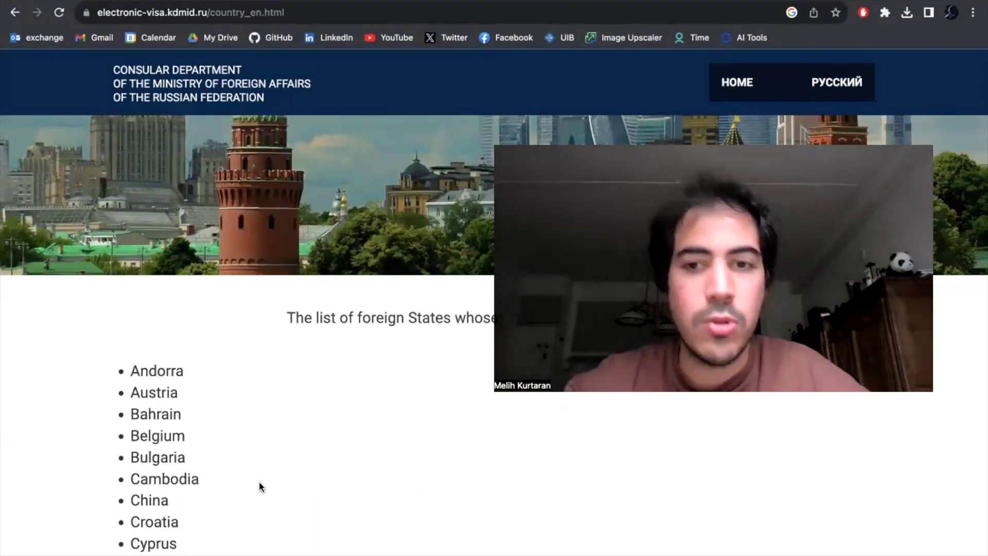
- Go back to the e-visa home page and scroll through the 'How does it work' steps
key(super+Left)
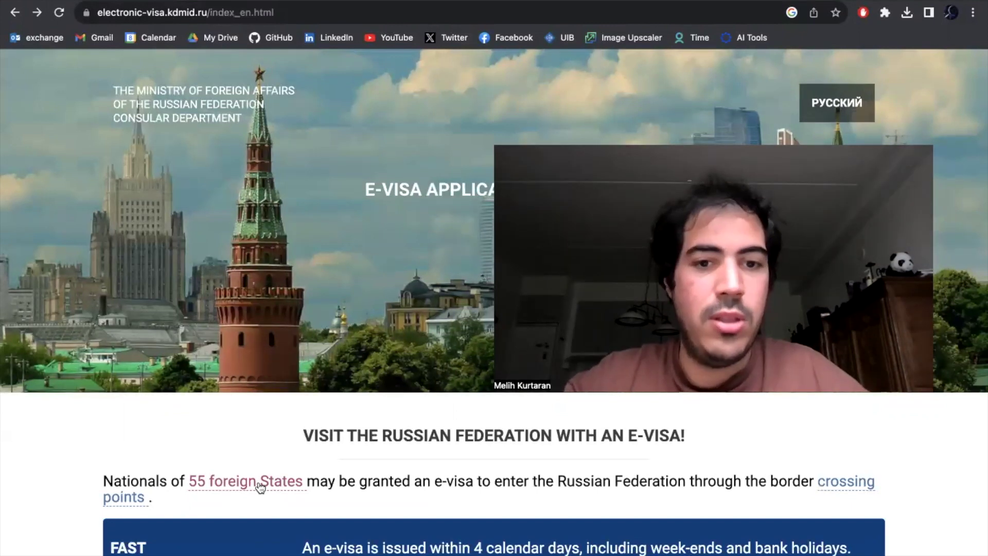
scroll(260, 487, down, 5)
scroll(261, 486, down, 8)
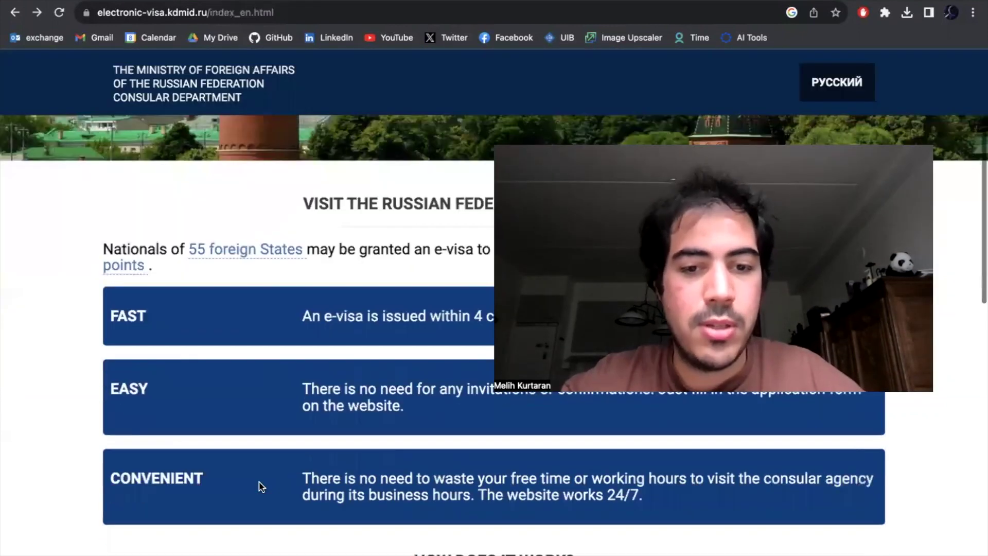
scroll(260, 486, up, 2)
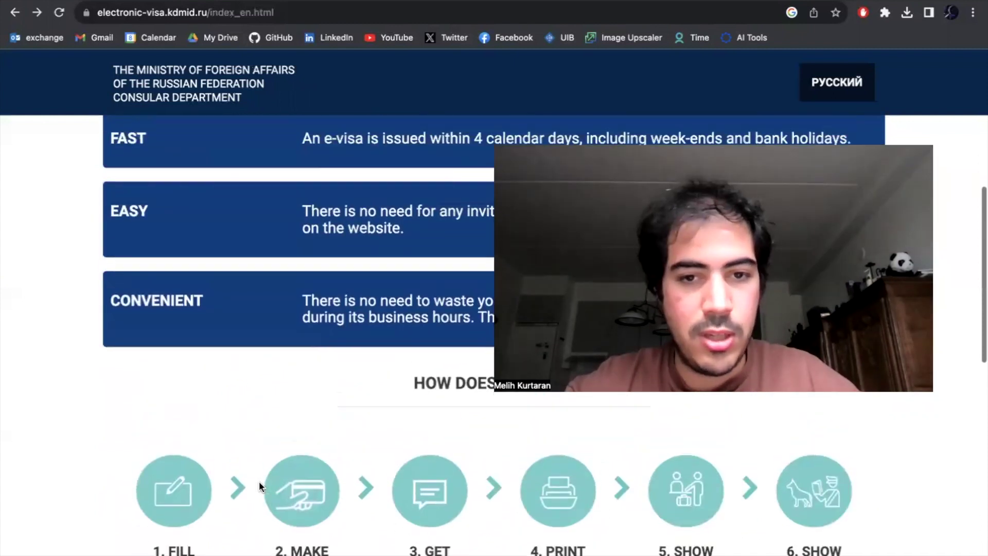
scroll(260, 487, down, 2)
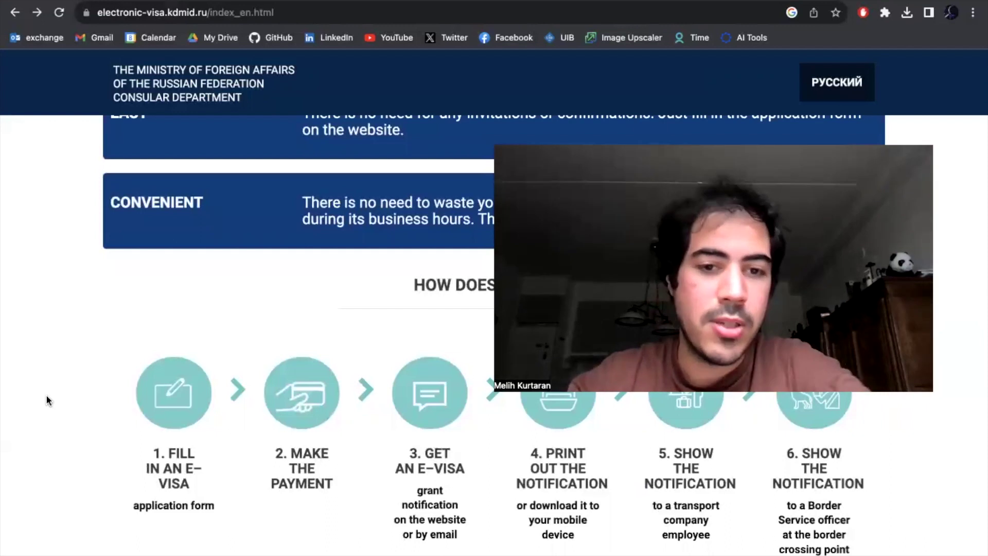
scroll(315, 523, up, 2)
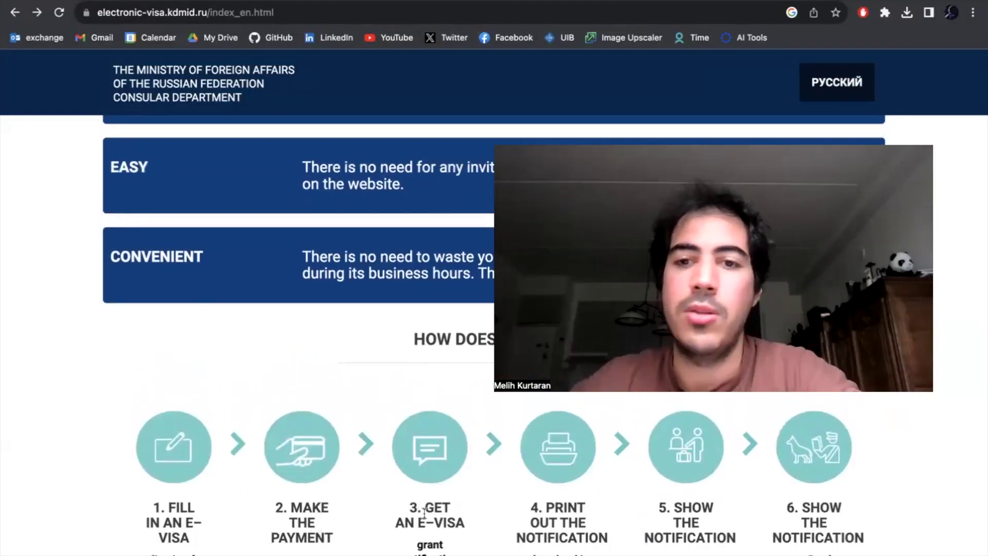
scroll(424, 513, down, 7)
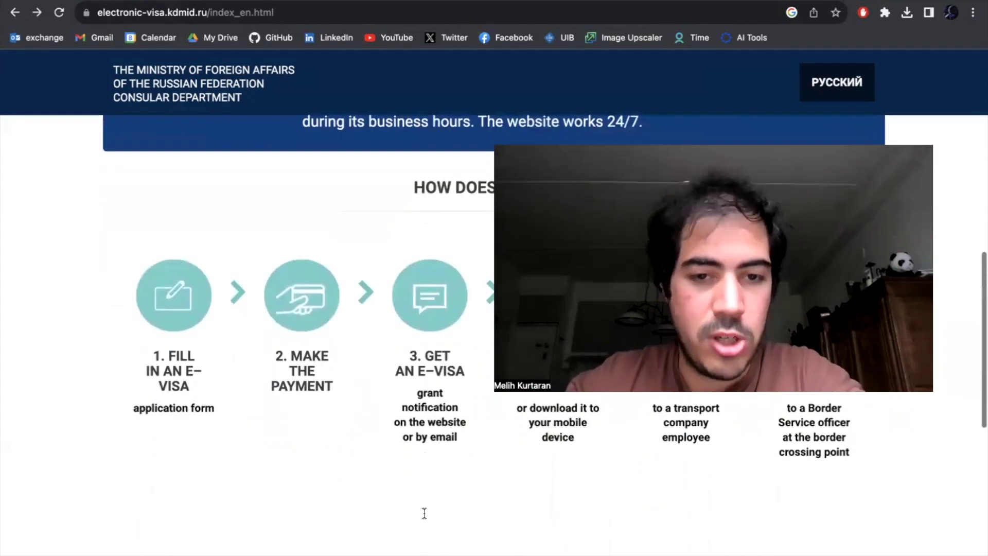
scroll(424, 513, up, 7)
scroll(425, 513, up, 3)
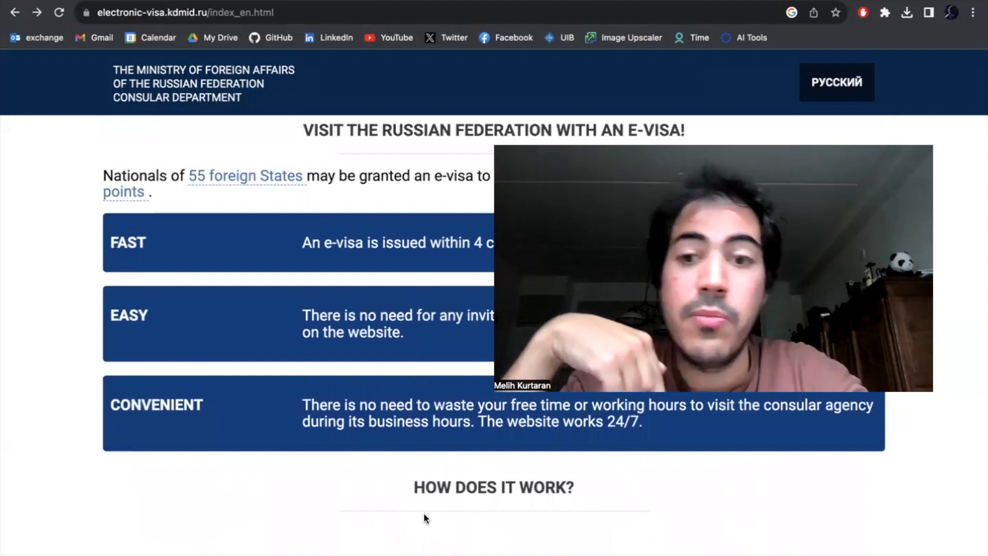
scroll(424, 513, up, 7)
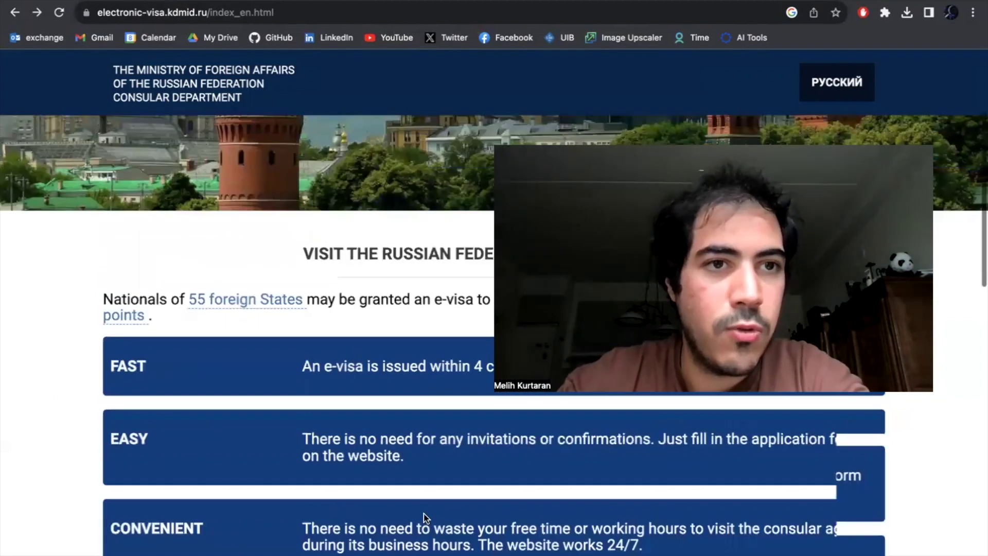
- From the Google results, reopen the 'E-visa application form' result and scroll to its numbered steps
key(super+Left)
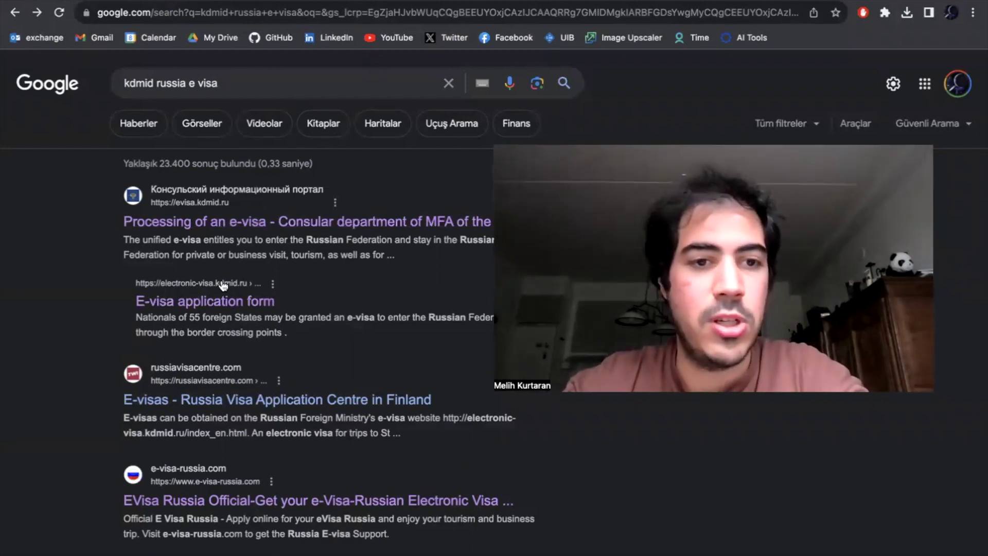
click(222, 300)
scroll(222, 298, down, 15)
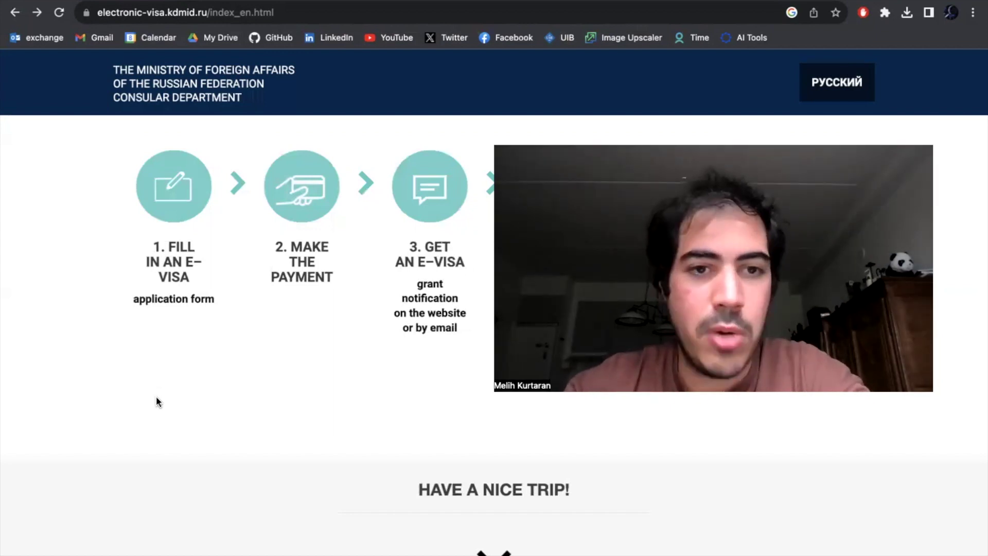
- Go to the e-visa application site and highlight the up-to-16-days stay limit
scroll(156, 397, down, 7)
scroll(155, 397, up, 4)
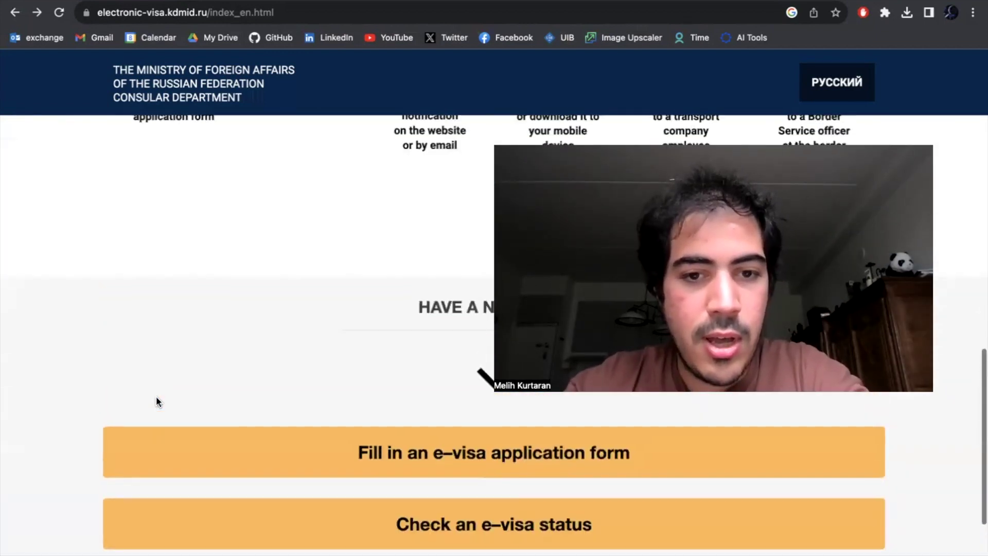
click(461, 466)
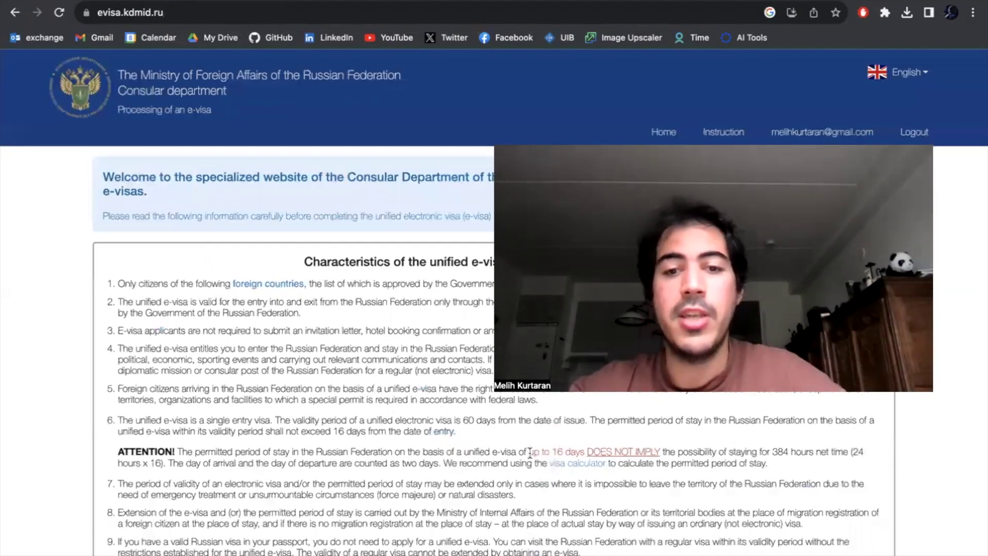
drag(530, 452, 562, 452)
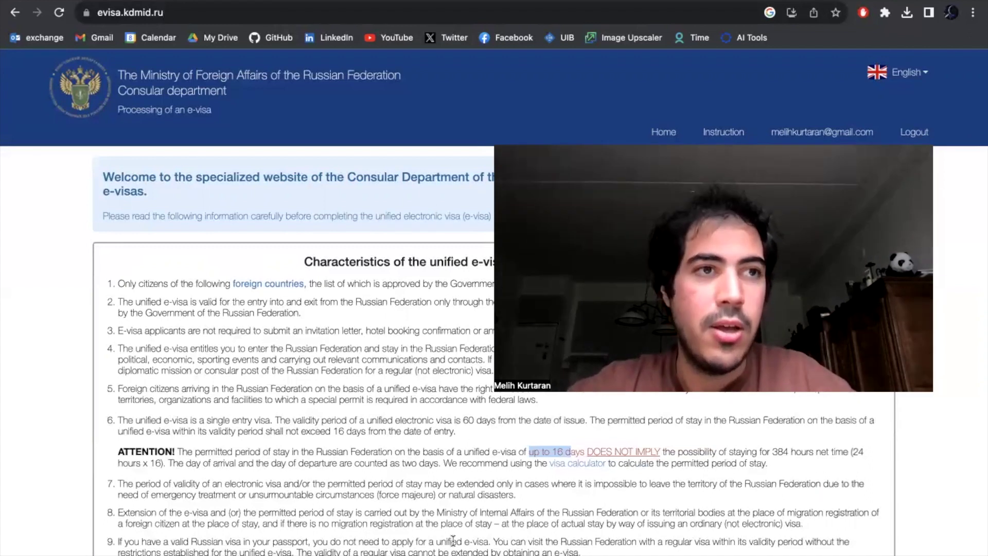
click(453, 422)
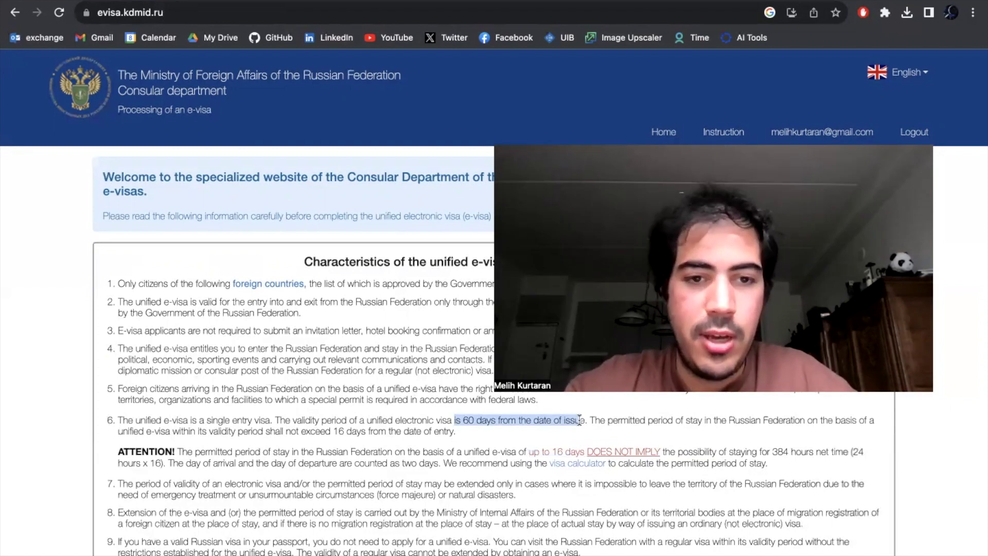
- Scroll the e-visa conditions page down to the consent checkboxes
scroll(353, 423, down, 5)
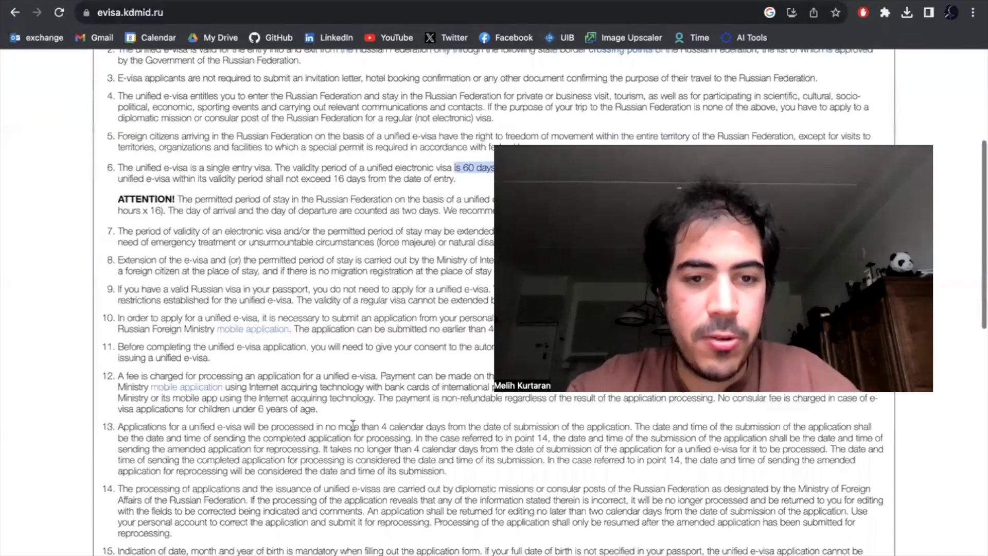
scroll(352, 425, down, 5)
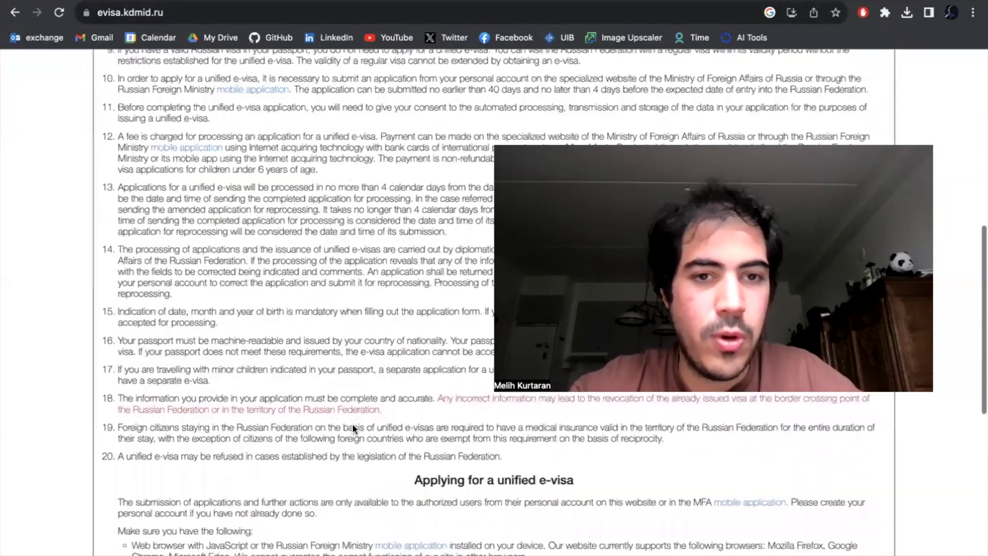
scroll(352, 423, up, 4)
scroll(360, 401, down, 9)
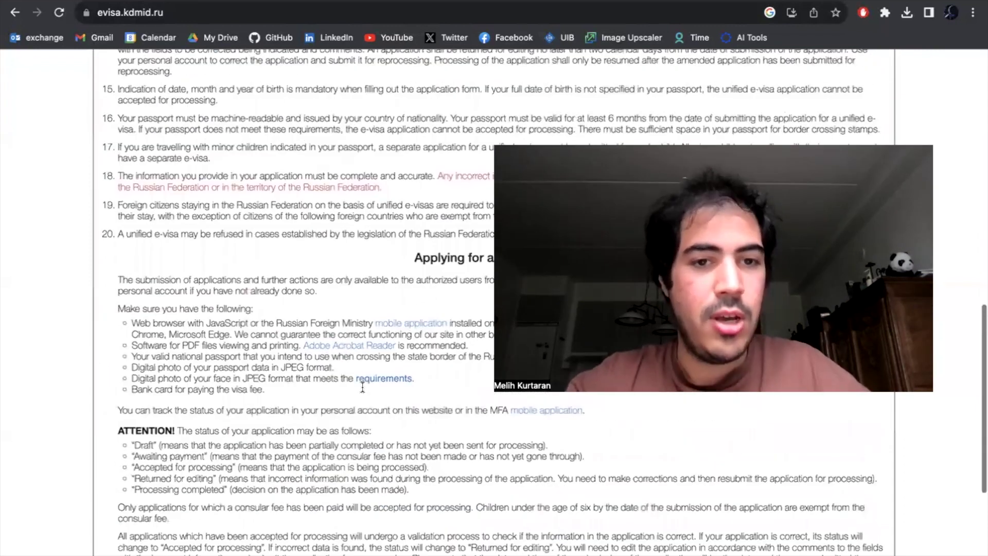
scroll(363, 387, down, 5)
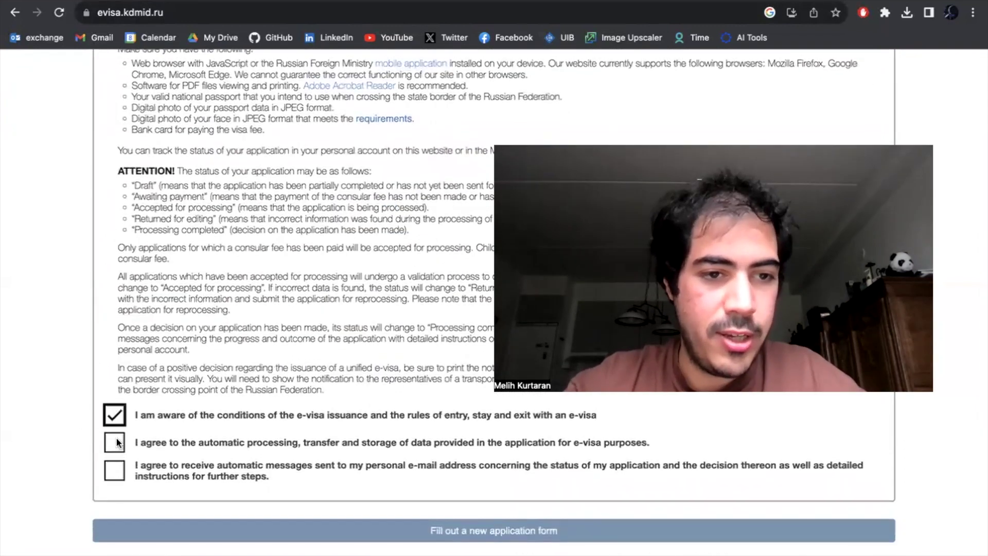
- Agree to status e-mails, print the application ID, dismiss the print preview, and continue to Photos
click(120, 473)
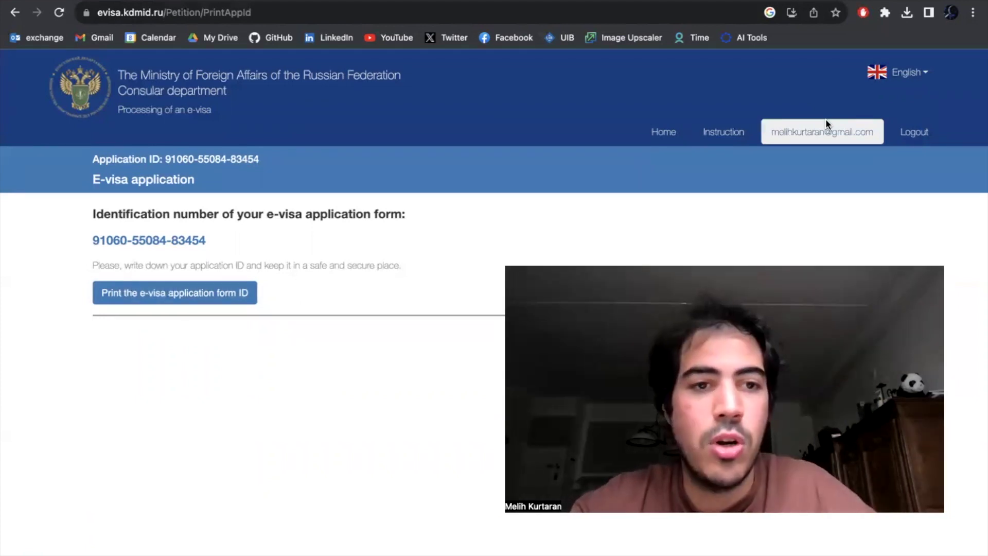
click(155, 293)
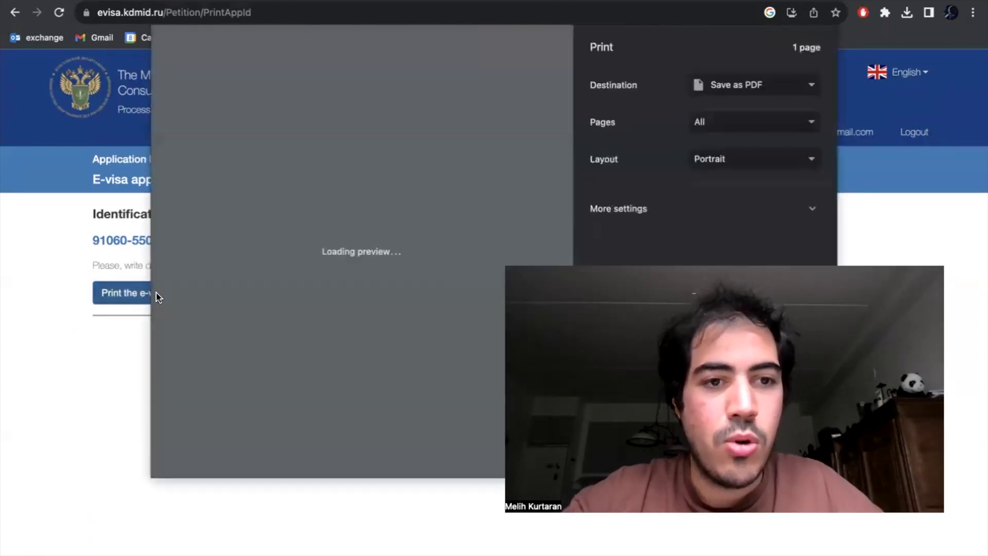
key(Escape)
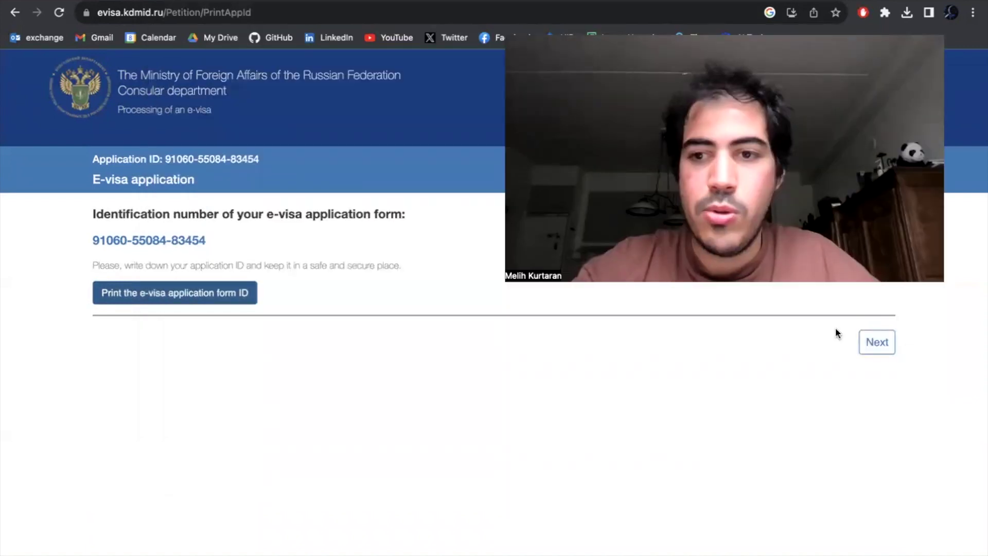
click(884, 346)
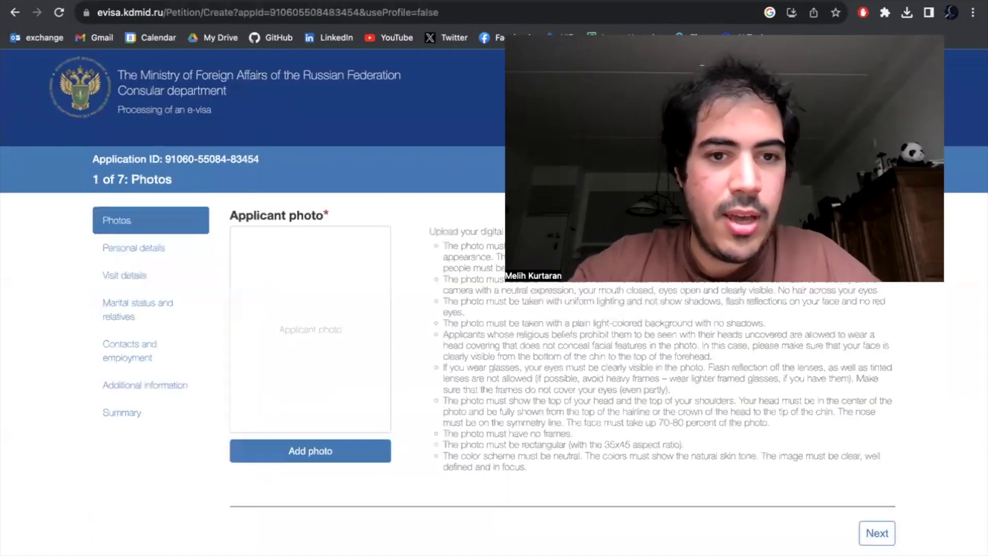
- Upload a first headshot photo from the computer and submit it for checking
key(Return)
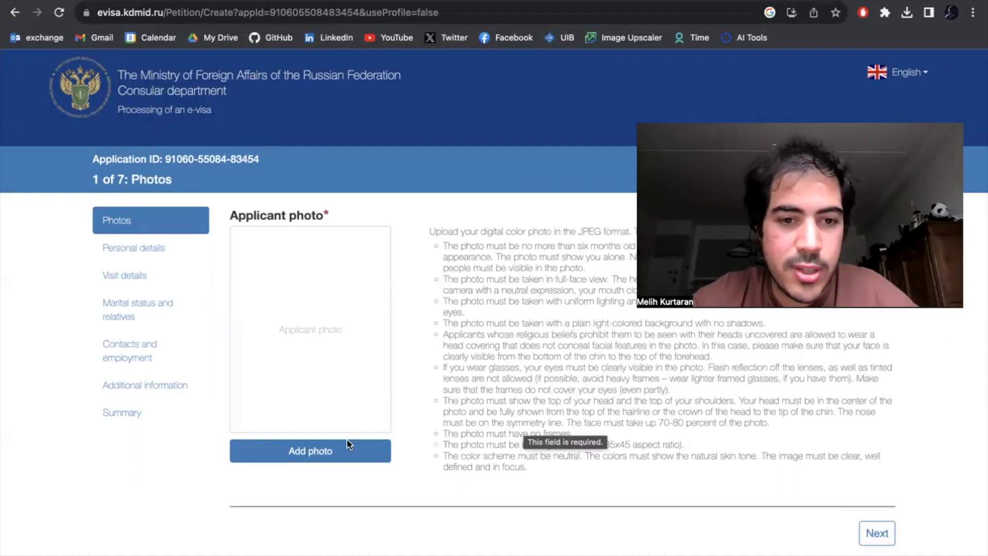
click(340, 451)
click(149, 400)
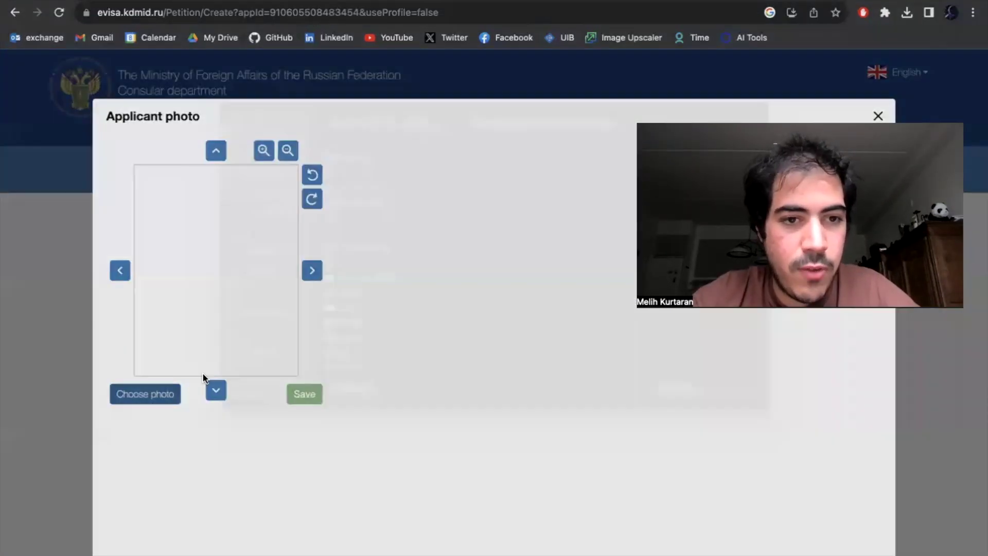
scroll(442, 316, down, 5)
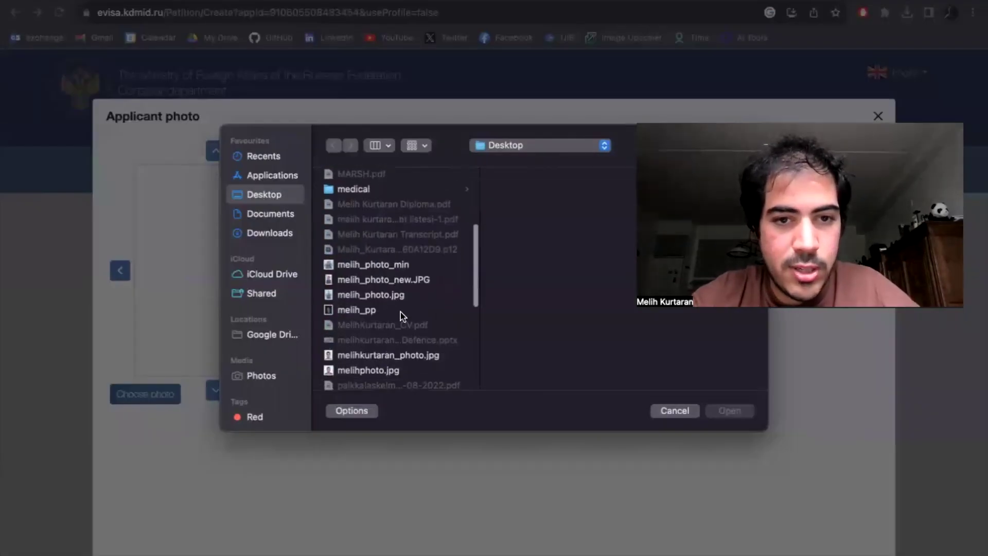
click(401, 311)
click(727, 411)
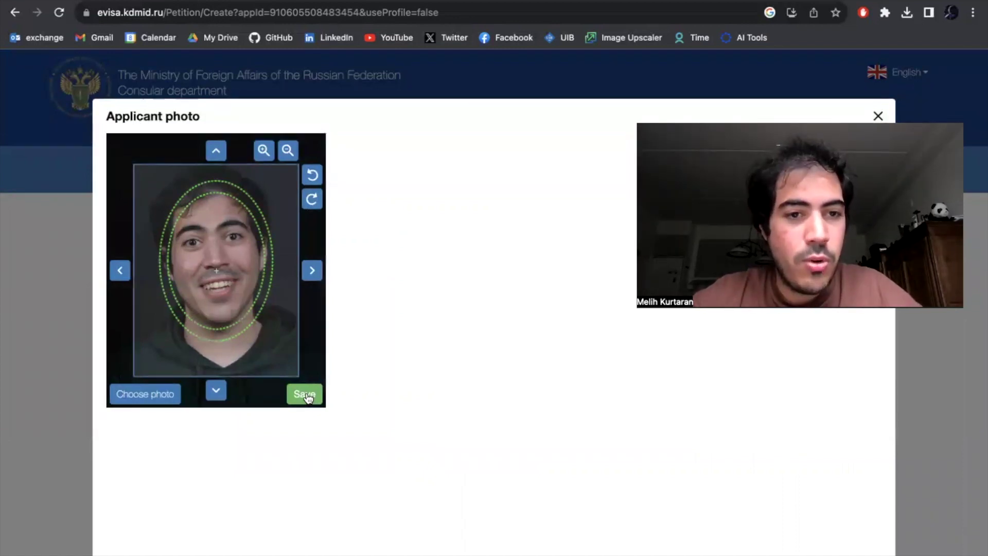
click(306, 395)
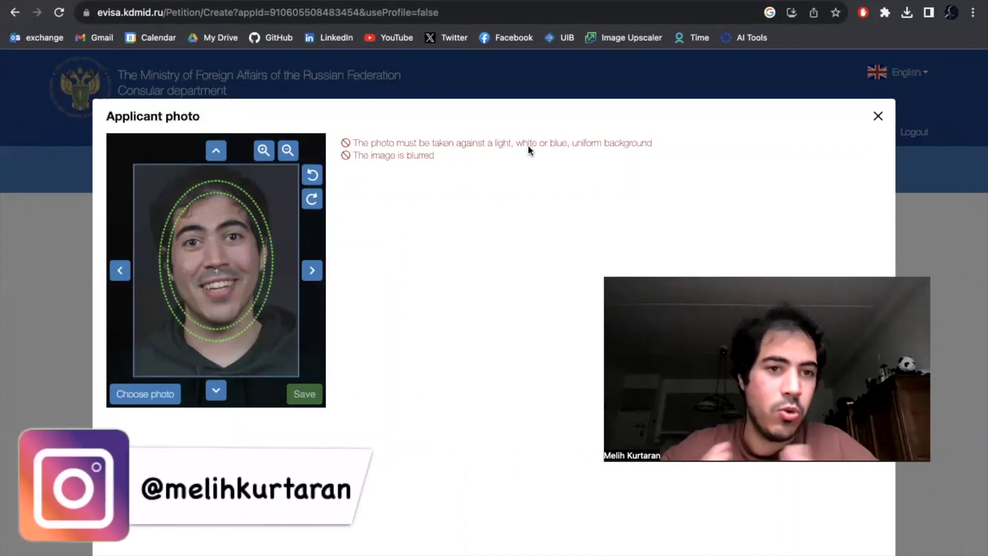
- Replace it with a white-background photo file and save it
click(143, 395)
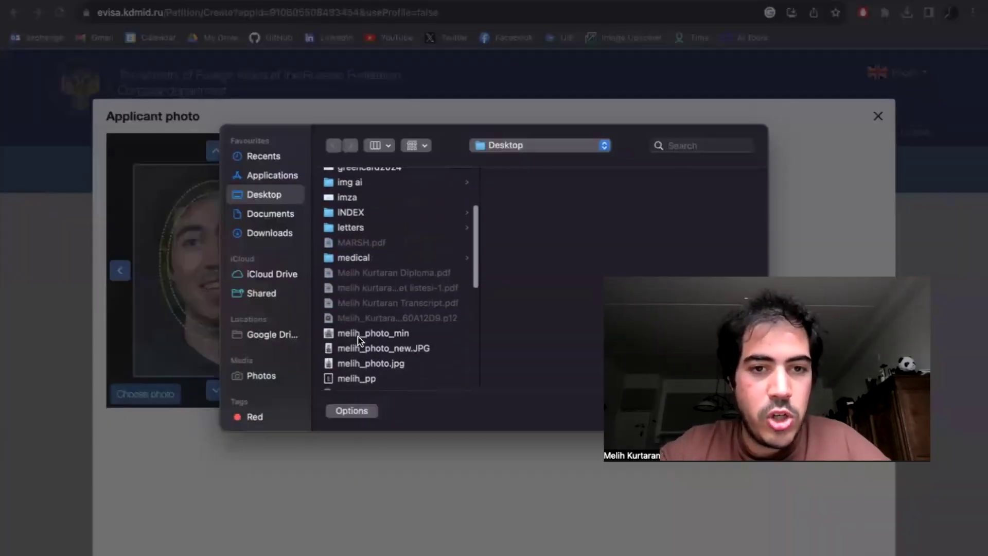
scroll(359, 340, down, 5)
click(390, 307)
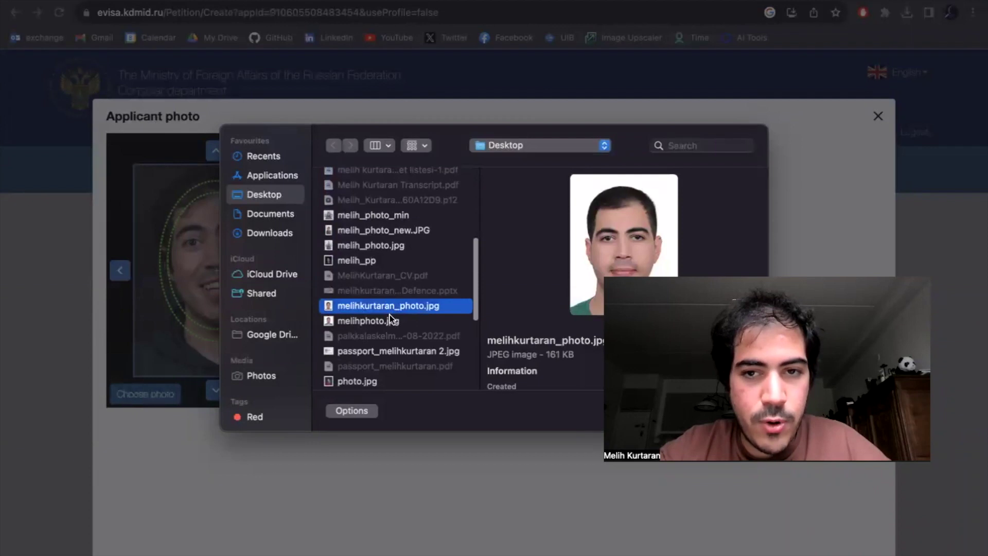
click(390, 321)
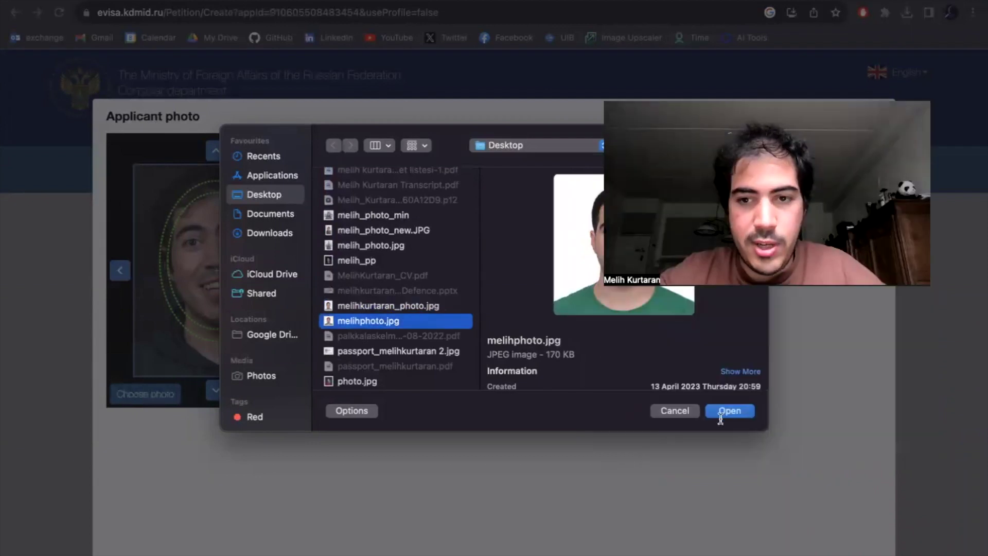
key(Return)
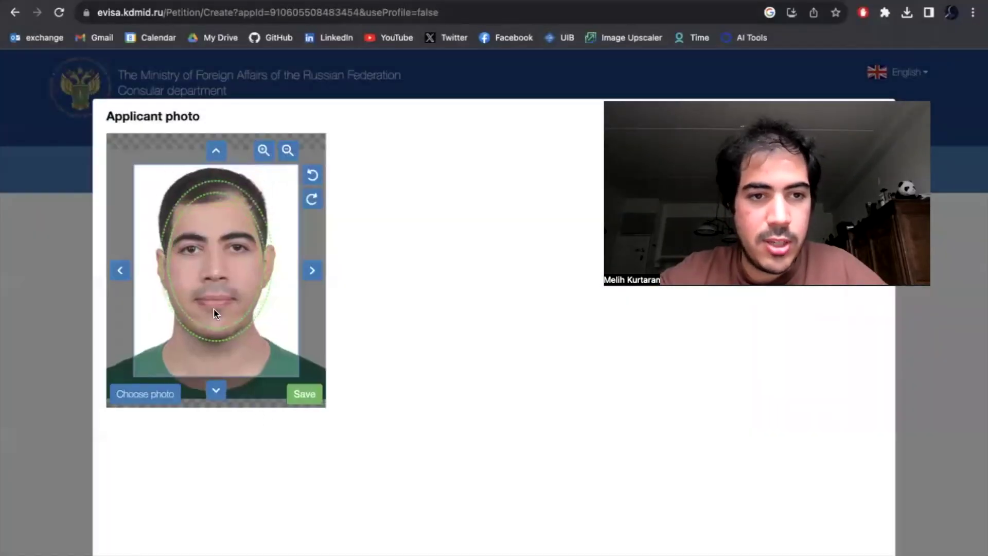
click(301, 394)
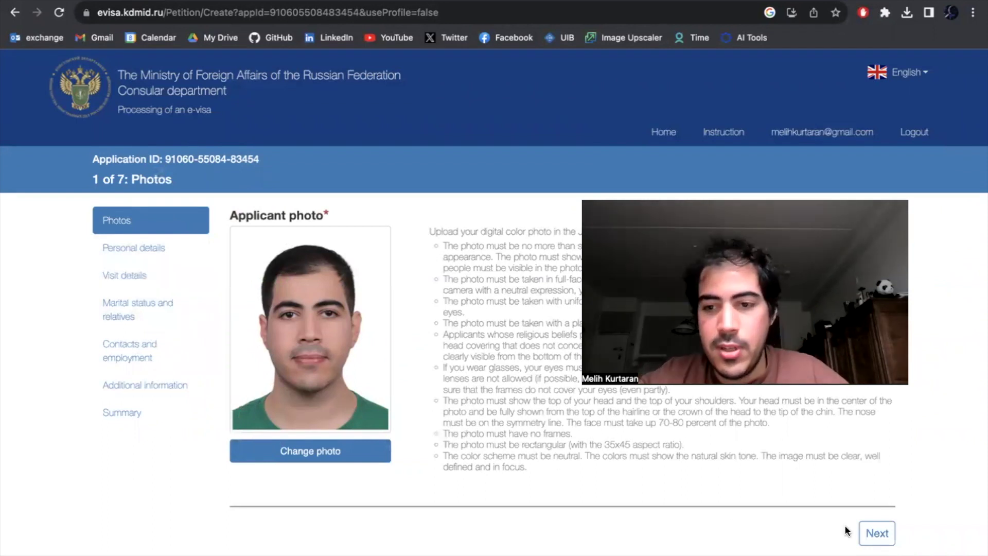
- On Personal details, set nationality to Turkey and passport type to Passport
click(878, 533)
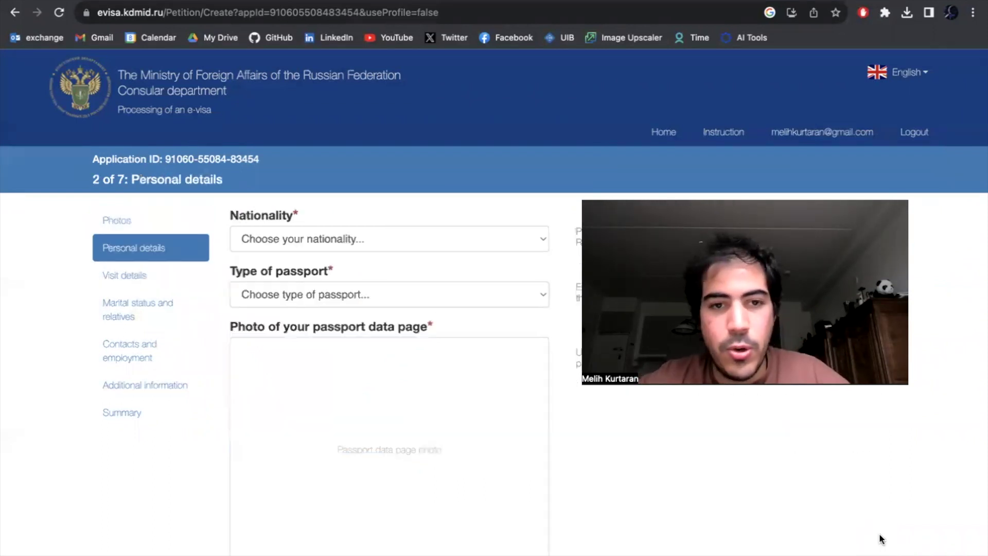
click(344, 238)
key(t)
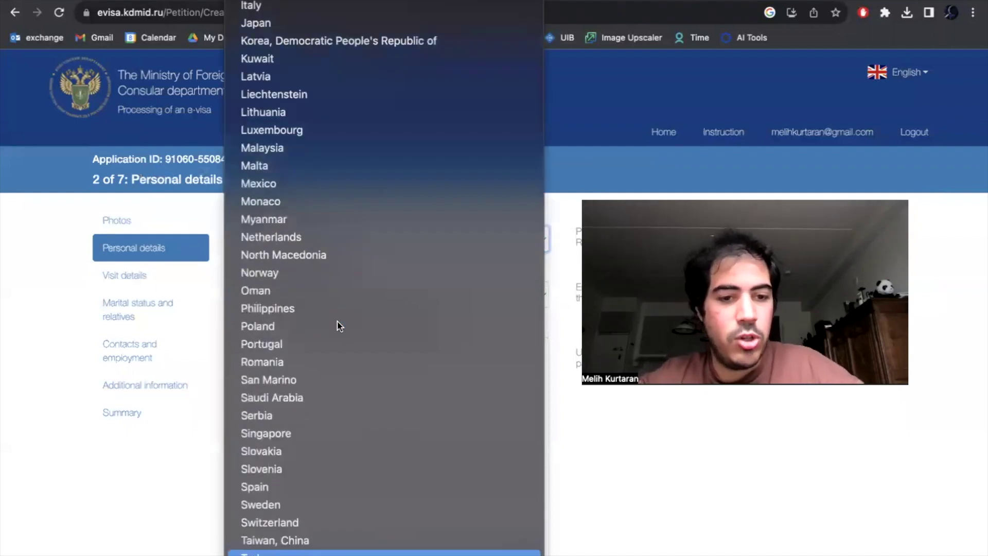
click(315, 550)
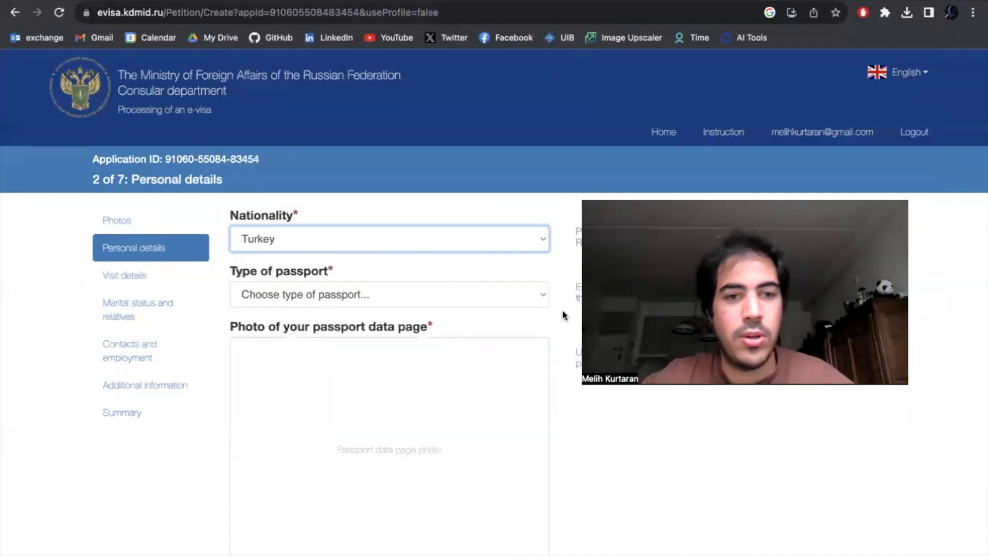
click(441, 298)
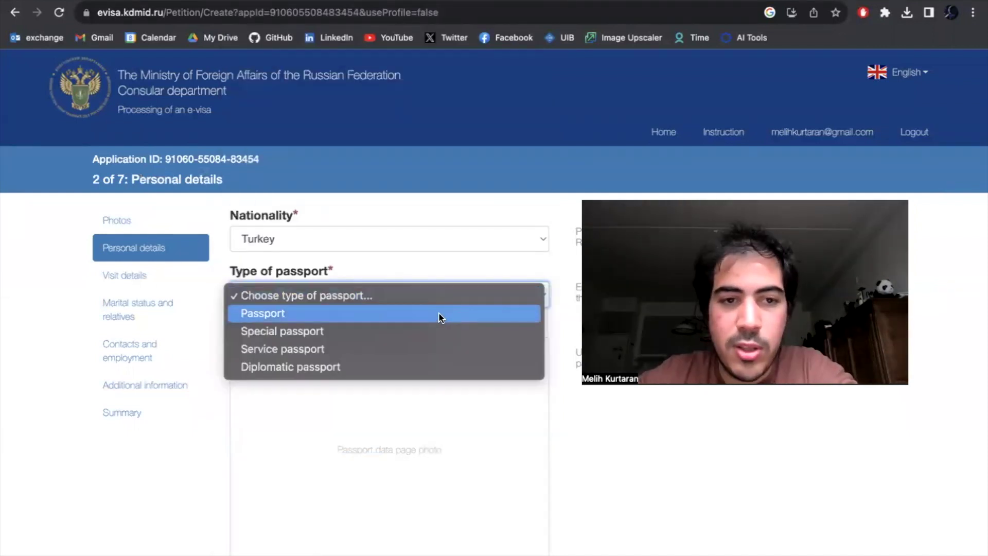
click(438, 313)
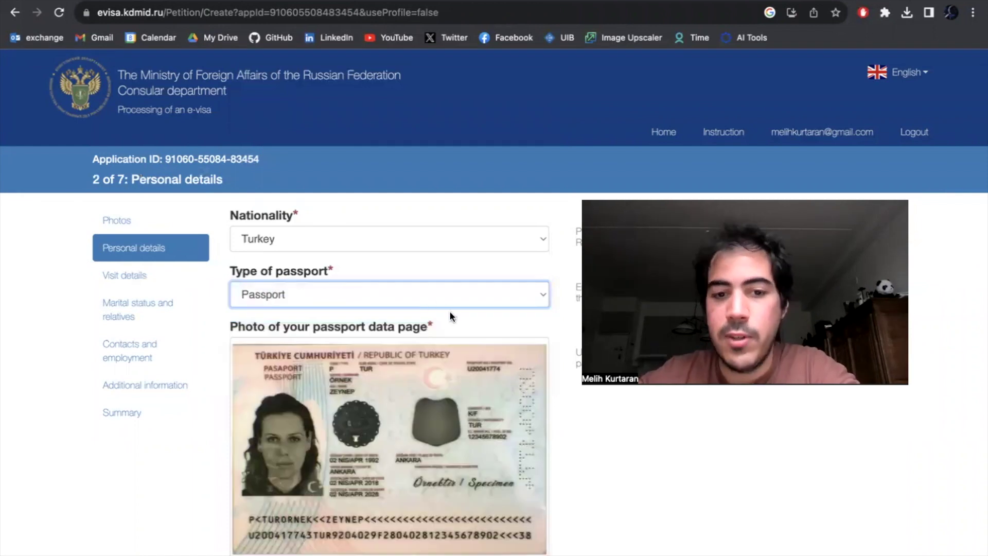
- Change the nationality to Indonesia and reselect Passport as the passport type
click(370, 237)
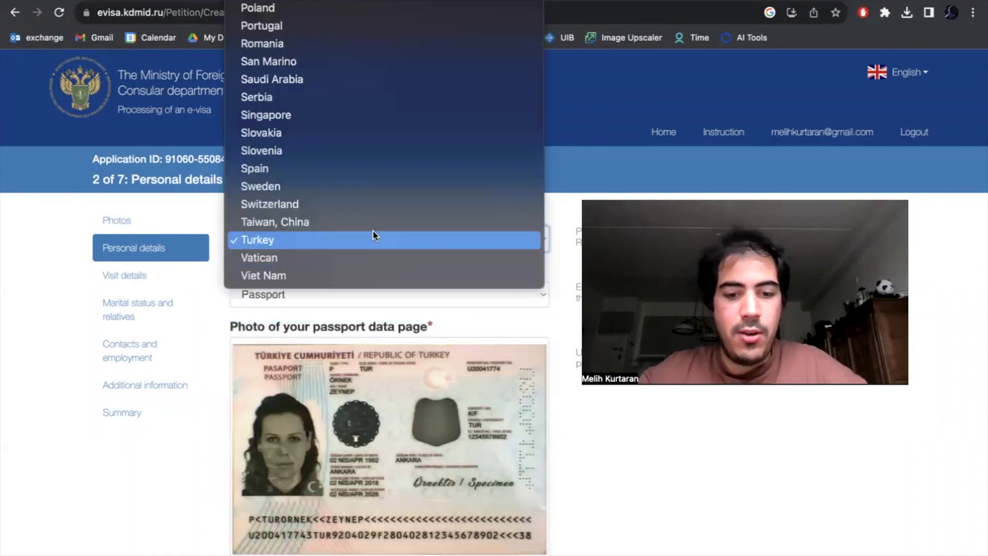
scroll(373, 230, up, 5)
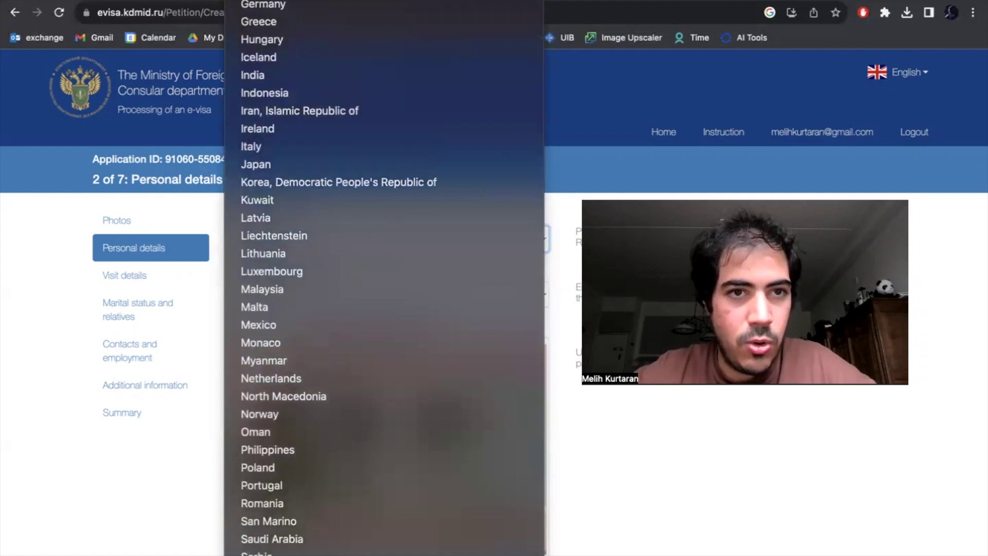
click(338, 108)
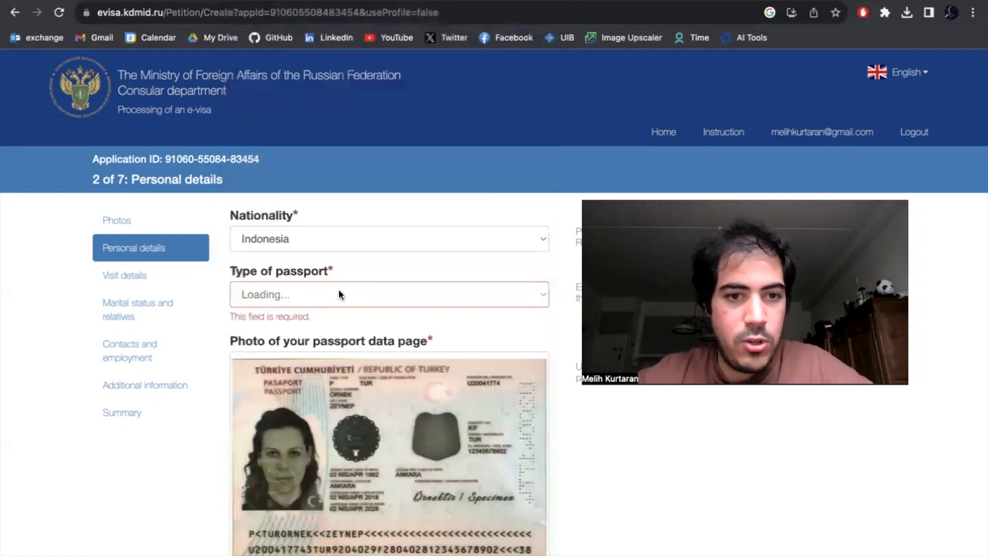
click(412, 294)
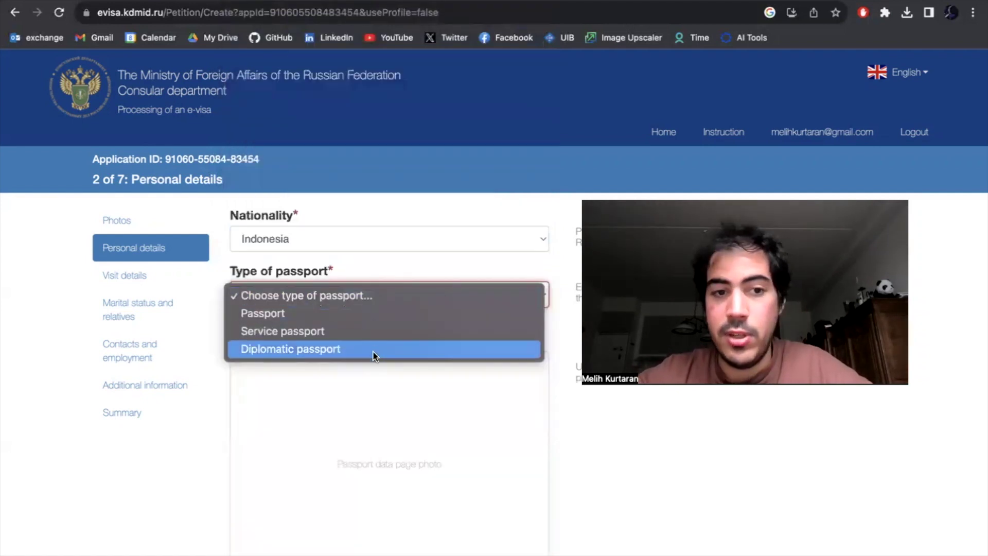
click(371, 309)
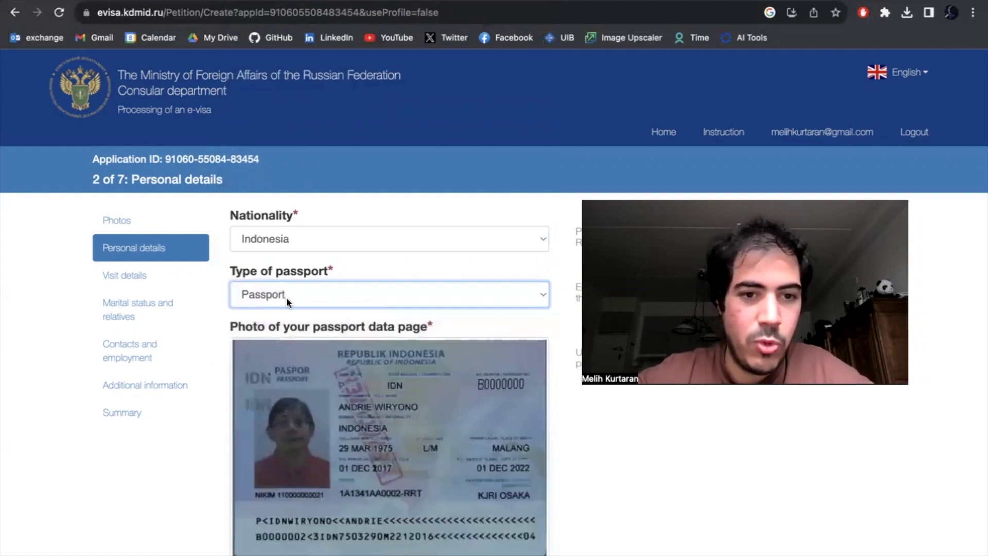
scroll(514, 376, down, 1)
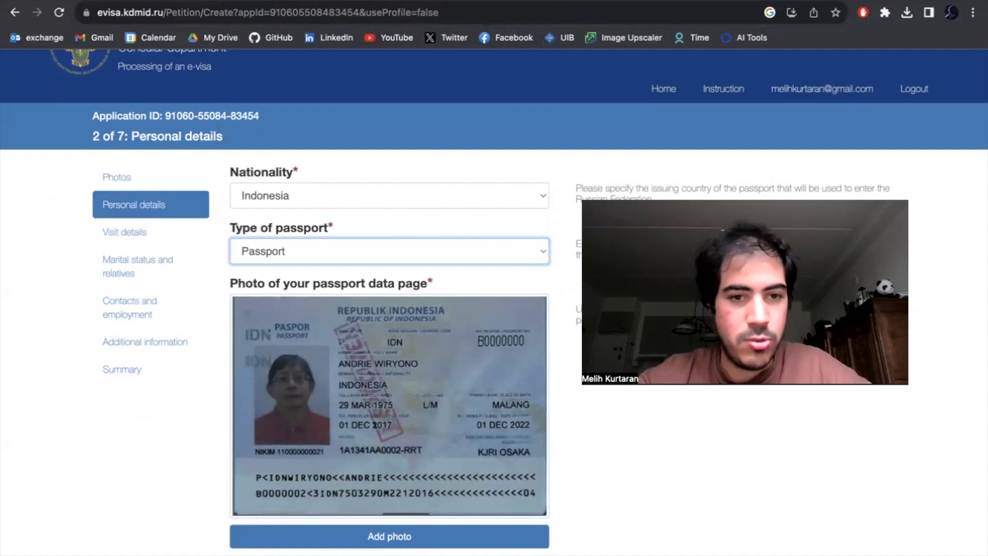
- Scroll down the personal details and answer no to being born in the USSR
scroll(537, 457, down, 1)
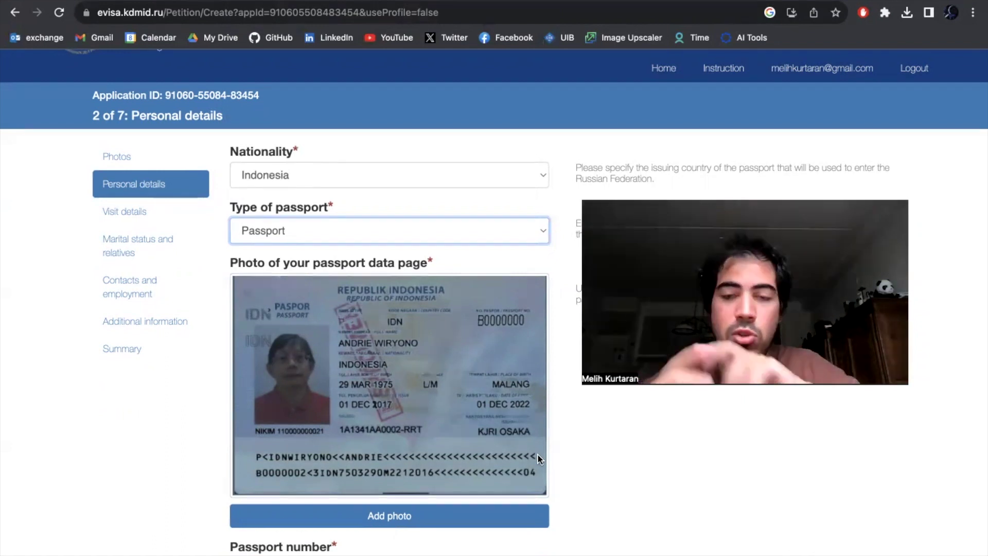
scroll(519, 512, down, 3)
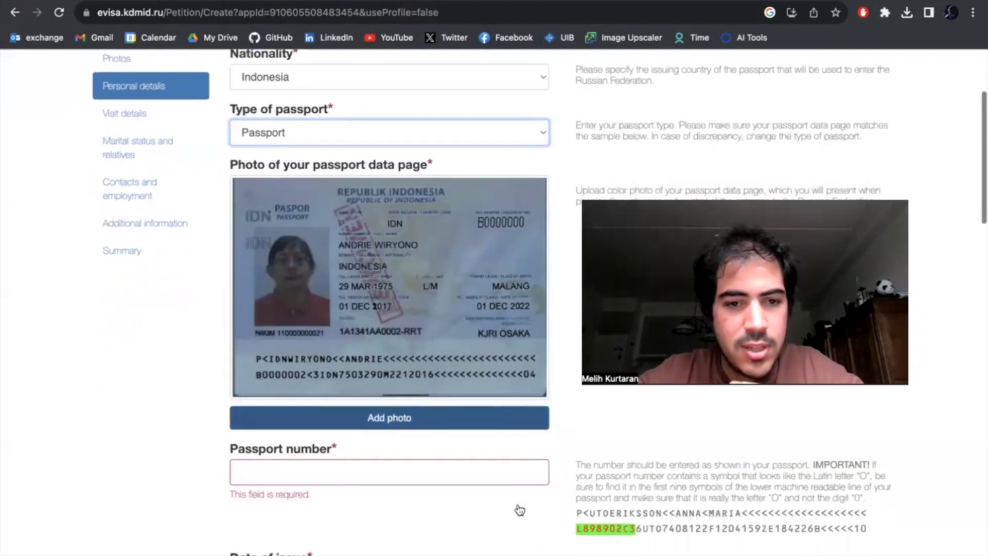
scroll(519, 507, up, 1)
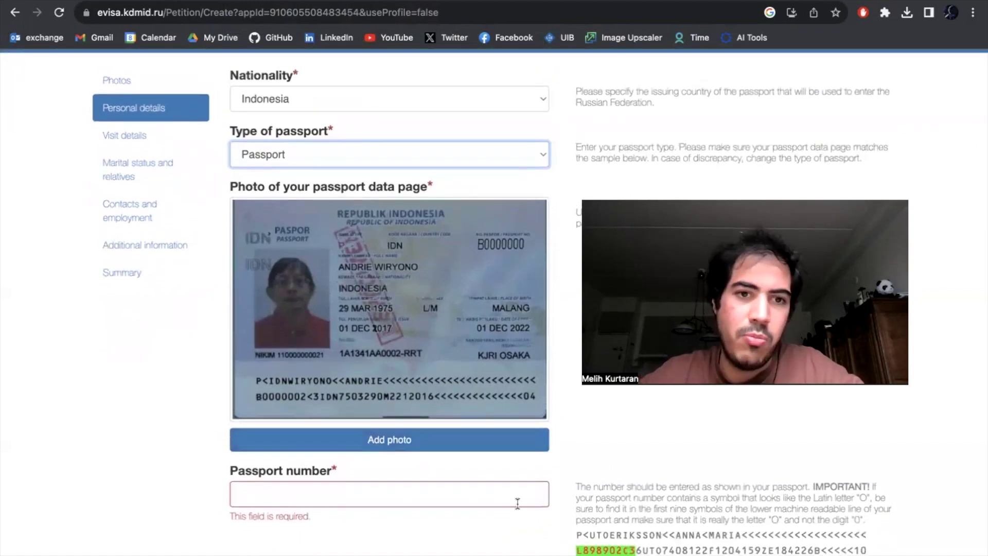
scroll(453, 469, down, 4)
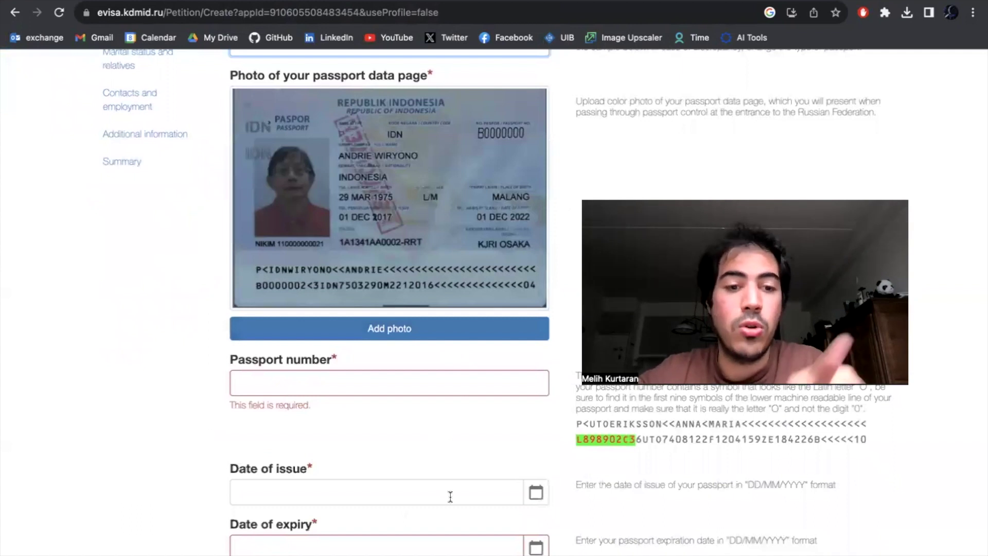
scroll(458, 463, down, 2)
scroll(459, 420, down, 2)
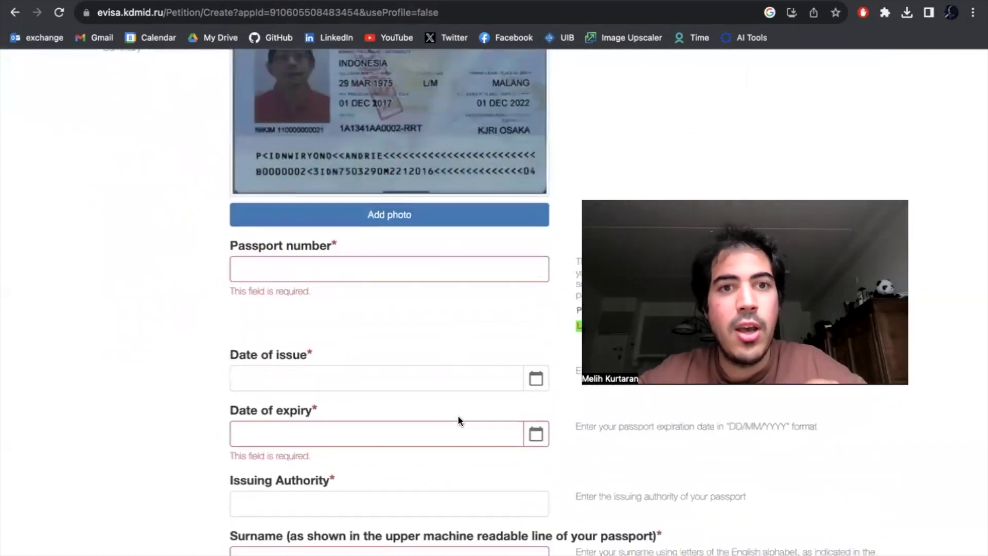
scroll(458, 417, up, 3)
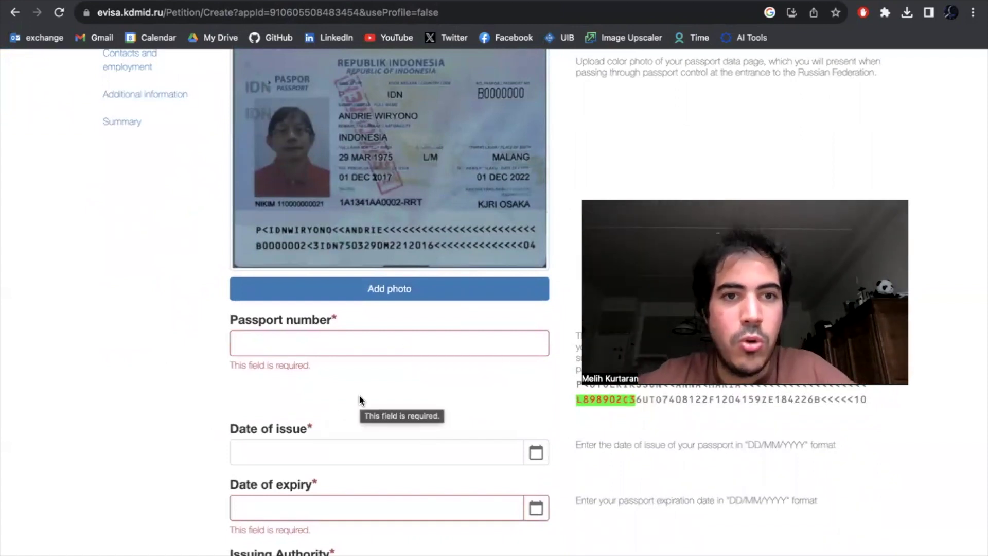
scroll(359, 395, down, 10)
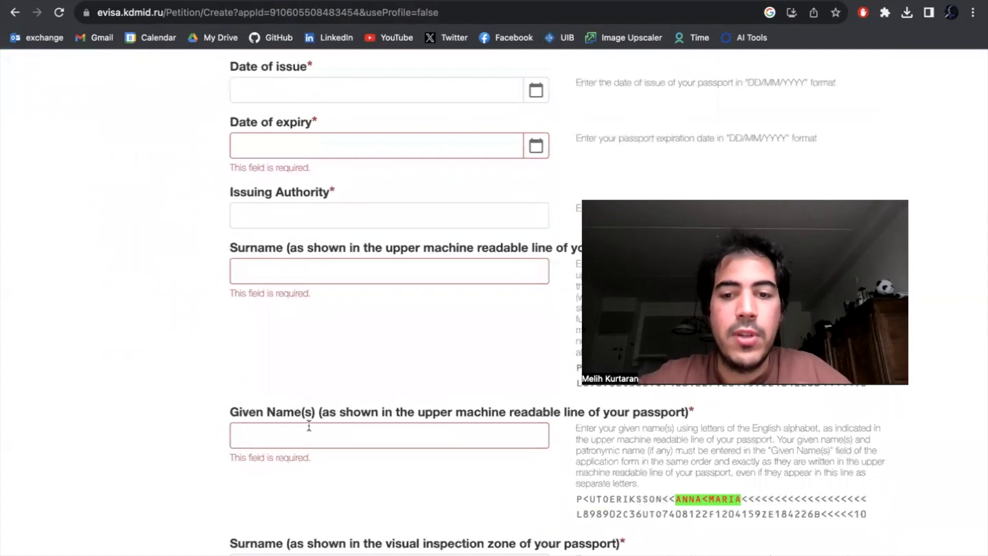
scroll(359, 347, down, 12)
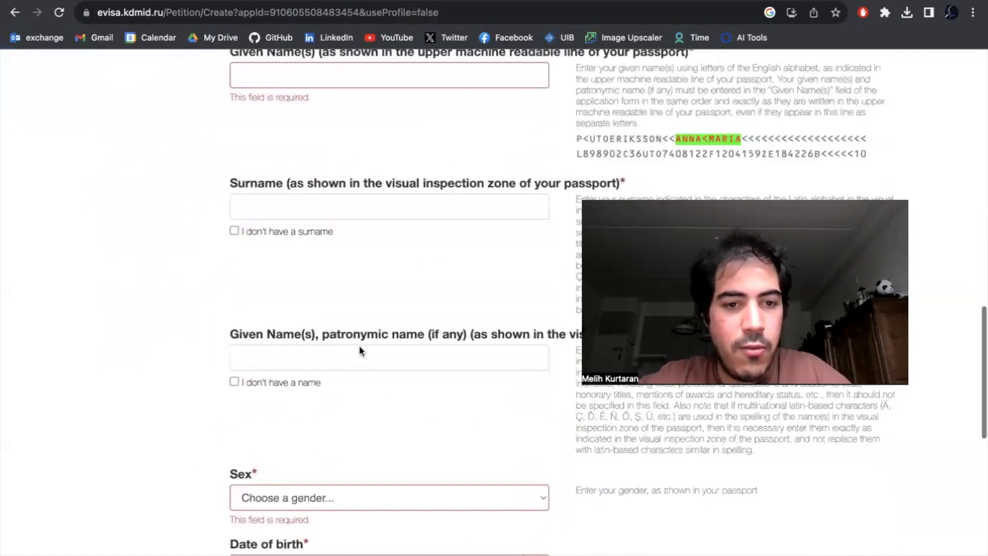
scroll(360, 349, down, 5)
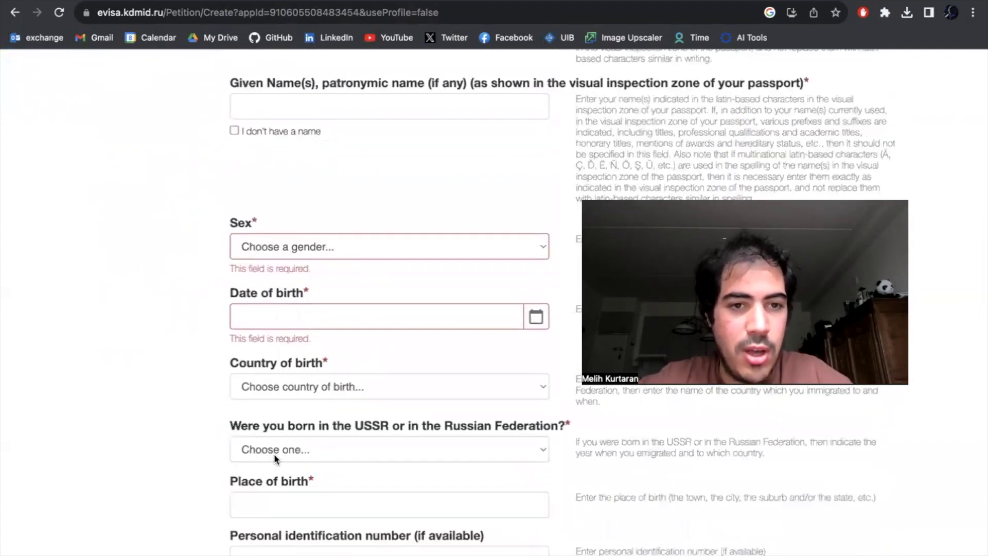
scroll(275, 456, down, 1)
scroll(274, 455, down, 1)
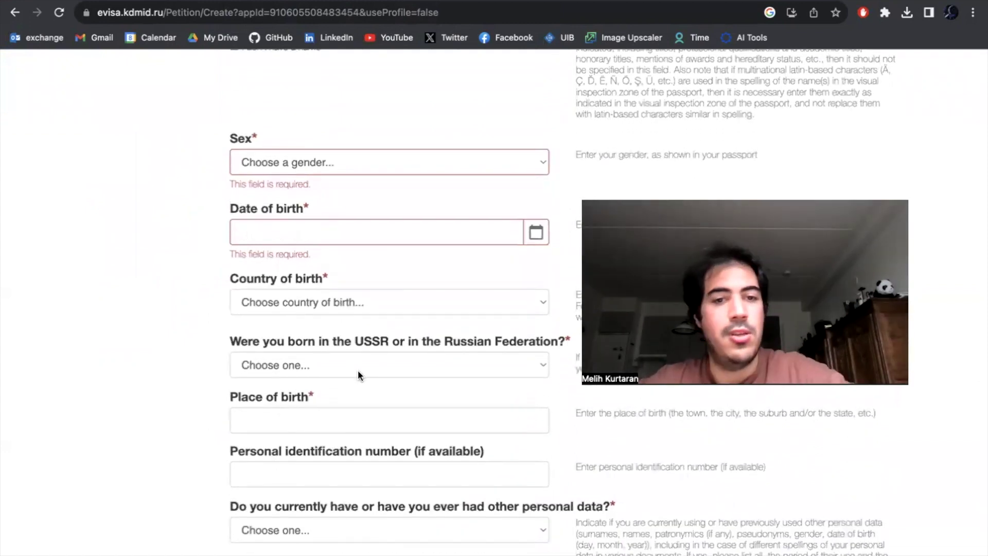
click(357, 370)
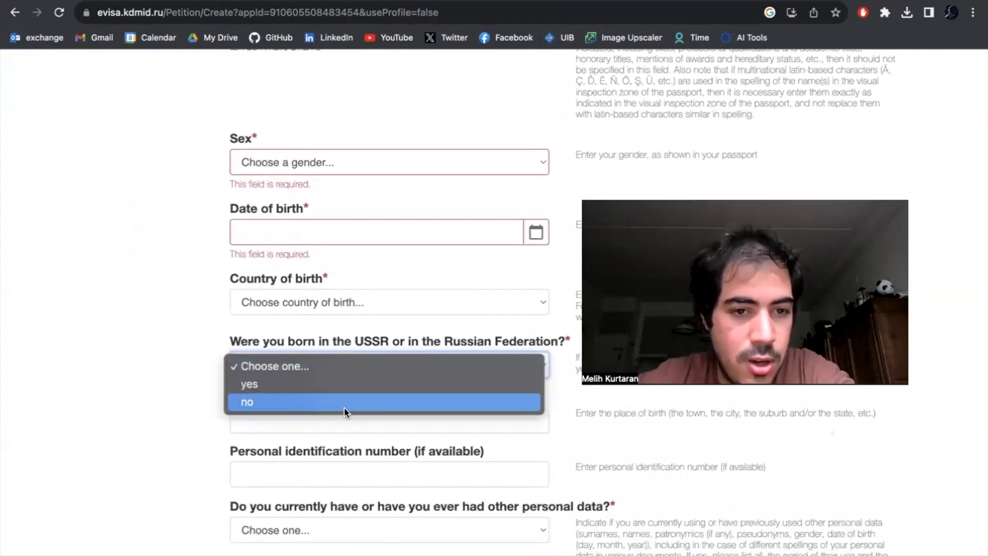
click(344, 403)
- Answer yes to currently holding another citizenship
scroll(144, 419, down, 1)
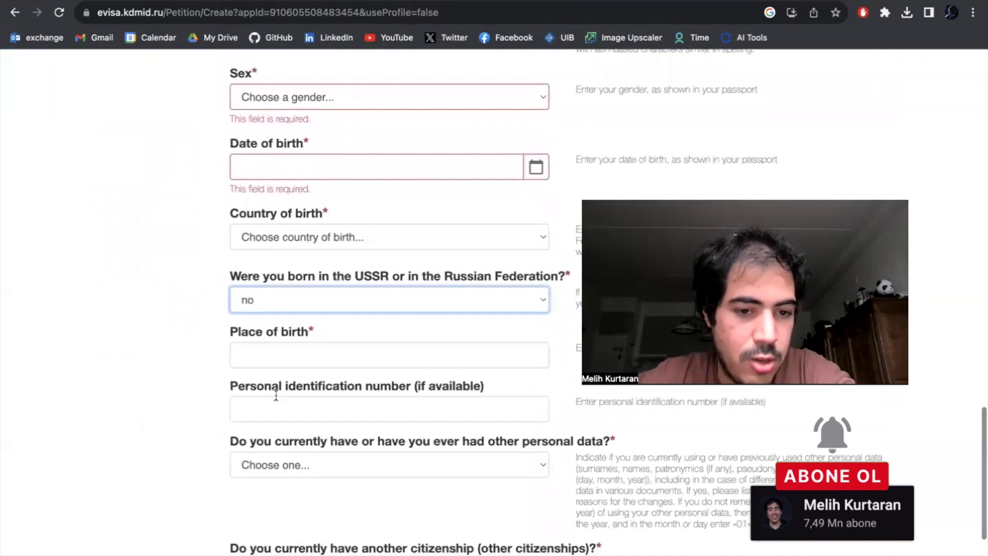
scroll(275, 396, down, 2)
scroll(278, 393, down, 2)
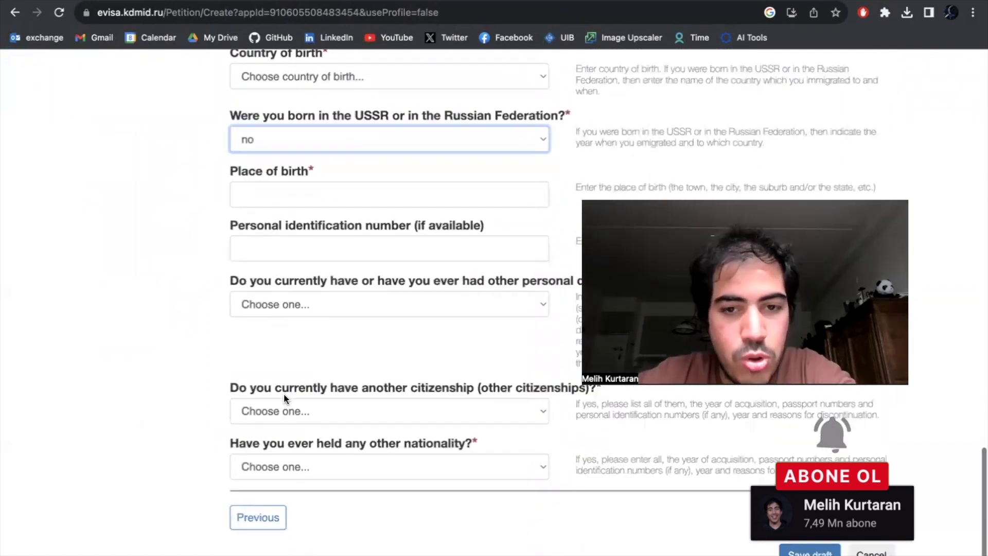
click(308, 412)
click(174, 425)
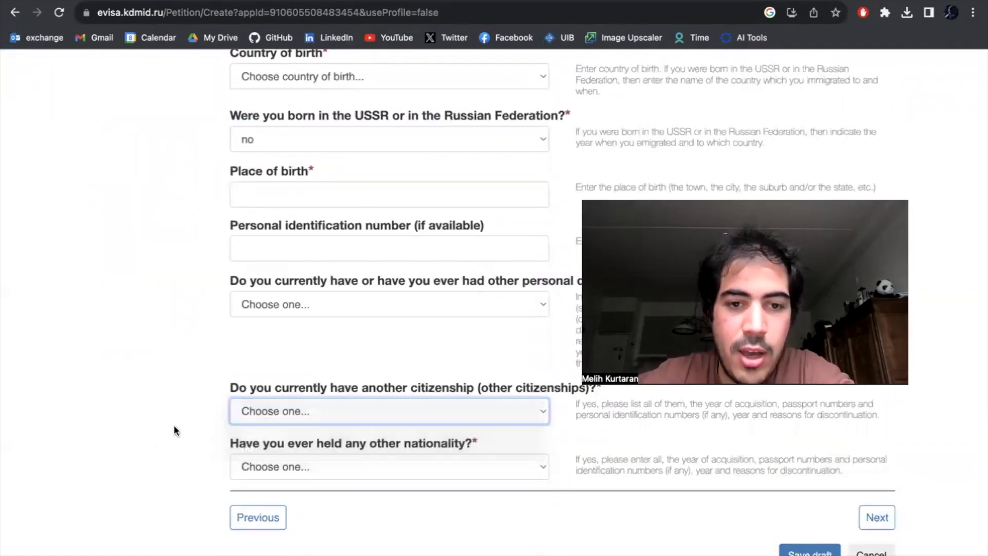
click(257, 420)
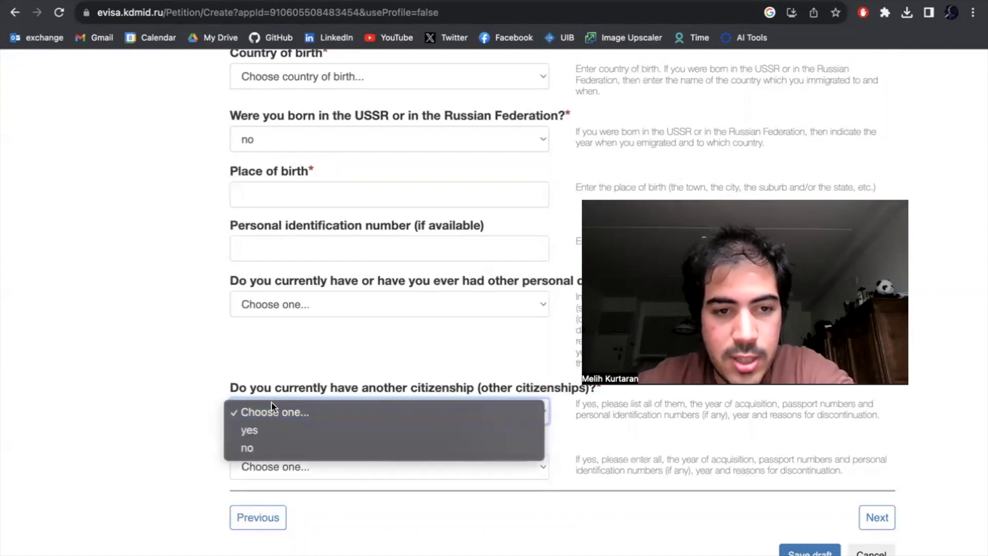
click(273, 435)
scroll(271, 432, down, 5)
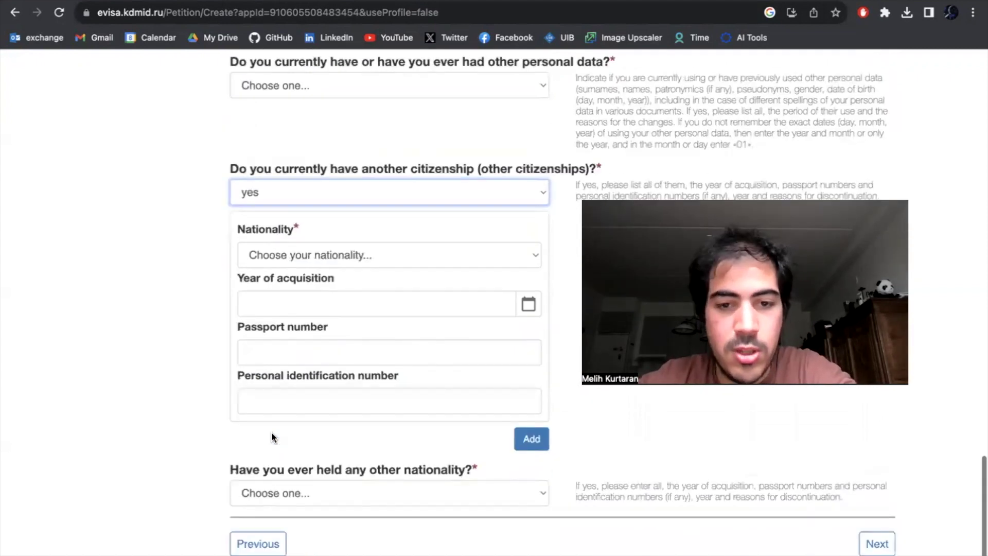
scroll(415, 354, up, 5)
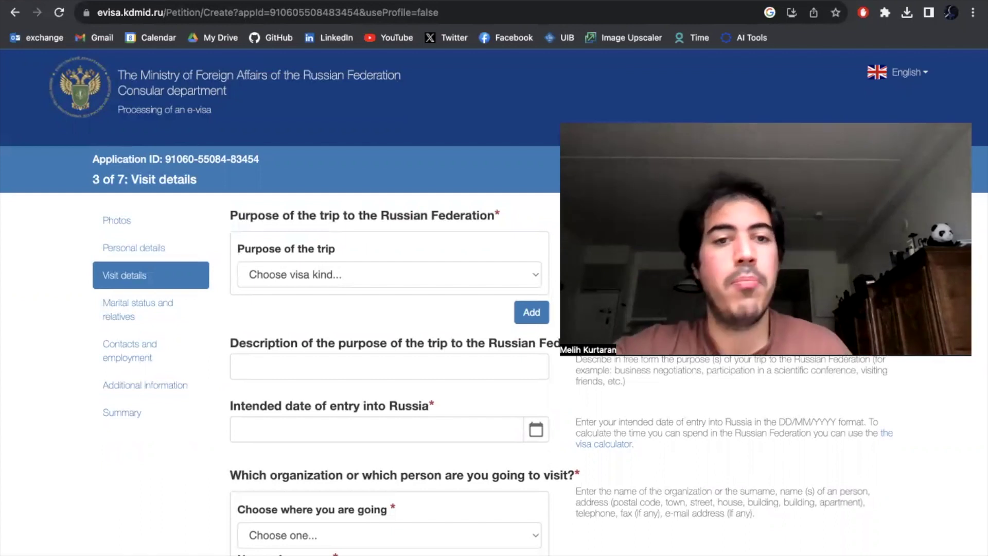
- Choose Tourism as the trip purpose and type 'AWKDAKJ' as its description
click(453, 267)
click(422, 328)
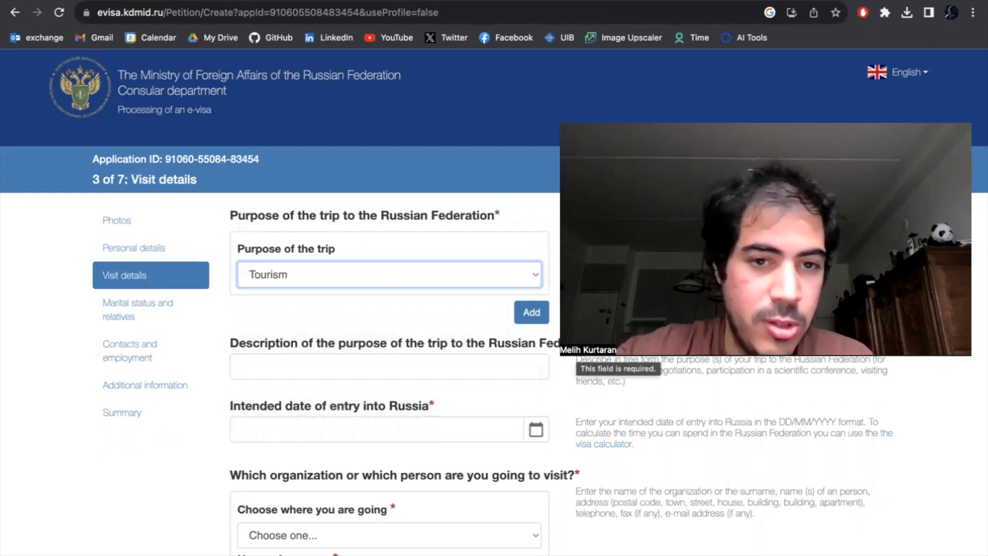
click(414, 366)
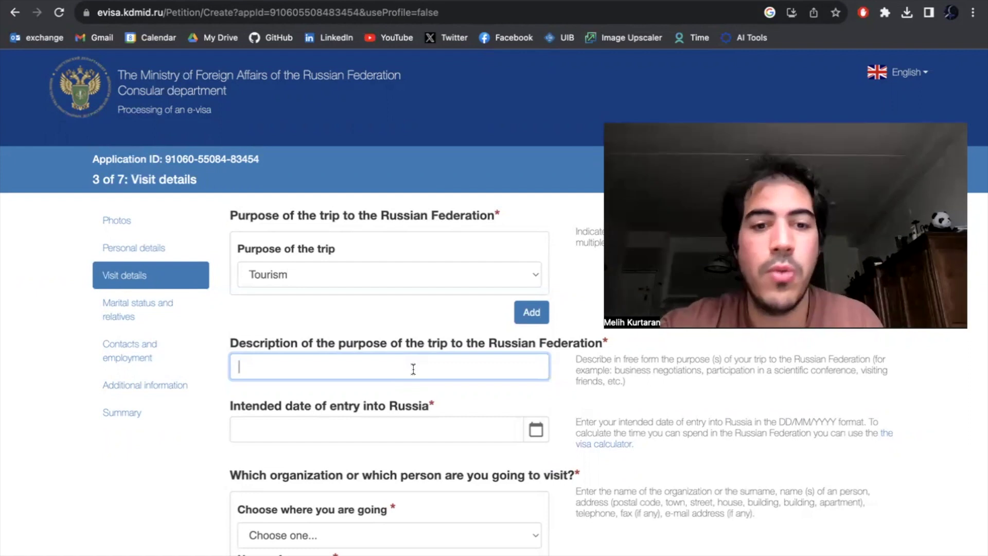
text(AWKDAKJ)
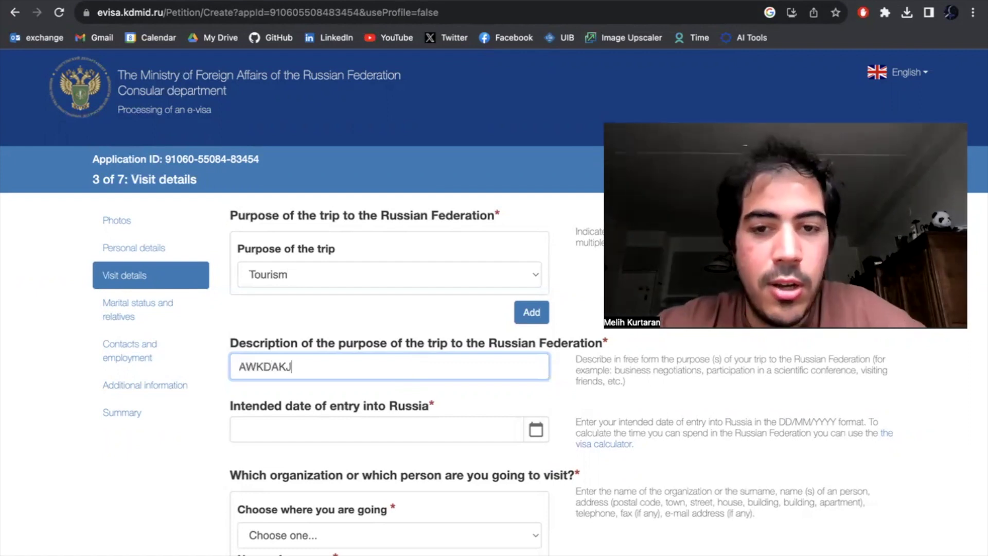
scroll(254, 361, down, 2)
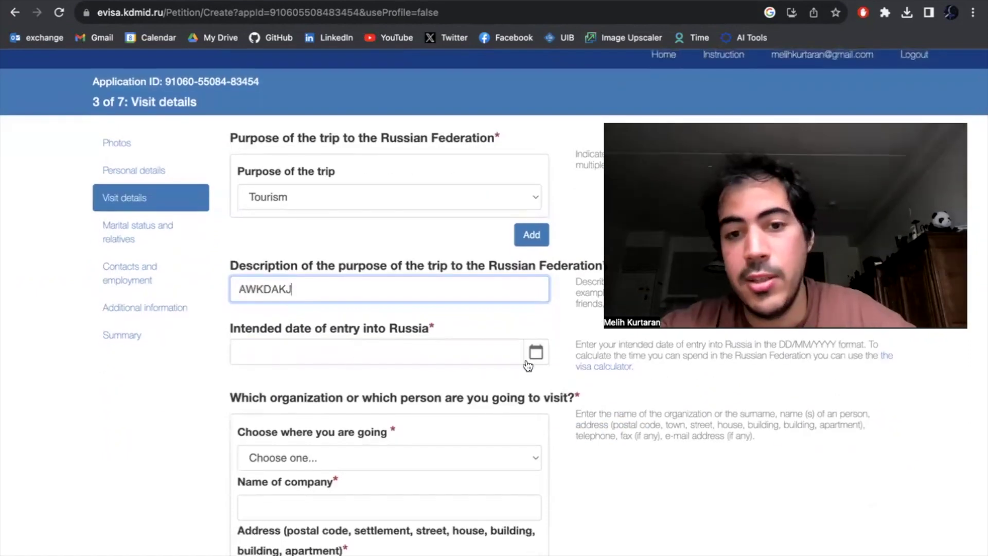
- Pick 1 September 2023 as the entry date and highlight the allowed stay until 16.09.2023
click(536, 352)
click(656, 381)
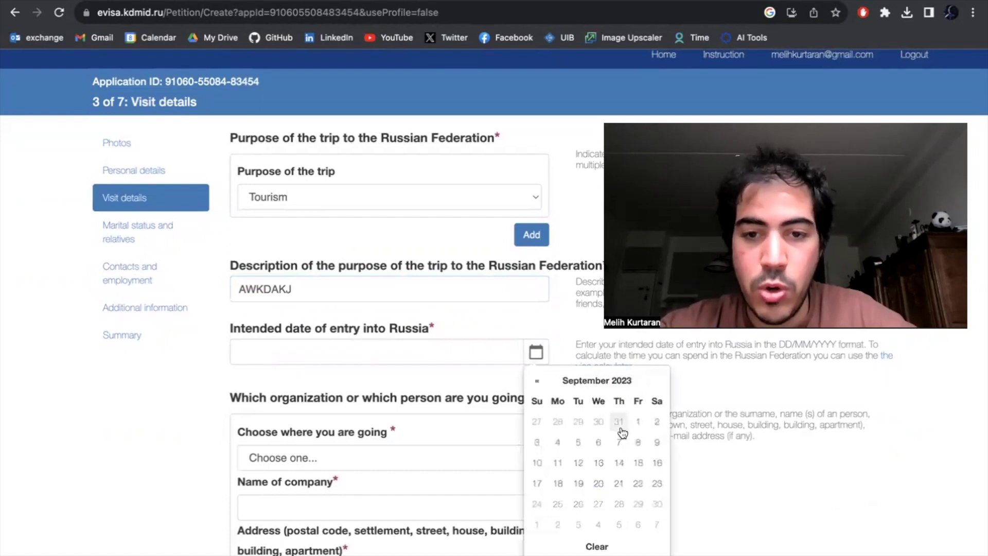
click(638, 422)
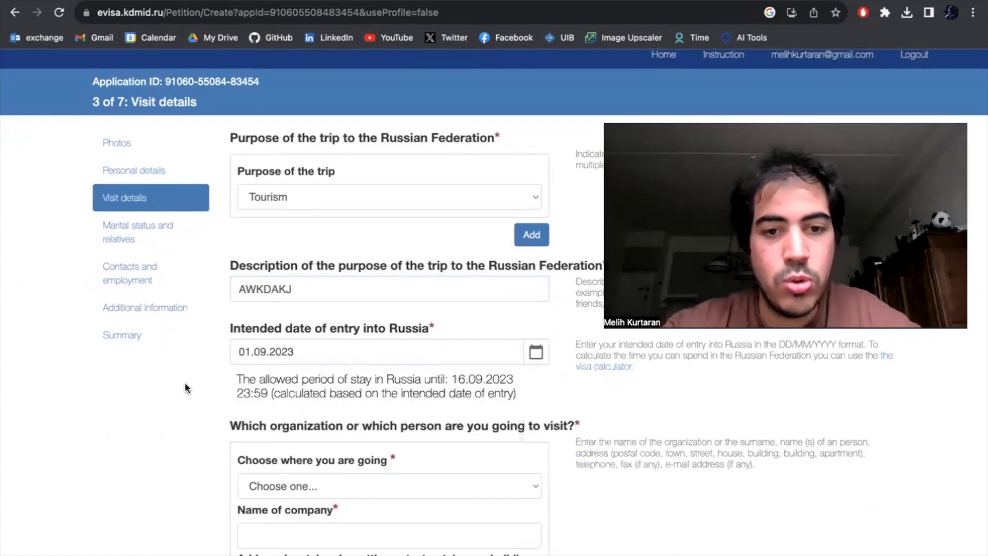
drag(227, 371, 539, 375)
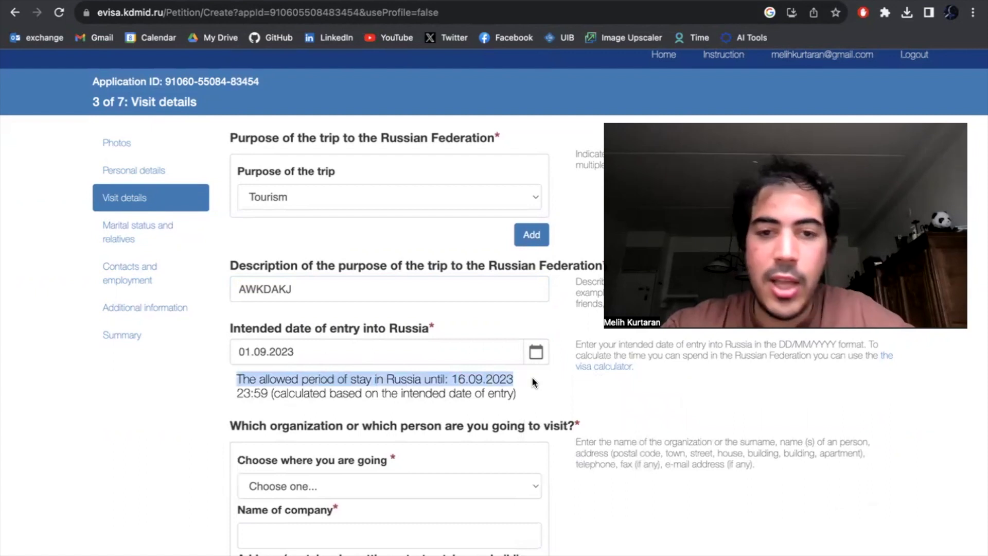
click(453, 381)
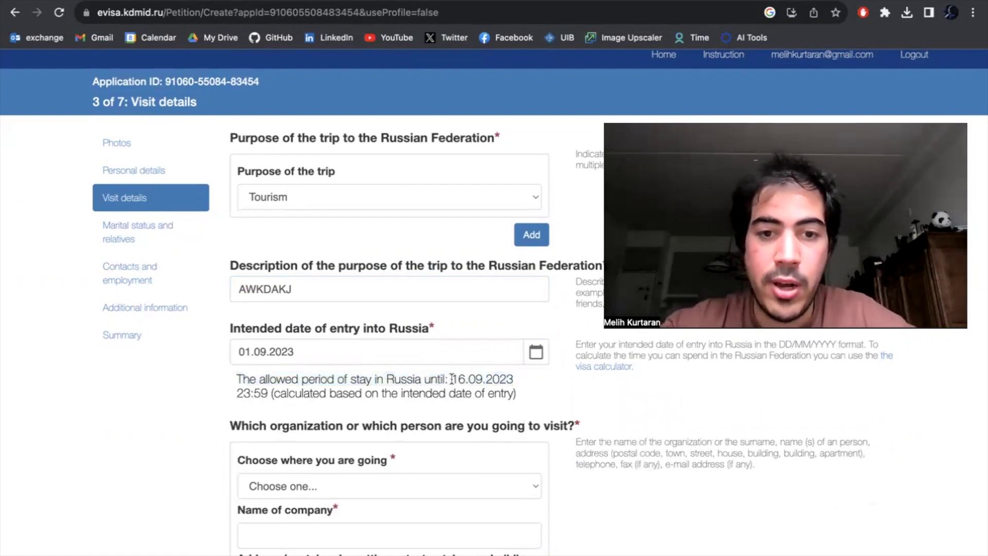
drag(452, 380, 274, 393)
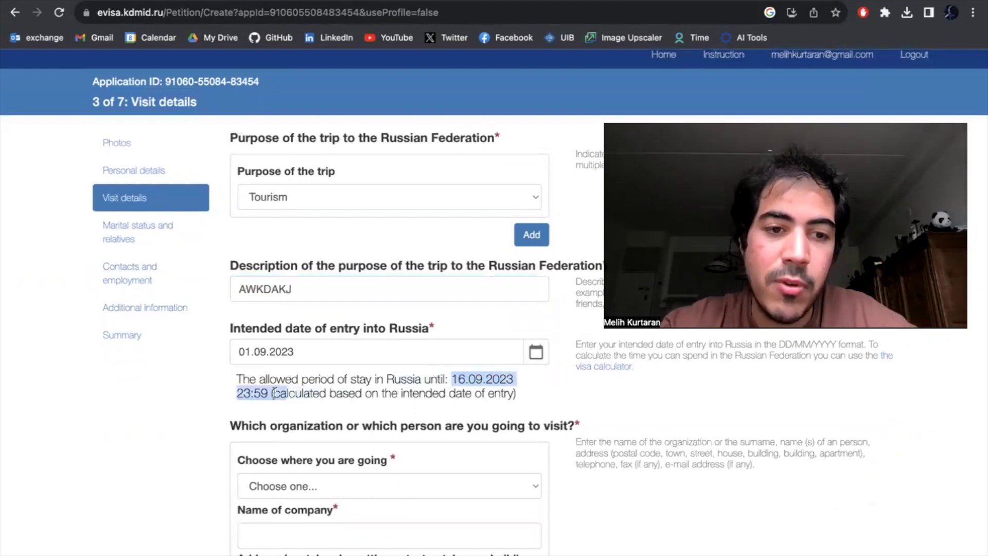
- Try Individual and then Organization as the party being visited
scroll(329, 312, down, 3)
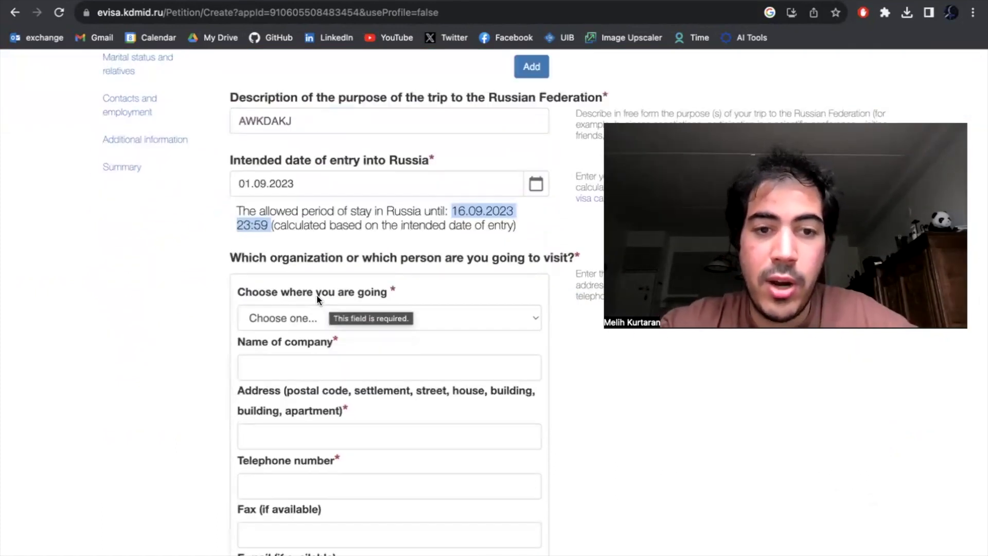
click(313, 317)
click(288, 270)
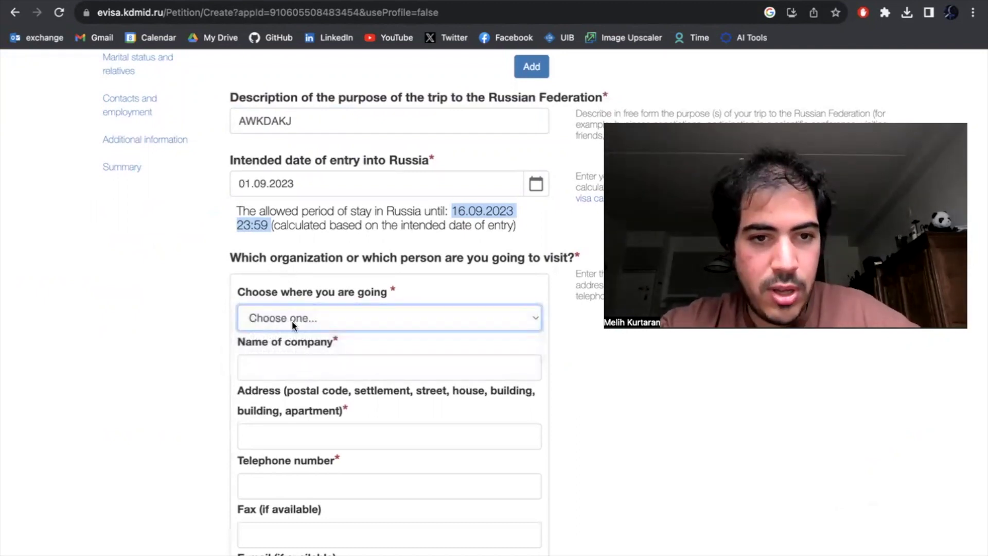
click(317, 313)
click(322, 358)
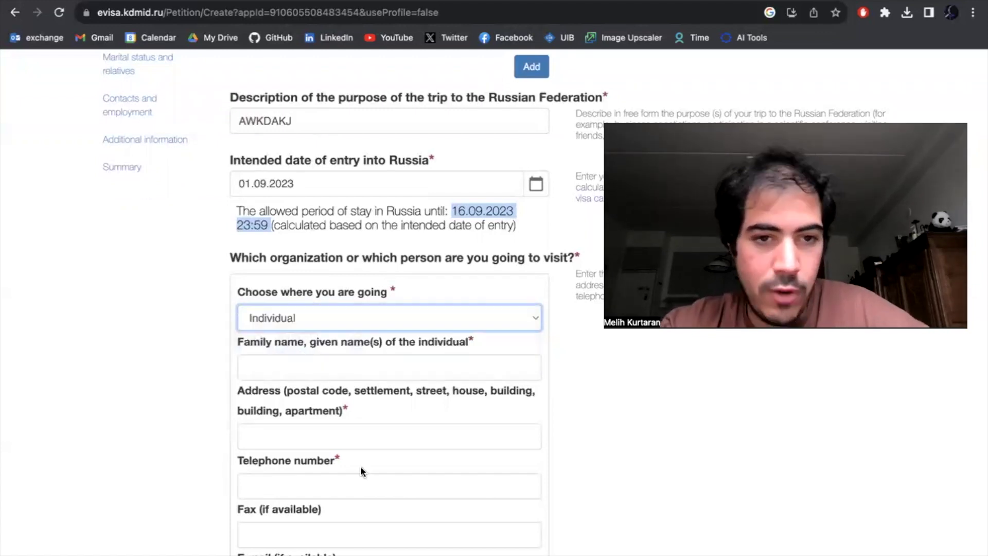
click(394, 324)
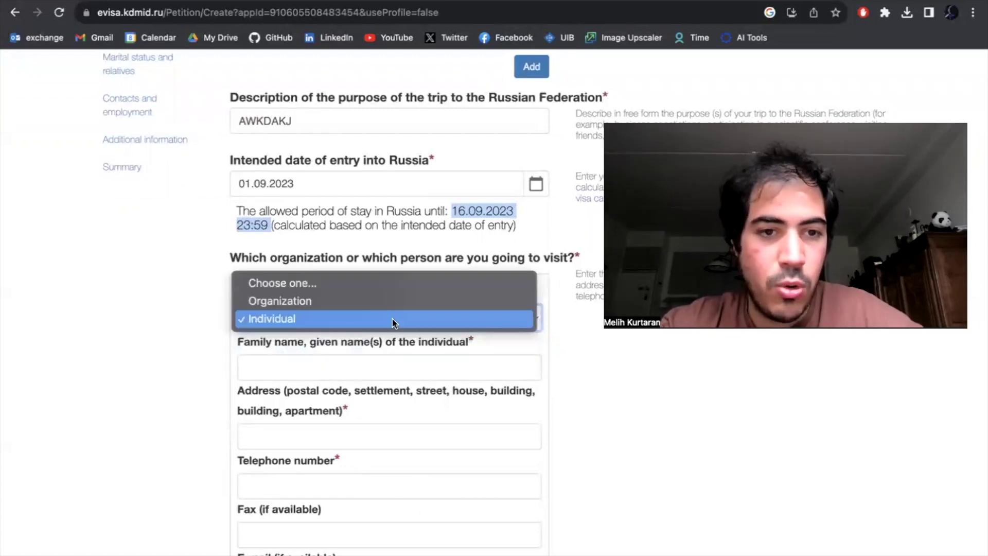
click(367, 301)
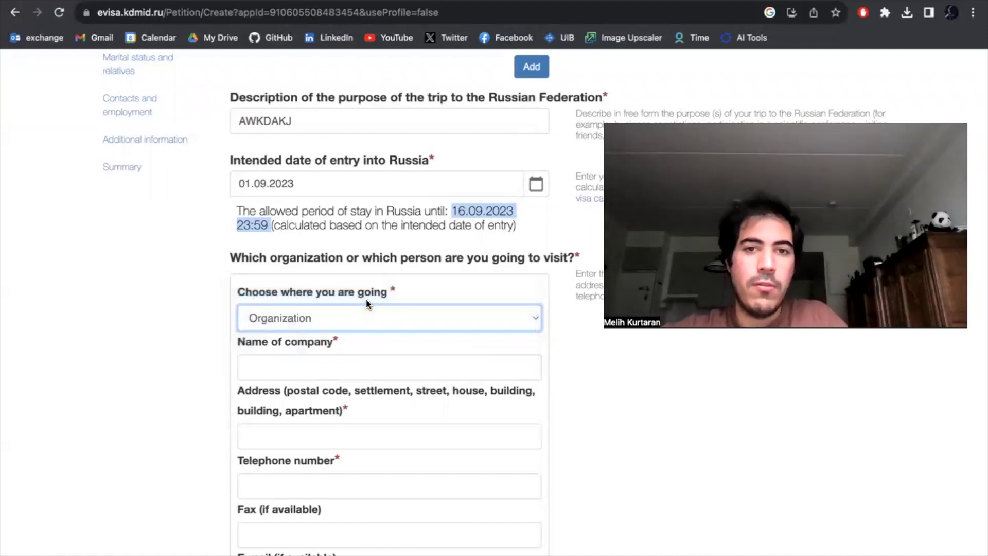
click(393, 320)
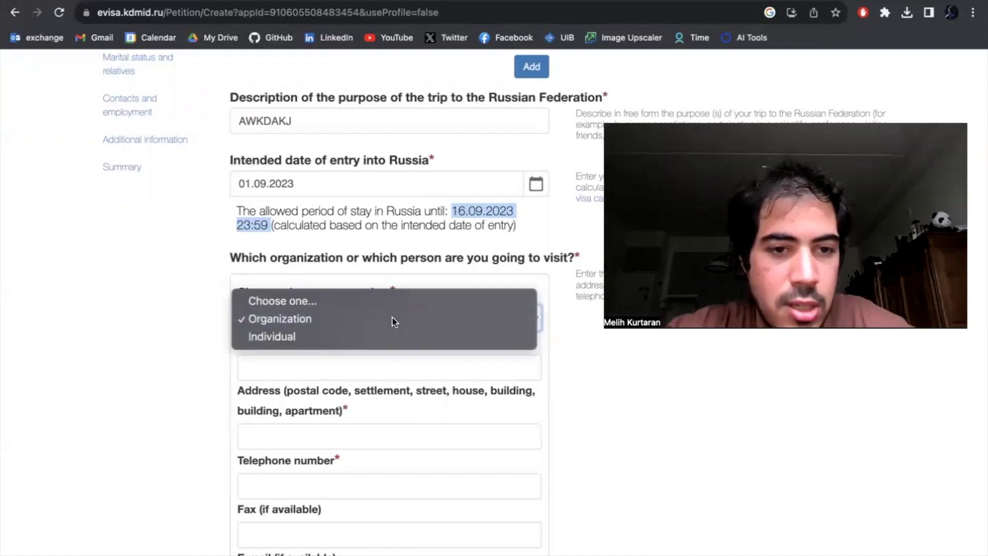
click(393, 320)
- Switch the visited party back to Individual and enter NA for name, address and telephone
click(376, 368)
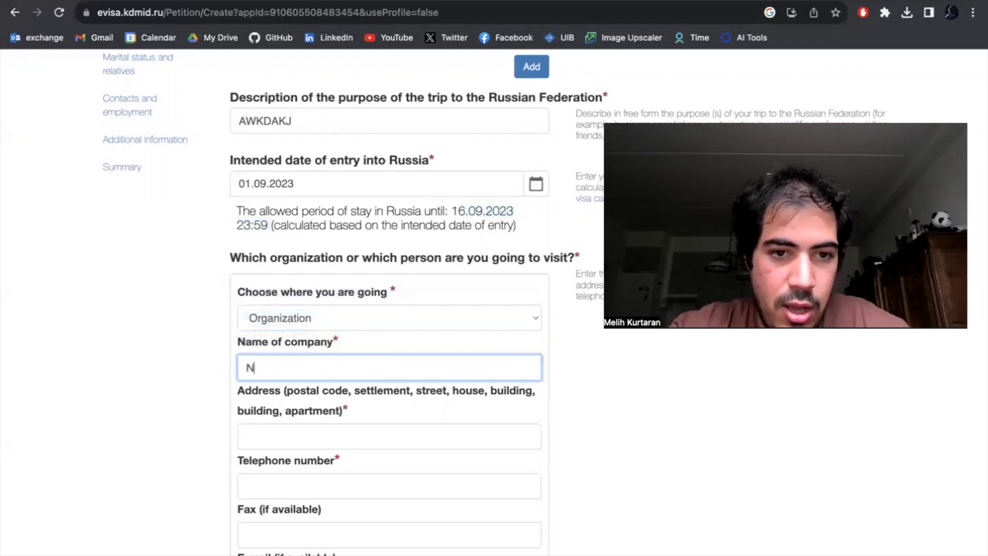
text(N)
click(392, 318)
click(362, 334)
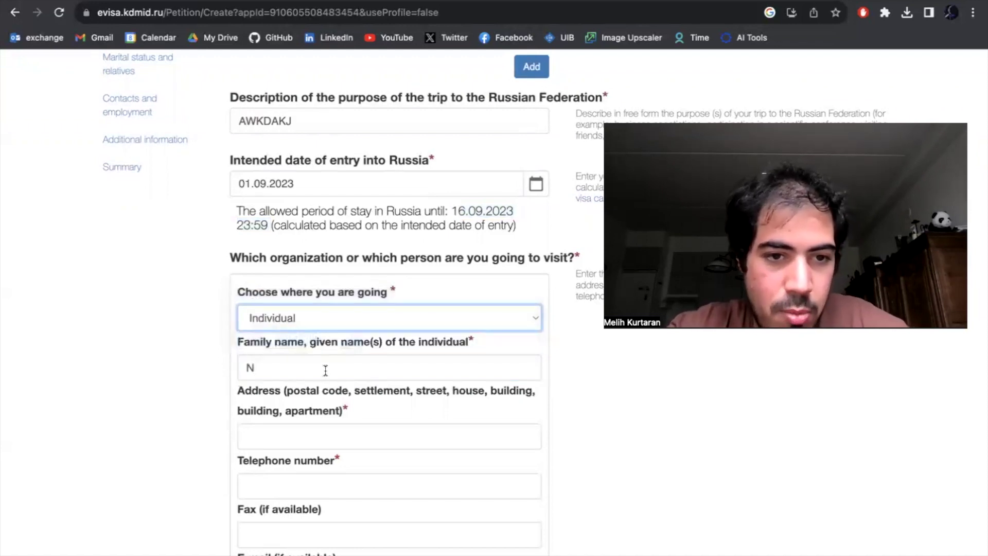
click(326, 374)
text(A)
click(296, 436)
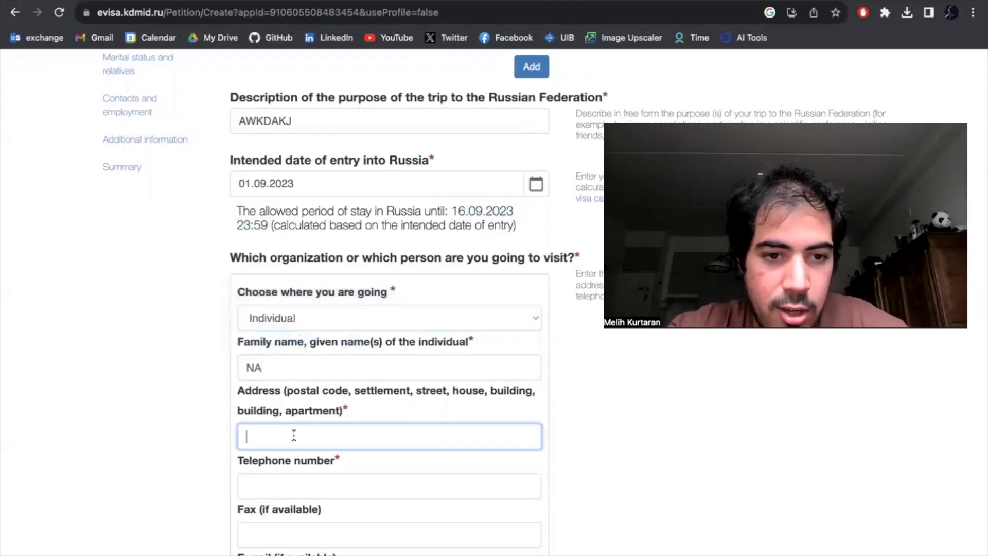
click(297, 485)
scroll(494, 302, up, 5)
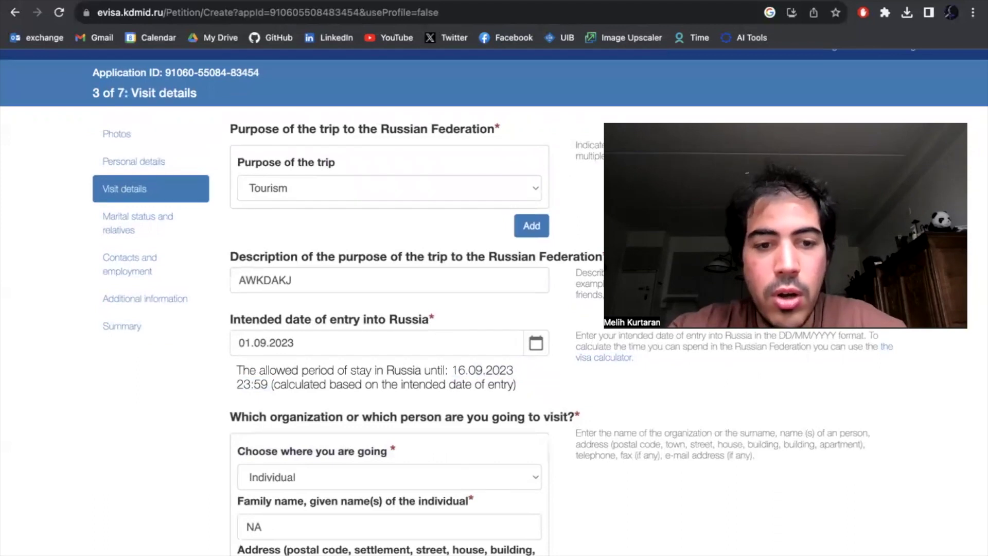
scroll(495, 302, down, 3)
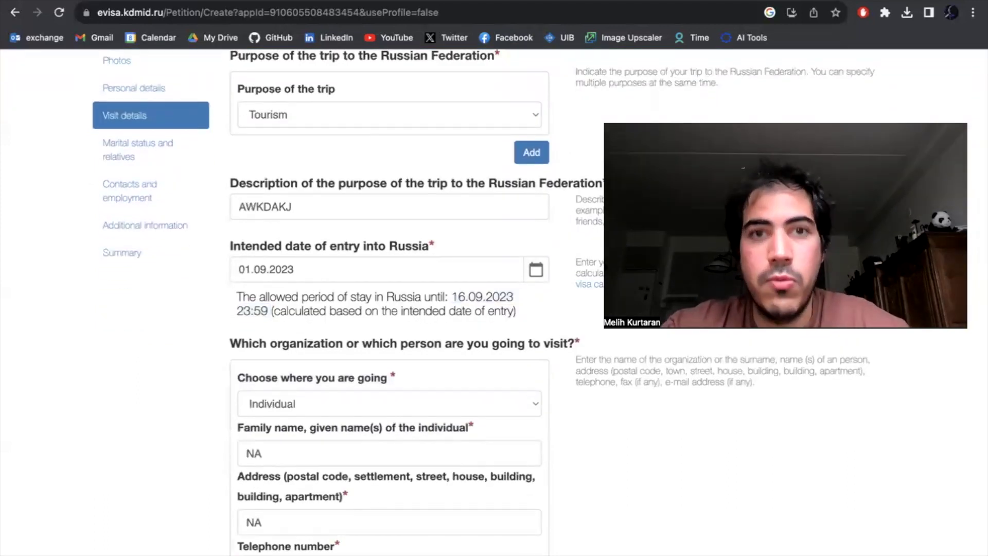
scroll(294, 480, down, 2)
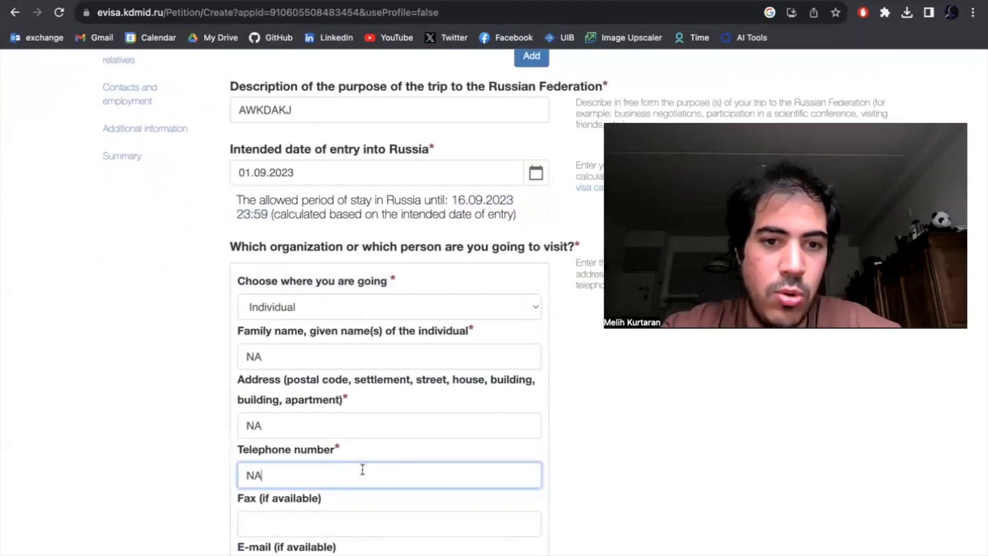
- Enter ASD as the stay locality and choose Hotel/organization as accommodation type
scroll(363, 470, down, 10)
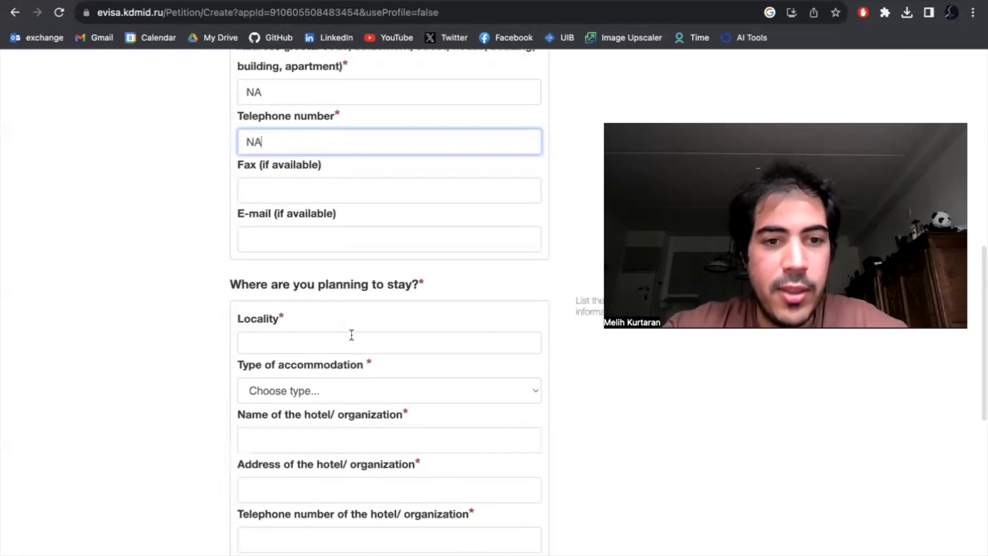
click(354, 348)
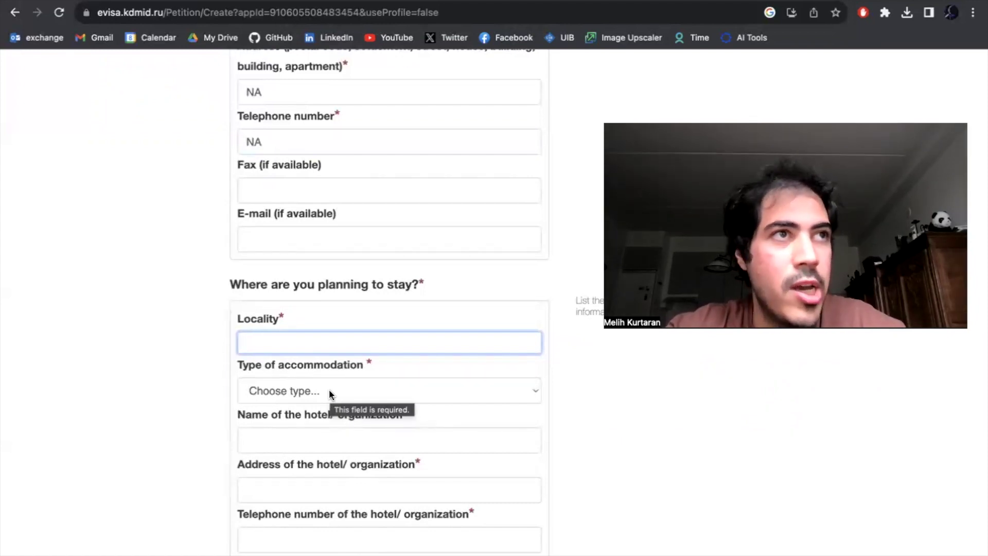
text(A)
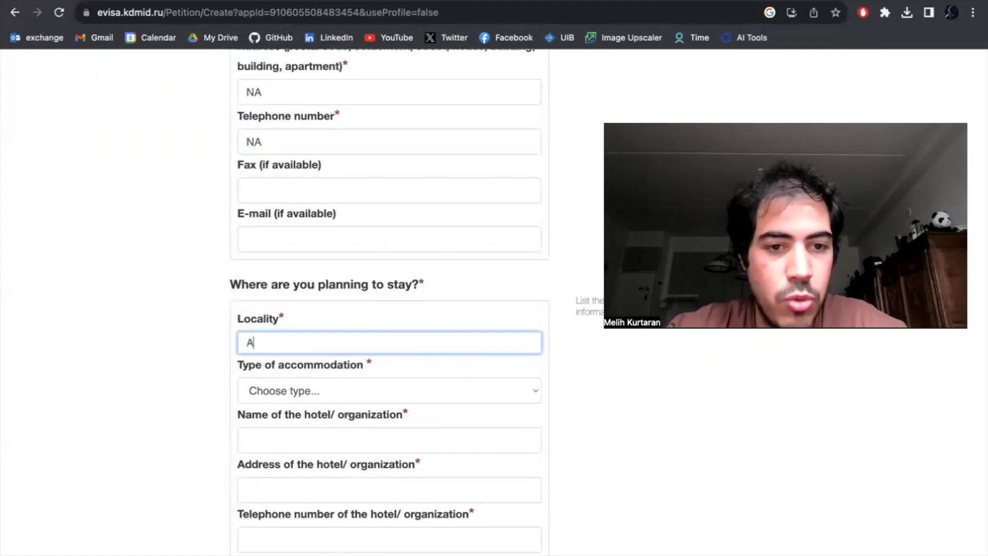
text(SD)
key(Tab)
key(h)
- Fill the hotel's address and telephone with ASD
key(Tab)
text(ASD)
key(Tab)
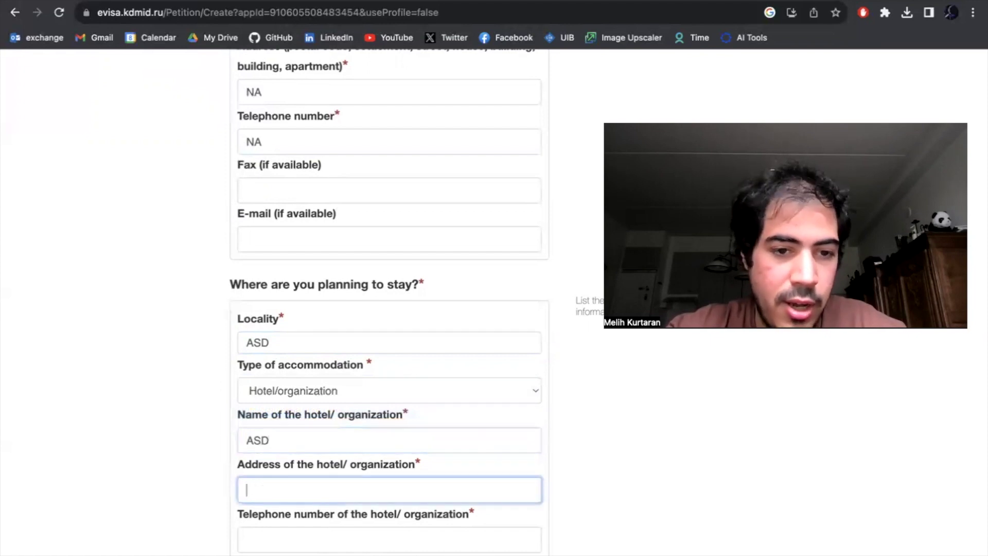
text(ASD)
key(Tab)
text(ASD)
scroll(348, 525, down, 7)
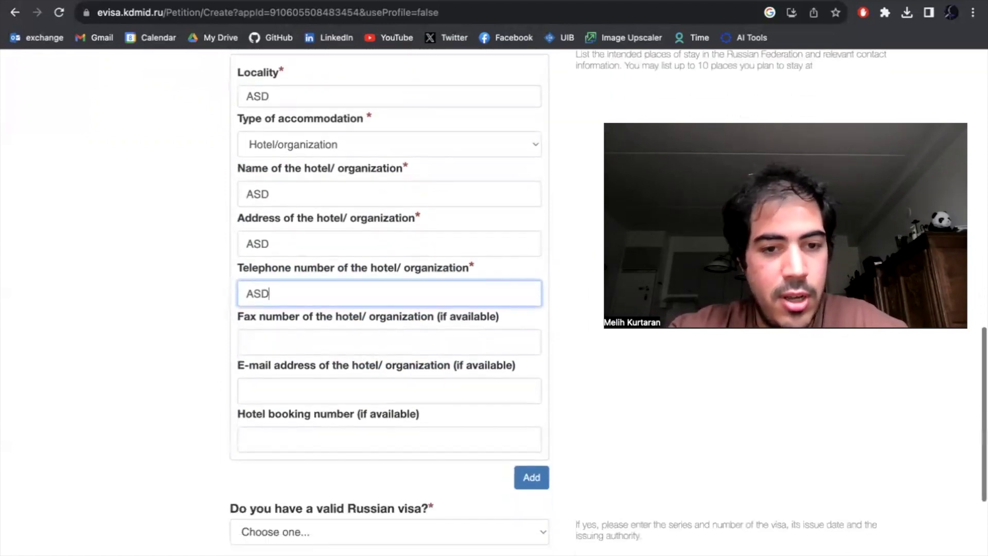
scroll(350, 501, up, 3)
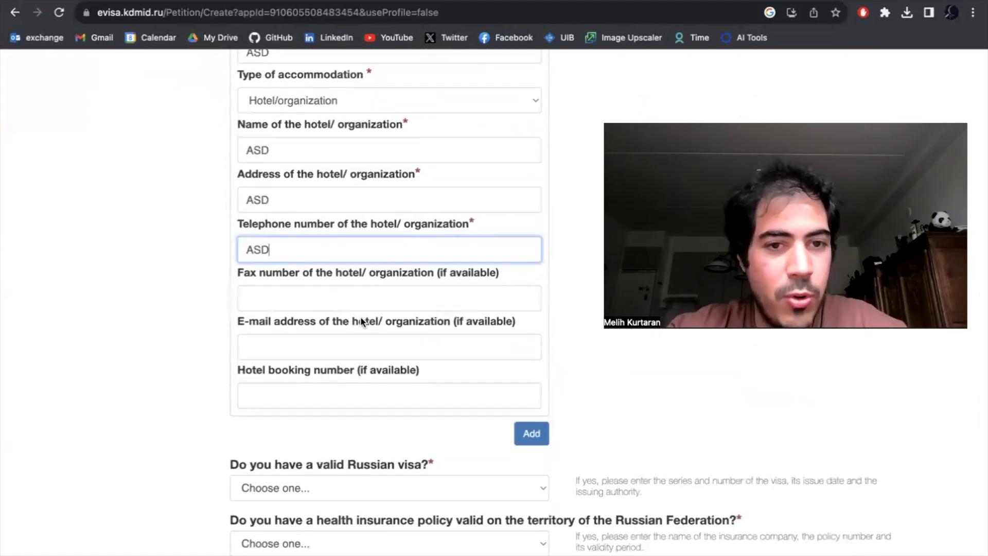
scroll(244, 324, down, 1)
scroll(243, 325, down, 3)
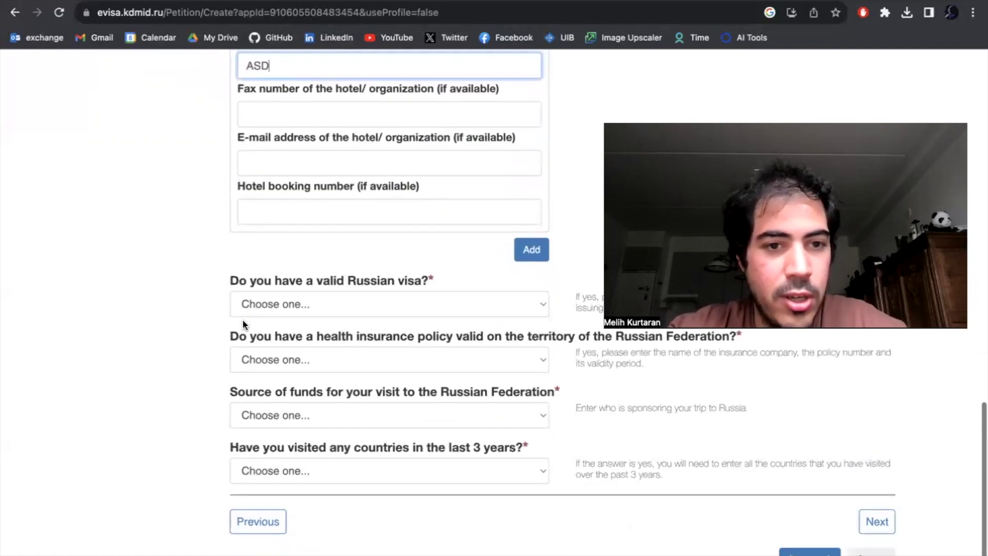
scroll(353, 316, up, 1)
- Answer no to holding a valid Russian visa and to having Russian health insurance
click(347, 315)
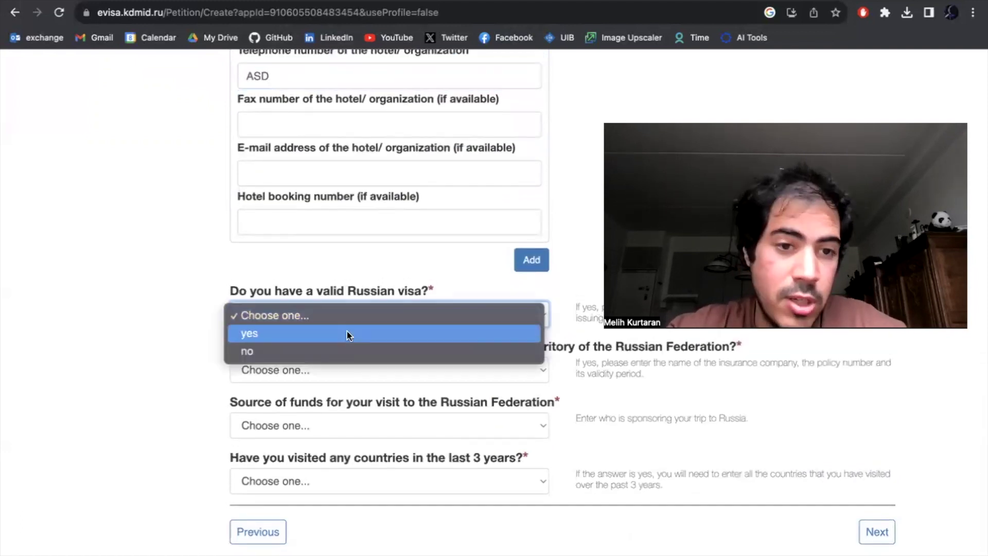
click(348, 353)
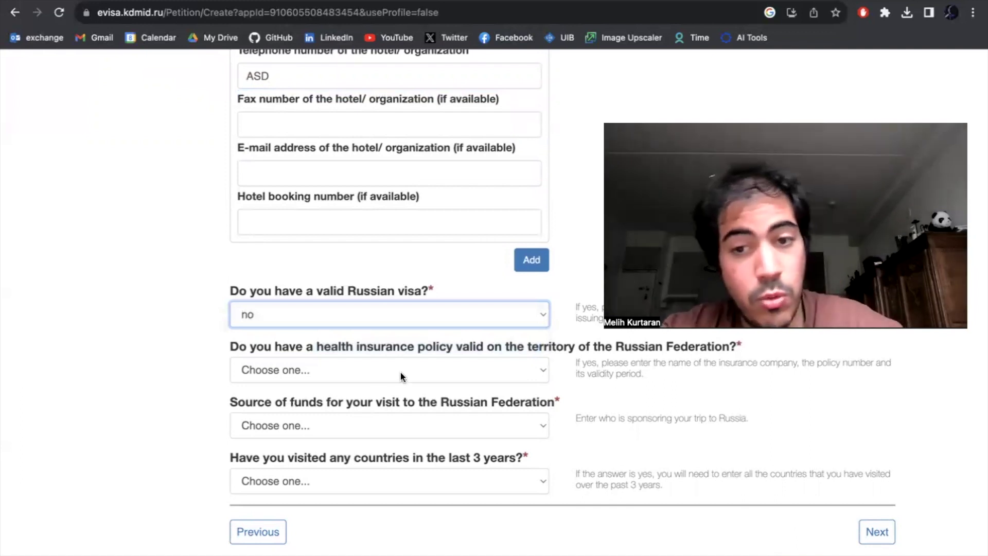
scroll(343, 376, up, 1)
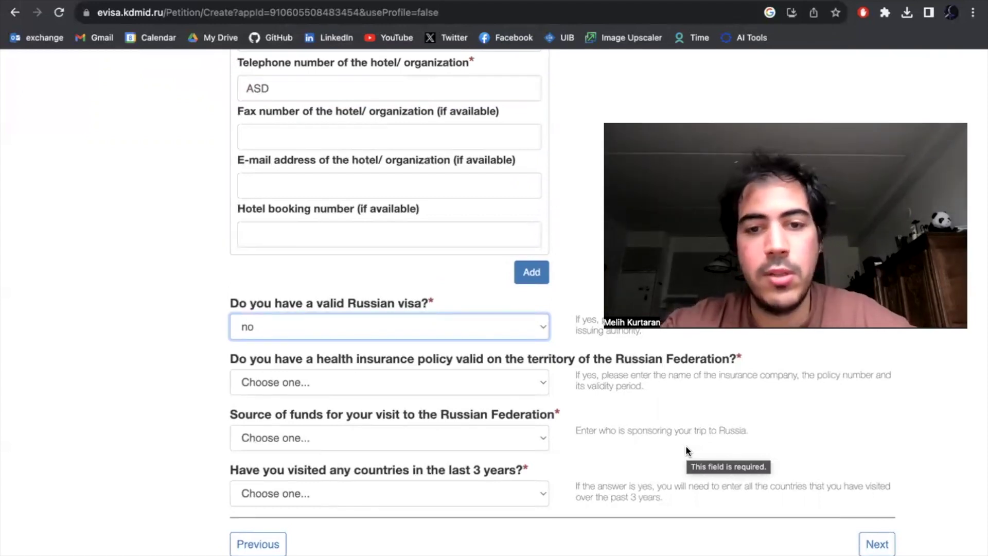
click(448, 385)
click(422, 420)
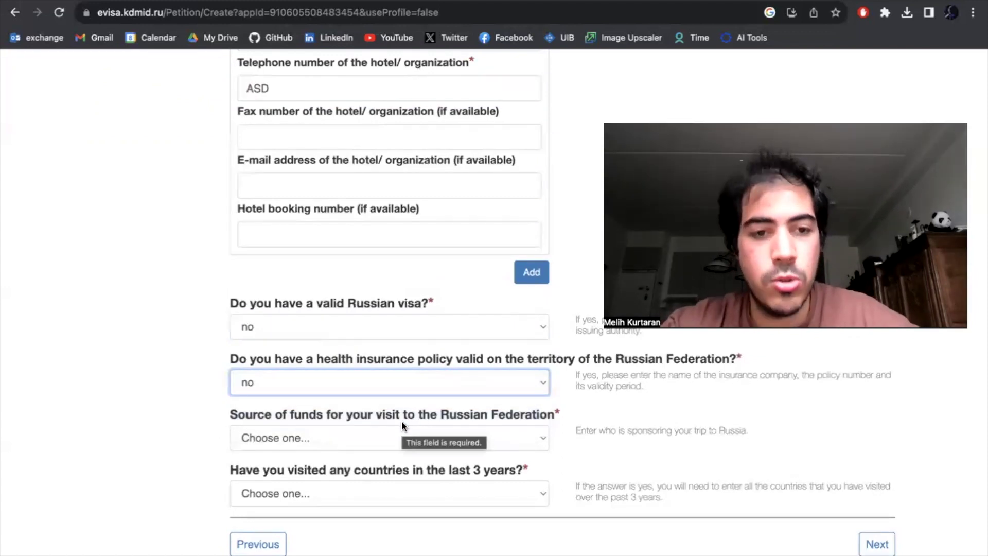
- Set the source of funds for the visit to Independently
click(301, 434)
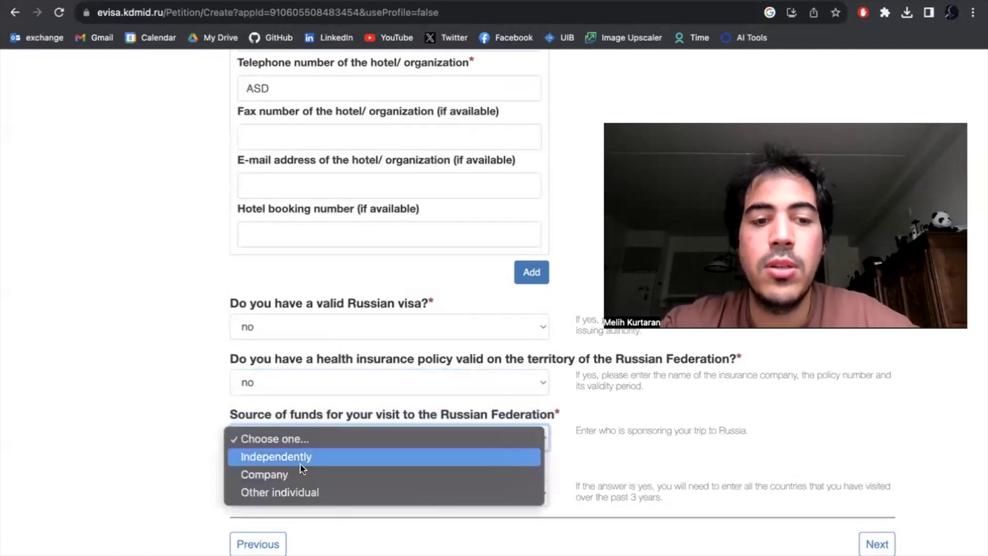
click(300, 474)
scroll(338, 443, down, 3)
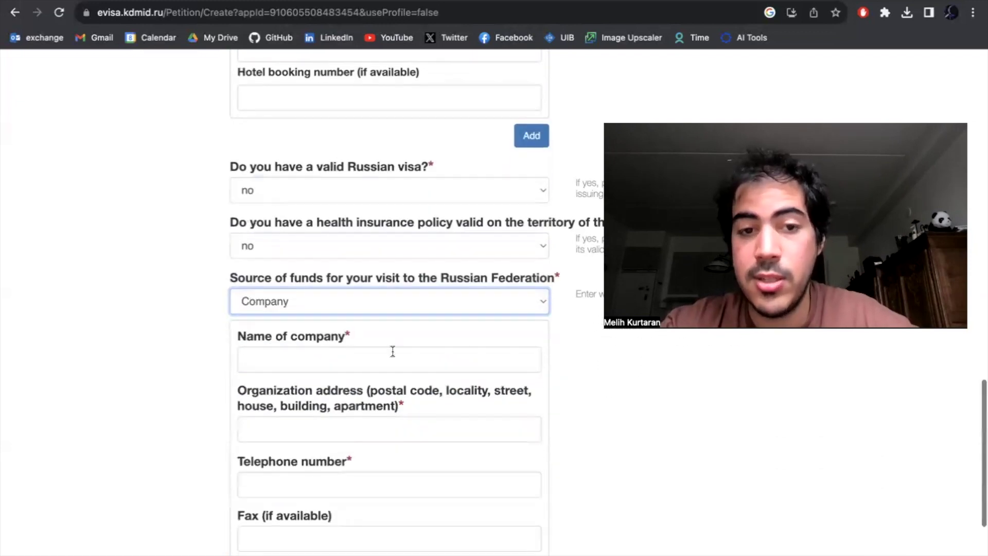
click(375, 303)
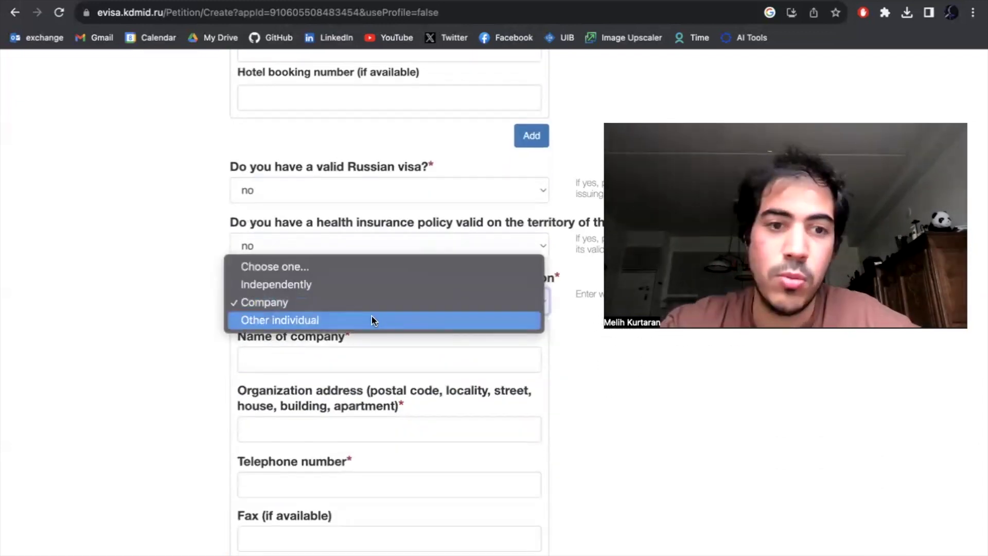
click(369, 320)
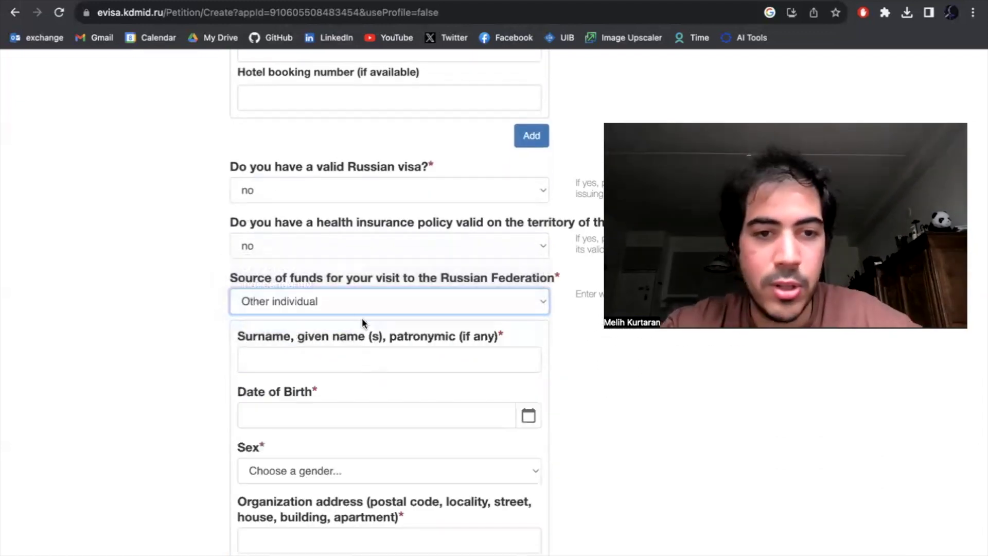
click(341, 300)
click(317, 267)
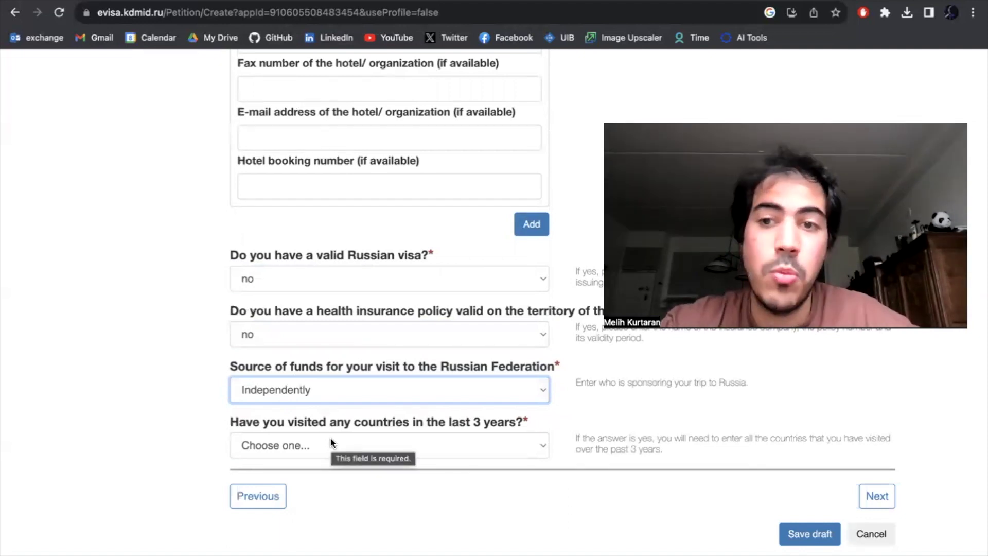
- Answer yes to visiting other countries and choose Luxembourg as the first country
click(330, 442)
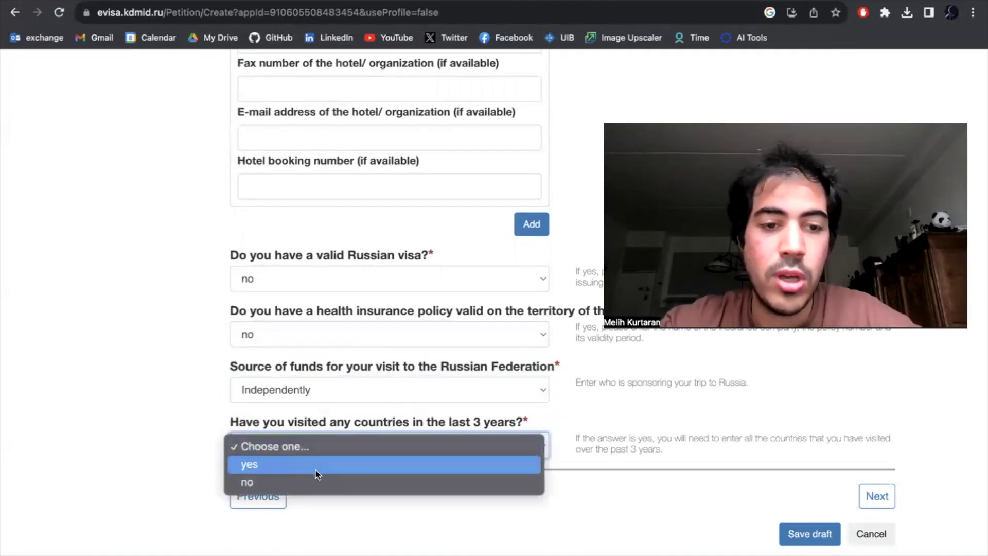
click(314, 481)
click(354, 450)
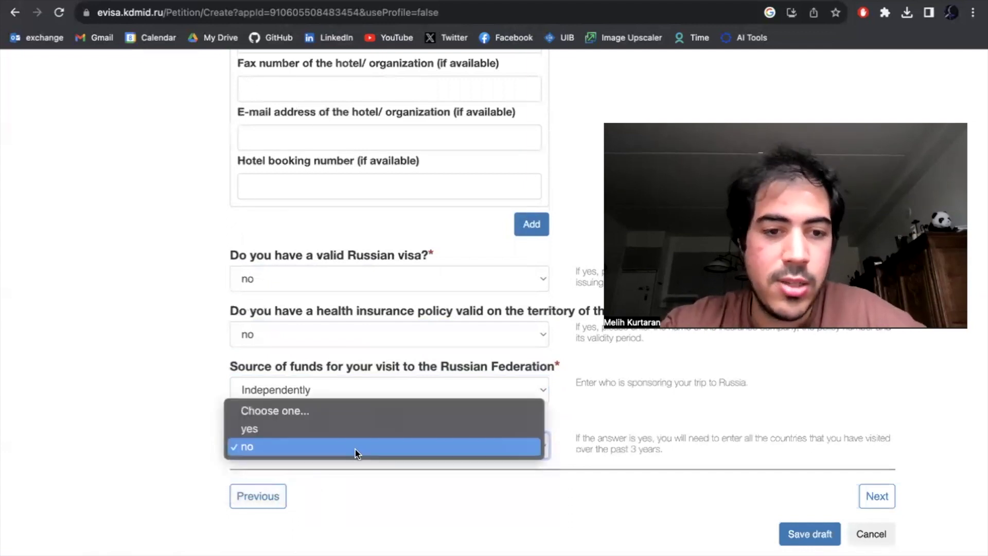
click(320, 430)
scroll(404, 417, down, 3)
click(375, 425)
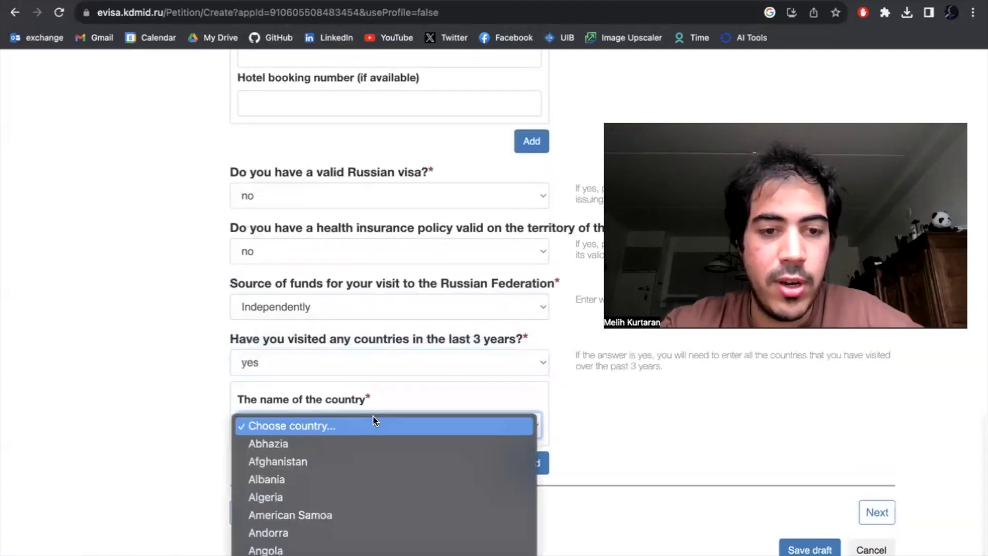
scroll(384, 488, down, 20)
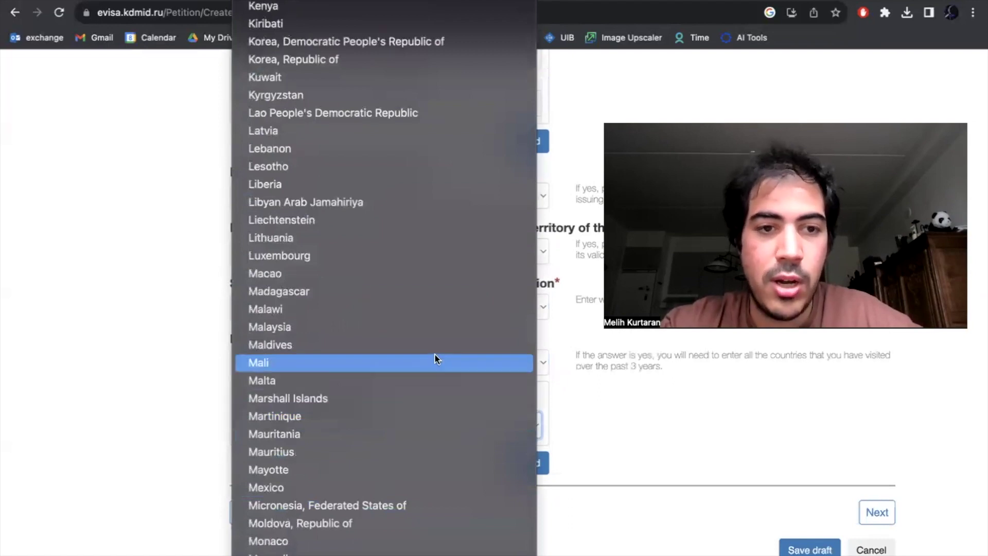
click(401, 256)
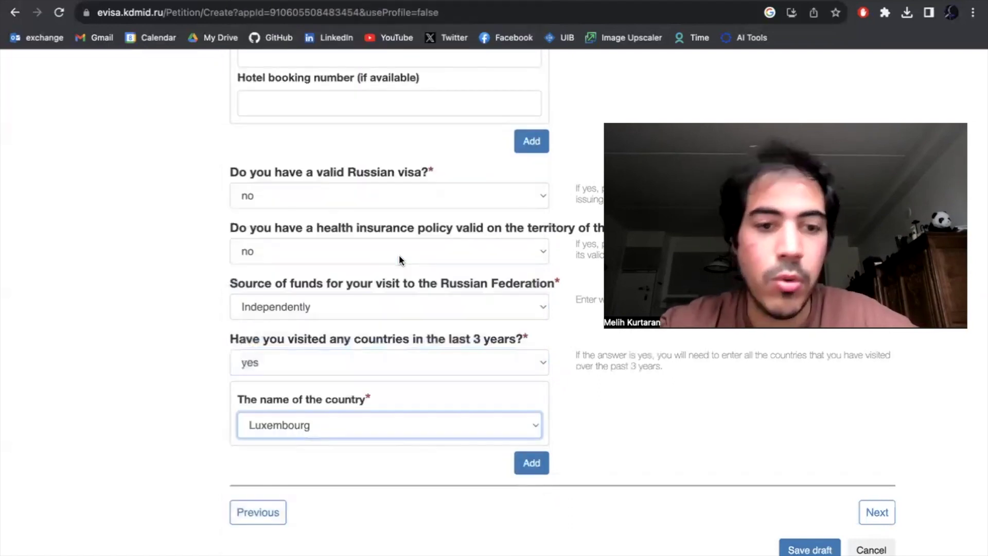
- Add Latvia as a second visited country, remove the empty extra entry, and continue
click(533, 465)
scroll(534, 471, down, 2)
click(431, 415)
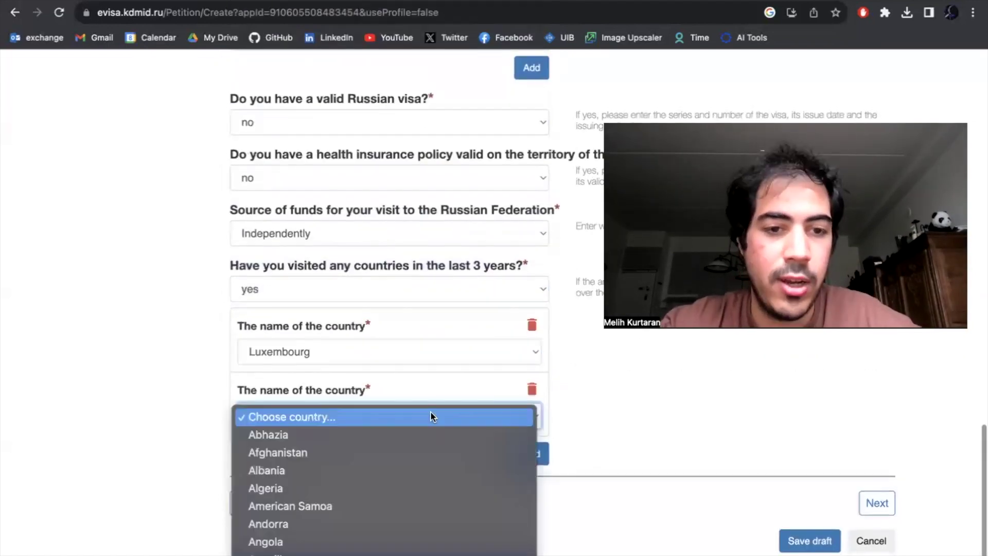
scroll(382, 497, down, 20)
click(553, 457)
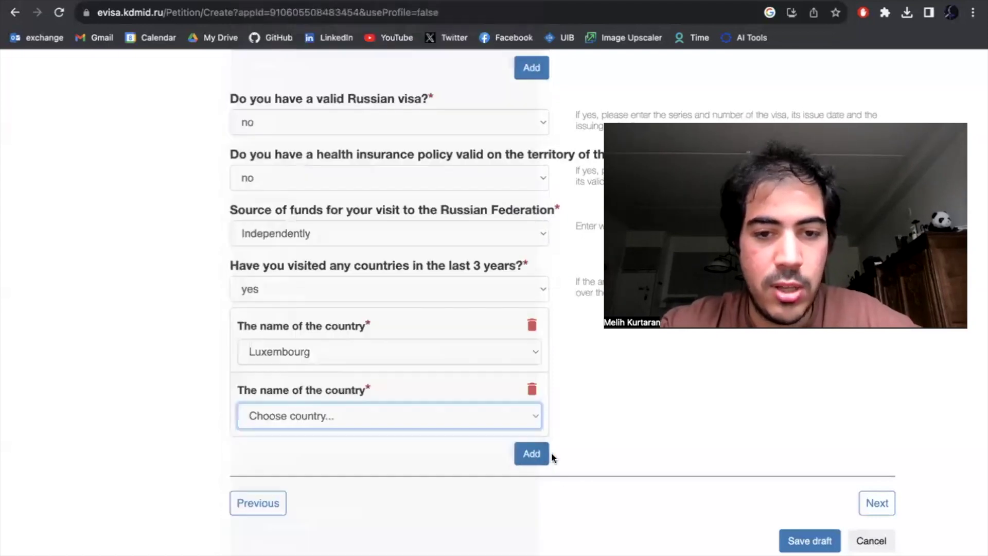
click(531, 453)
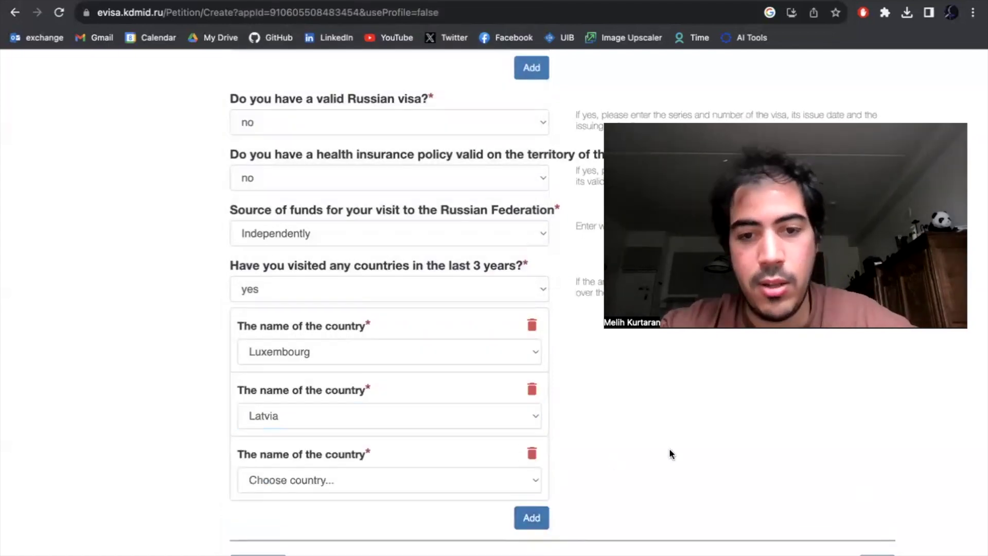
click(531, 456)
click(876, 504)
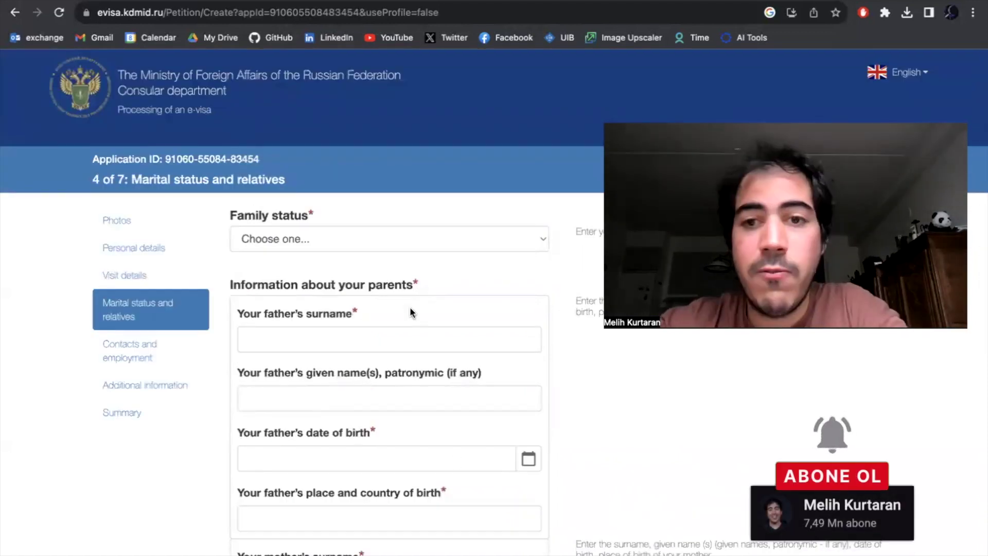
click(353, 239)
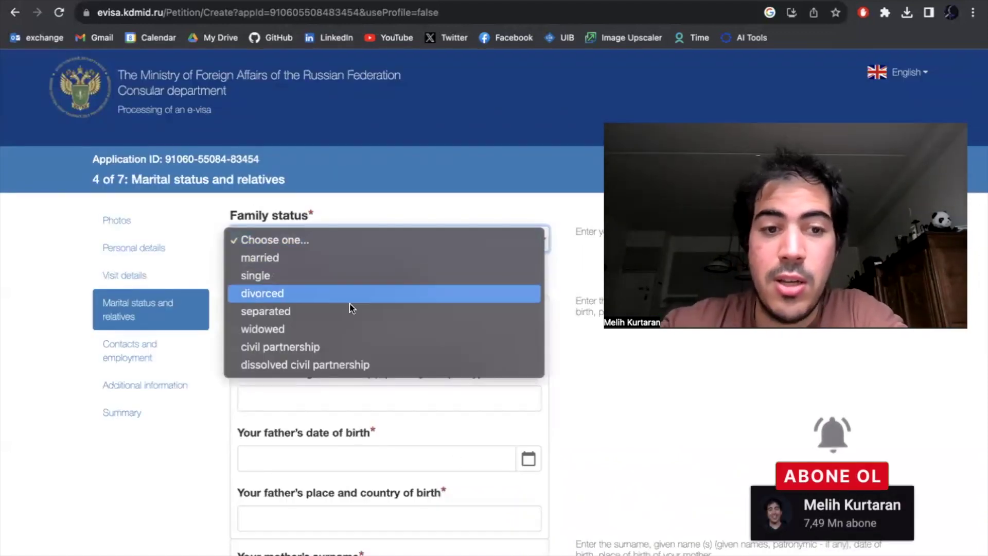
click(360, 276)
scroll(386, 326, down, 1)
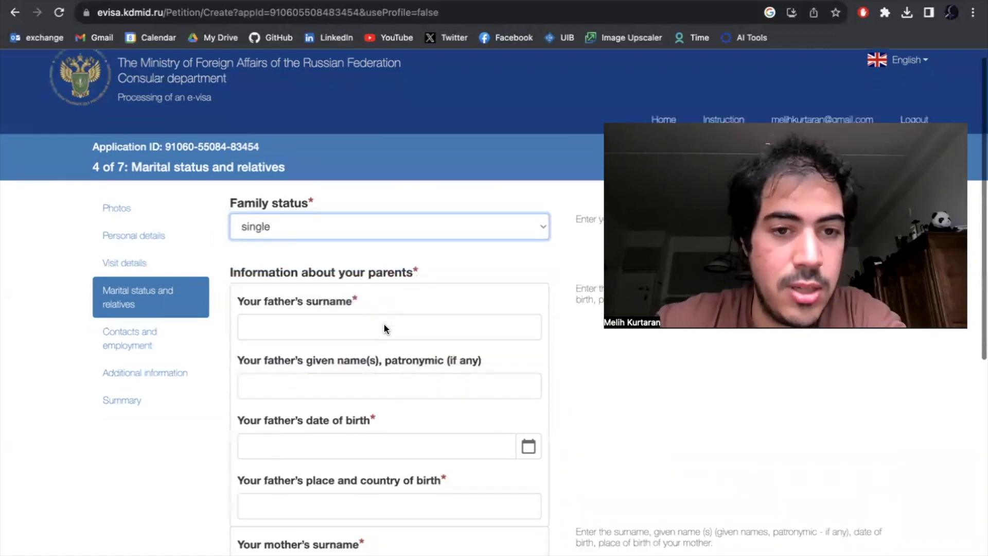
click(394, 302)
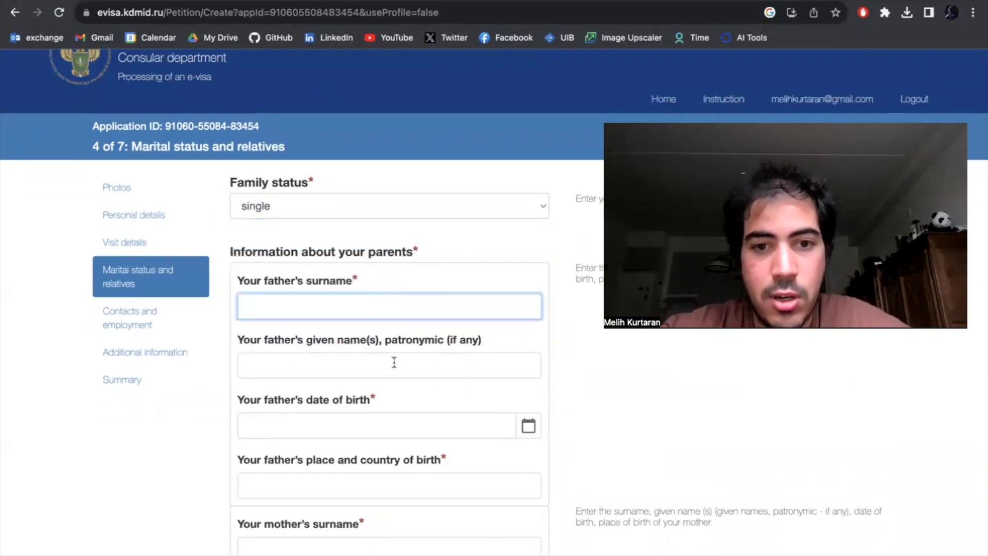
click(388, 371)
text(ASD)
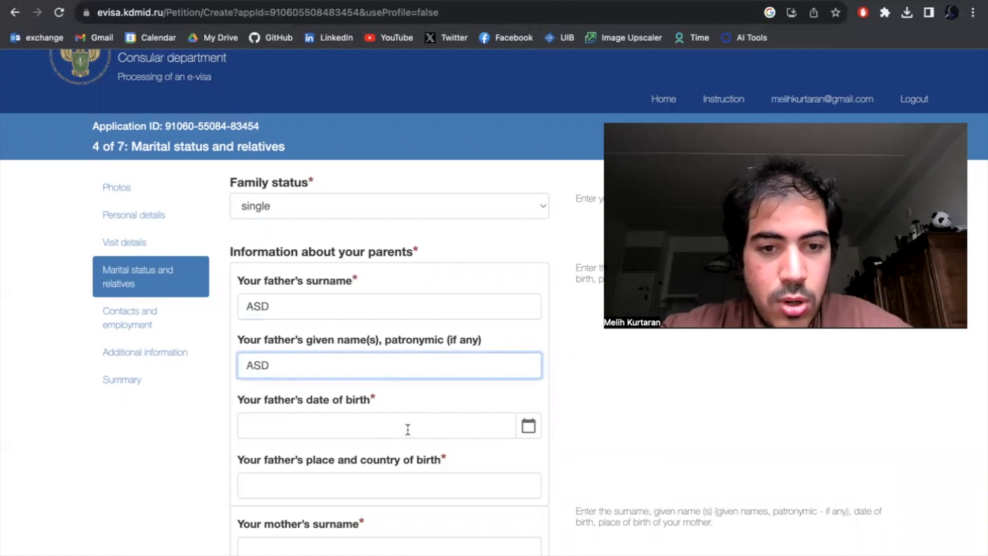
click(408, 429)
click(530, 427)
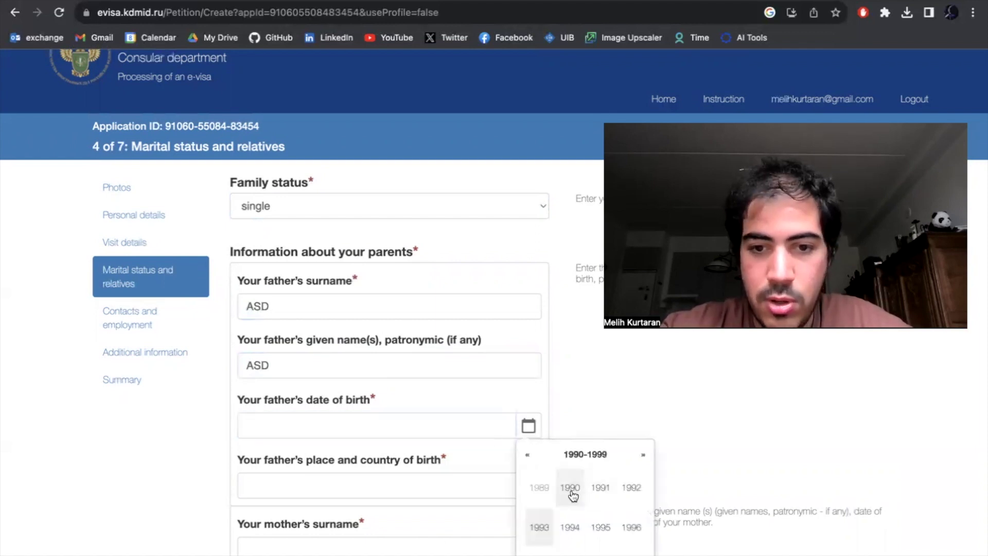
click(570, 489)
click(600, 489)
click(607, 497)
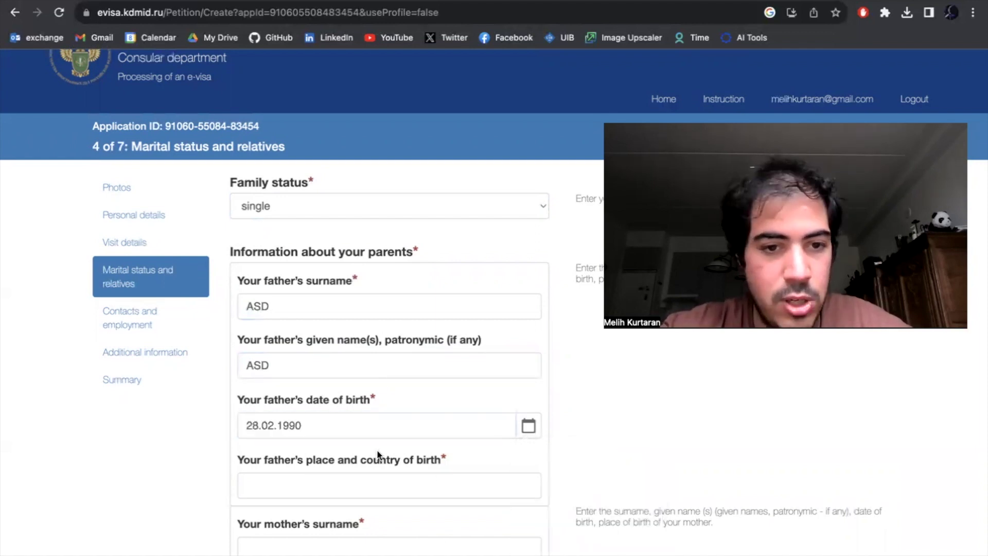
- Fill in the father's place of birth and the mother's surname and given name
scroll(379, 455, down, 5)
click(401, 363)
text(ASD)
click(379, 417)
text(ASD)
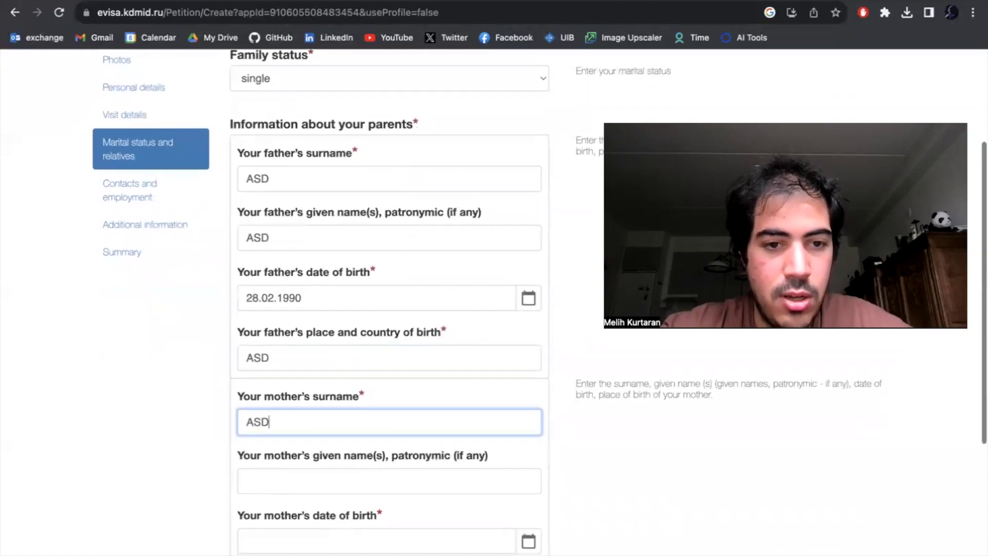
scroll(402, 391, down, 2)
click(401, 398)
text(ASD)
click(529, 462)
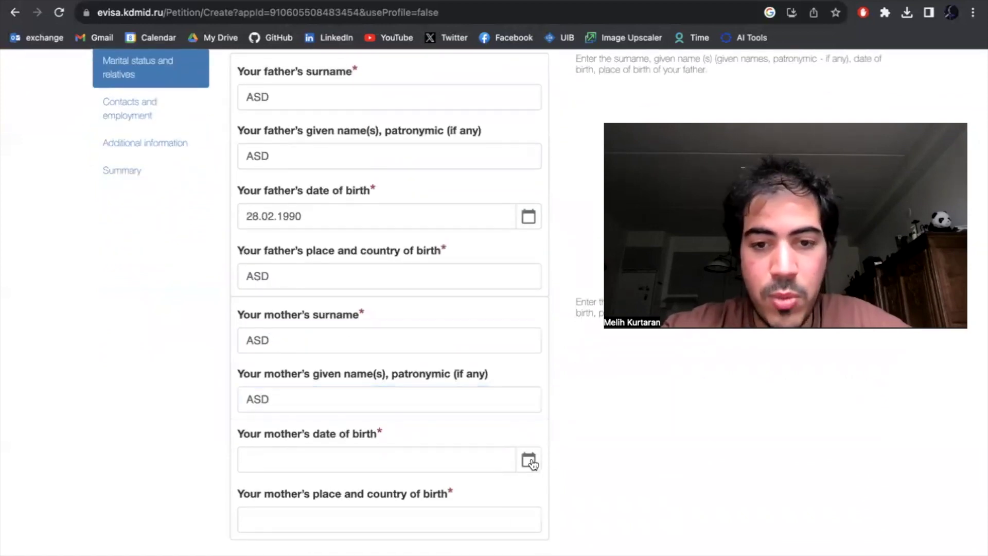
click(592, 523)
click(587, 535)
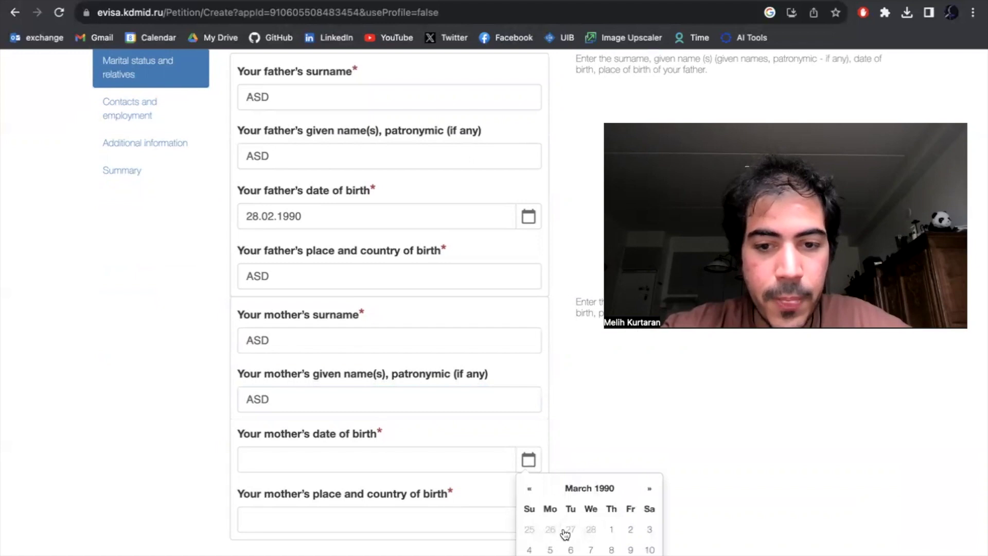
click(571, 548)
click(383, 520)
text(ASD)
scroll(363, 443, down, 3)
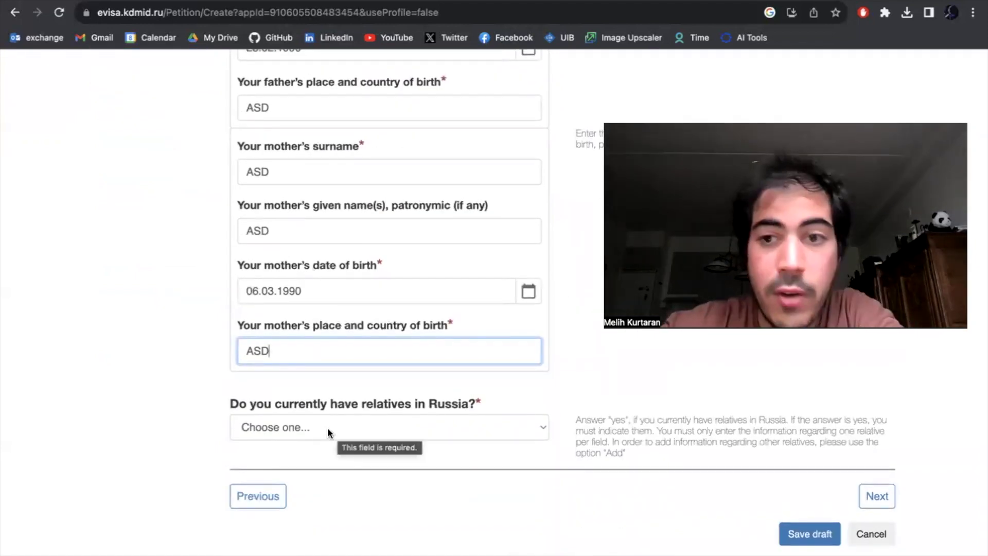
click(327, 427)
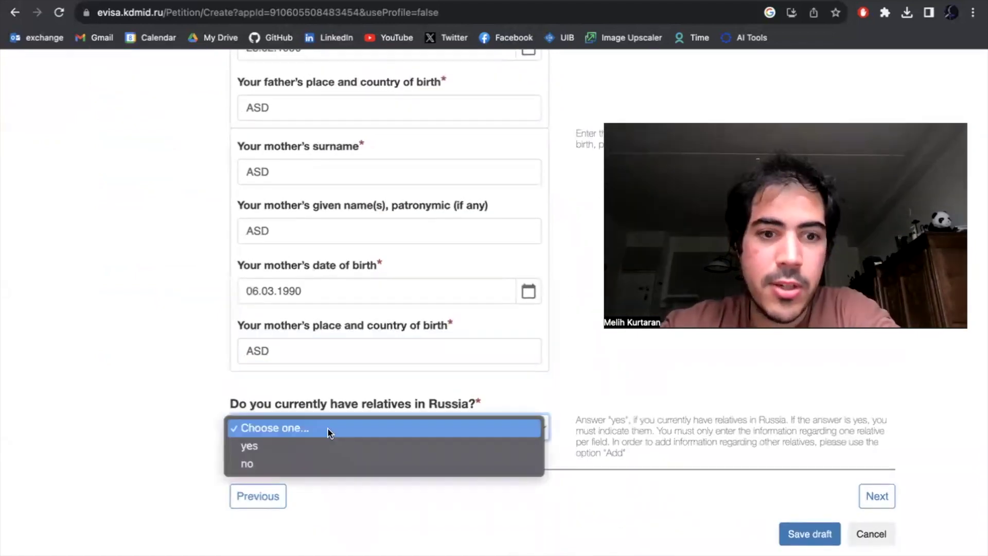
click(335, 462)
- Move on to Contacts and employment and answer yes to having an actual residence
click(876, 497)
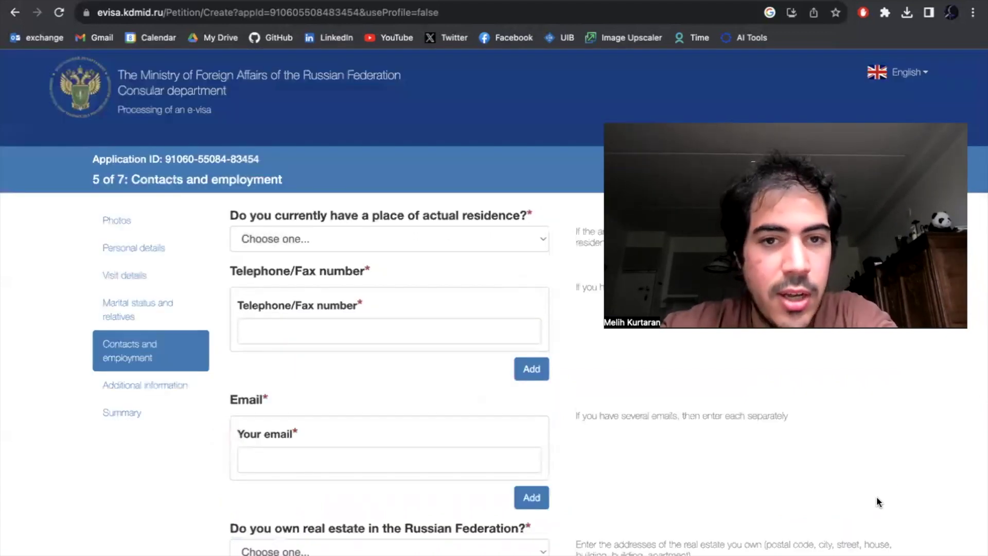
click(477, 250)
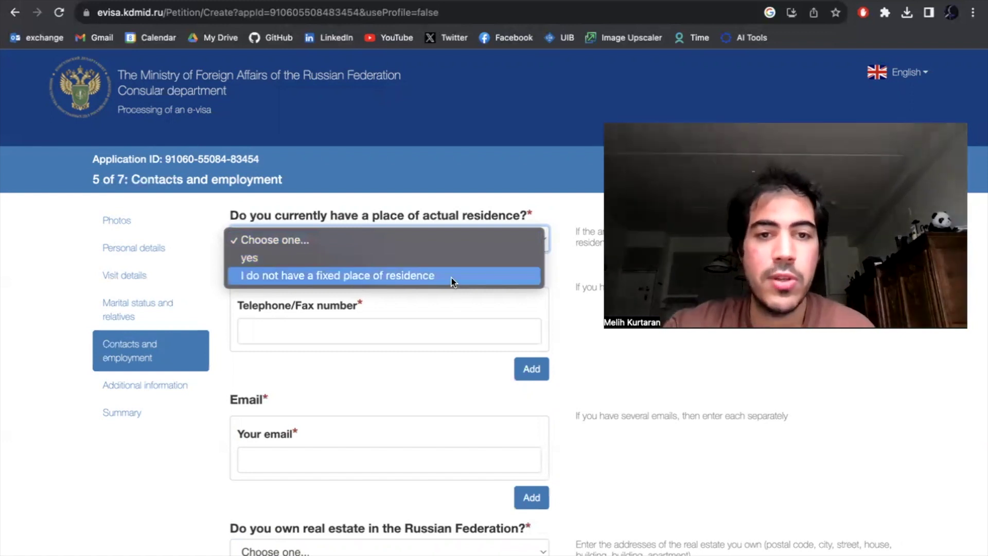
click(451, 278)
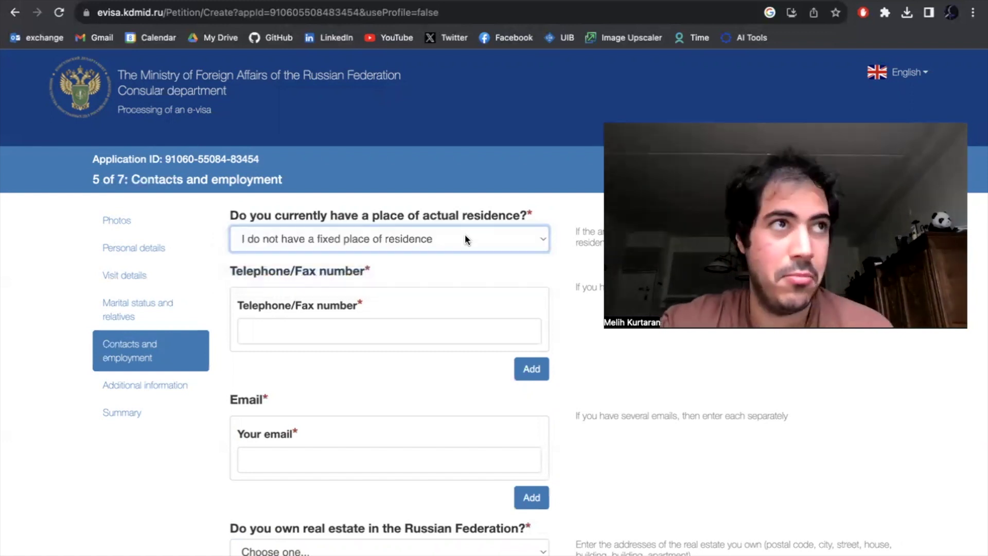
click(464, 234)
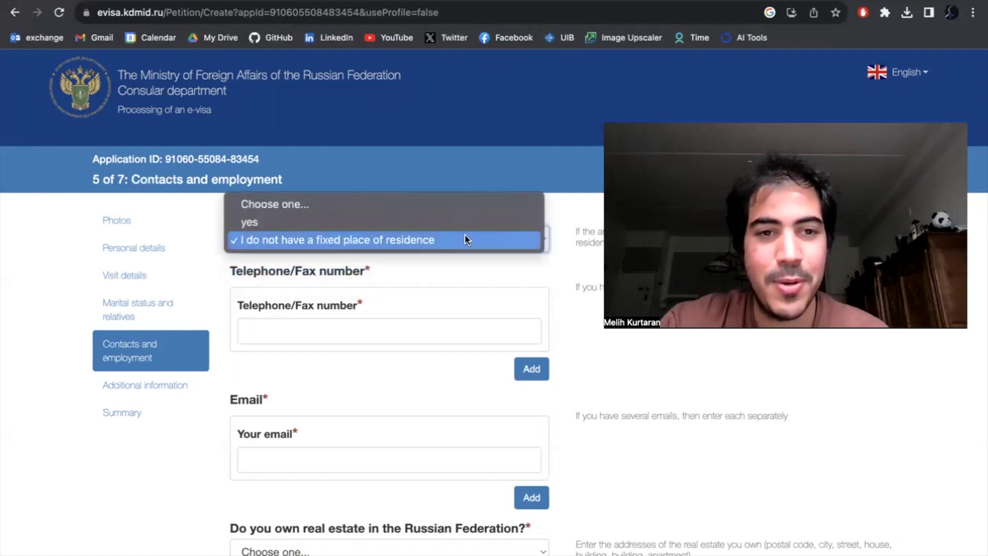
click(412, 221)
- Enter the residence address, the telephone number and the e-mail address
click(383, 287)
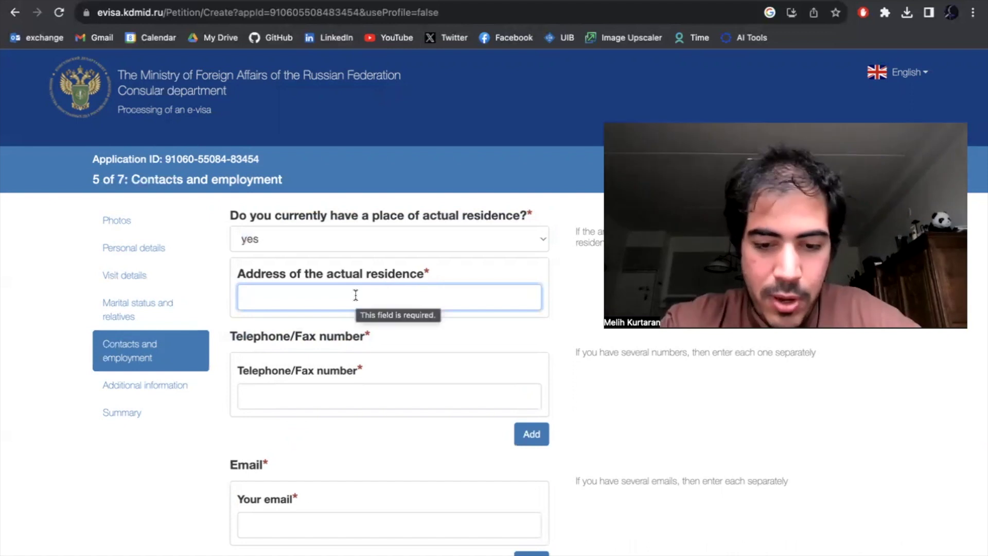
text(TURKU)
scroll(316, 243, down, 3)
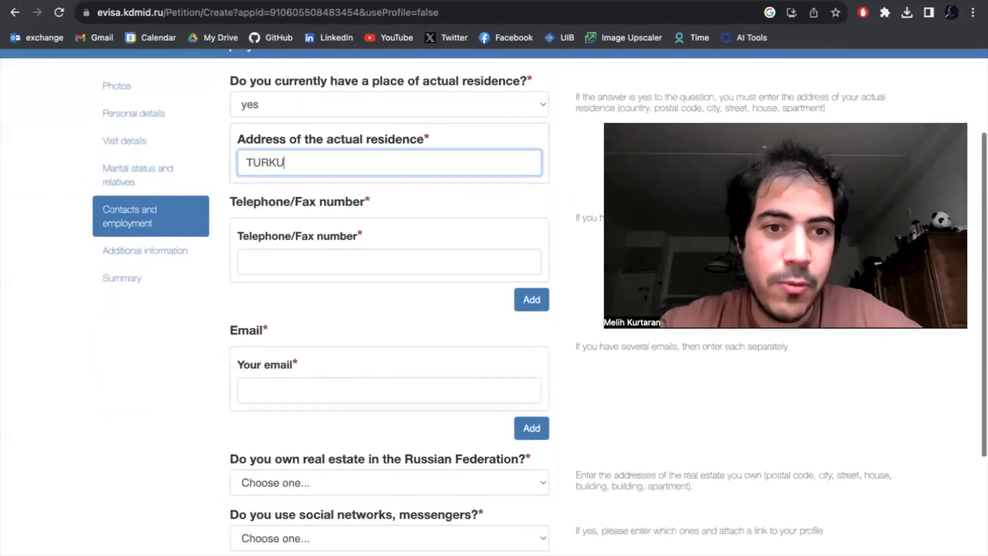
click(316, 238)
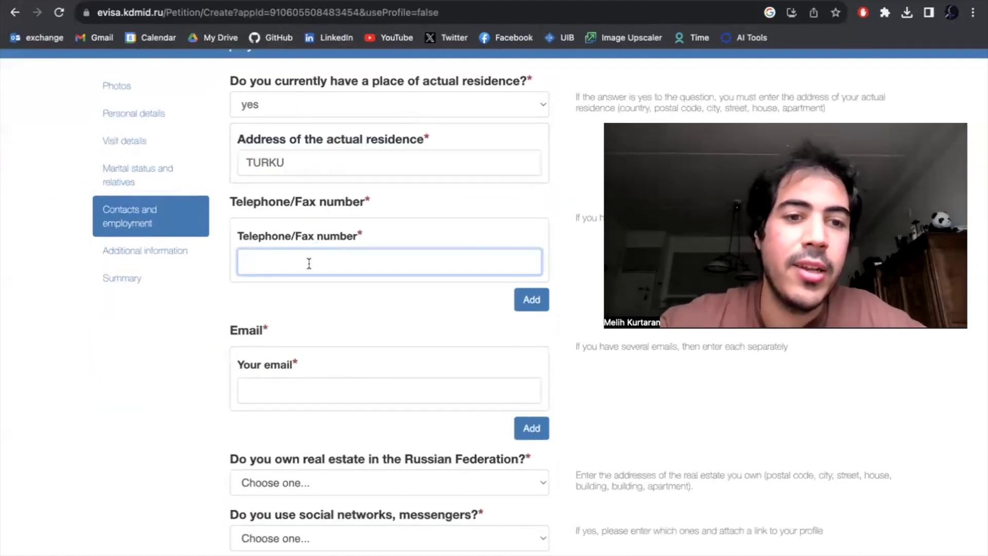
text(32E23E)
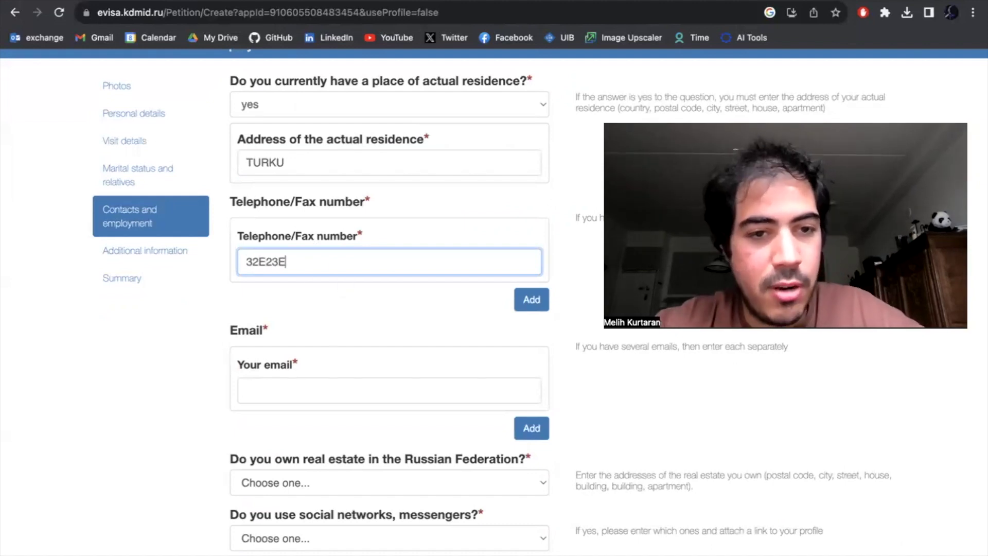
click(332, 394)
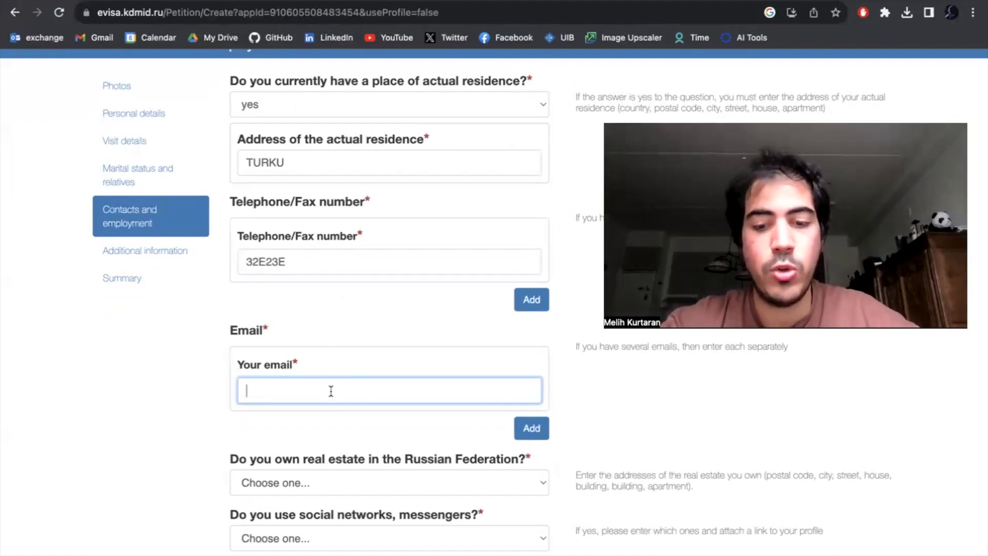
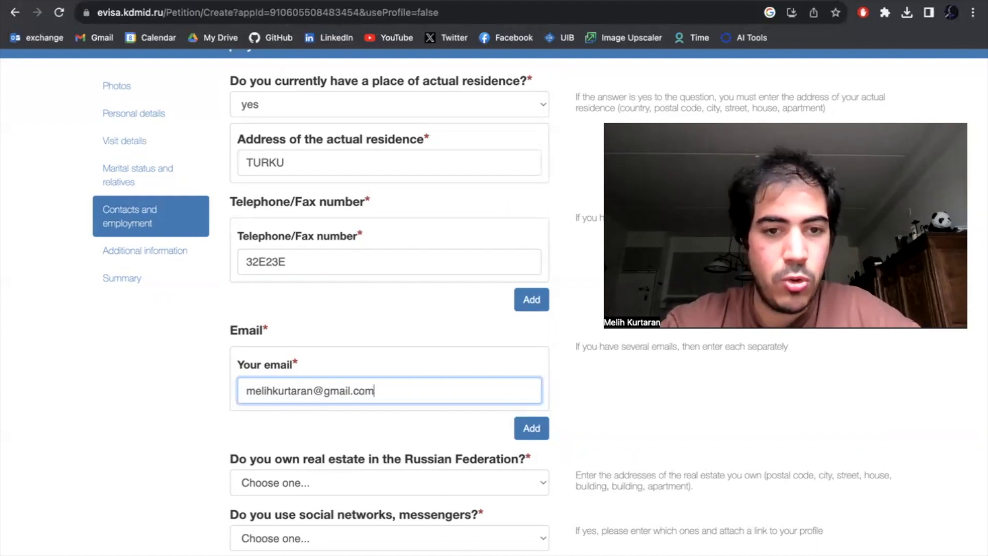
scroll(314, 425, down, 3)
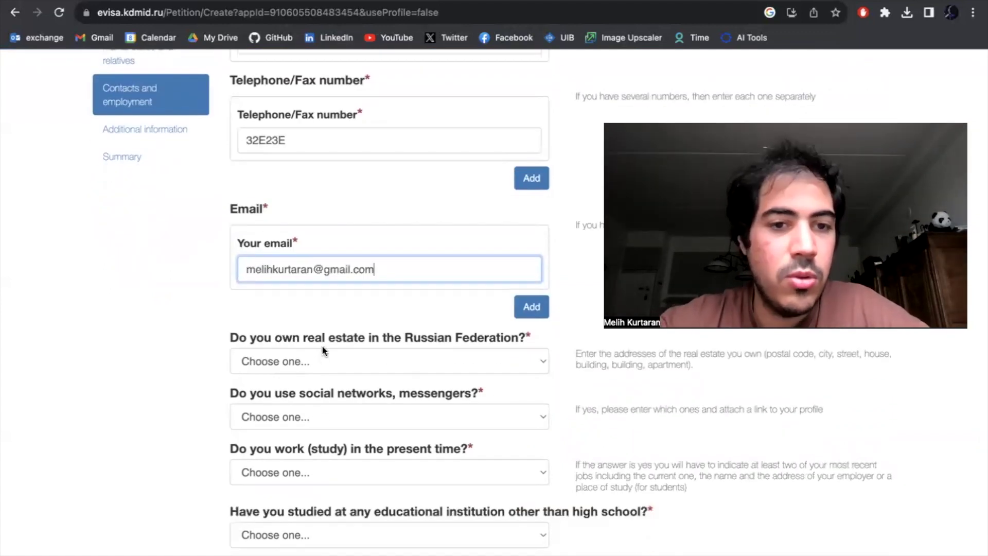
- Answer no to owning Russian real estate and yes to social networks, entering the profile name
click(326, 360)
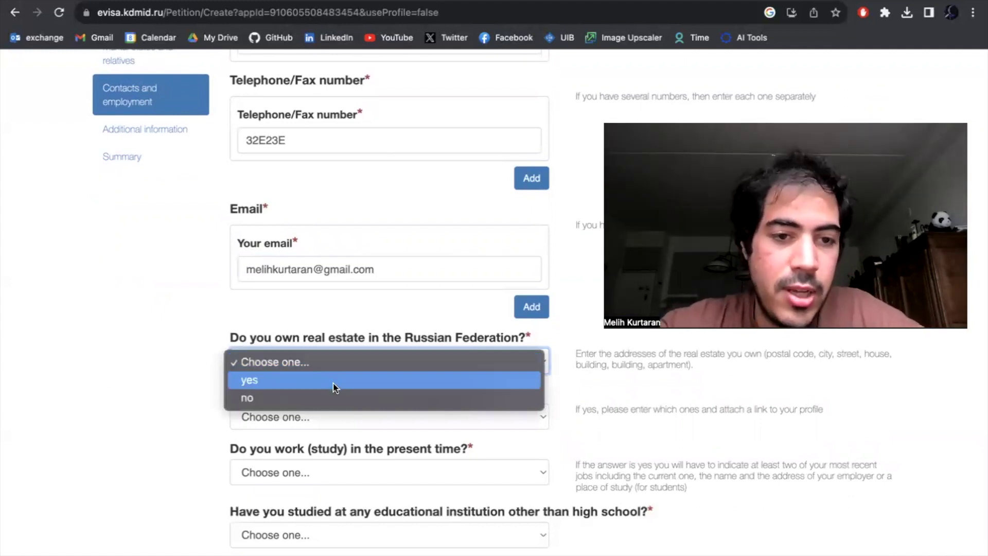
click(335, 396)
click(342, 412)
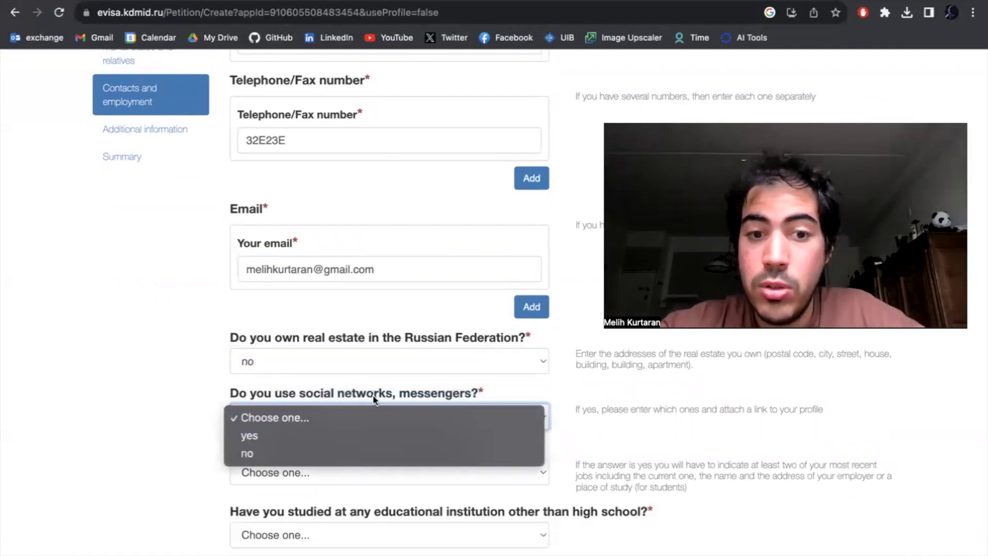
click(393, 449)
click(398, 416)
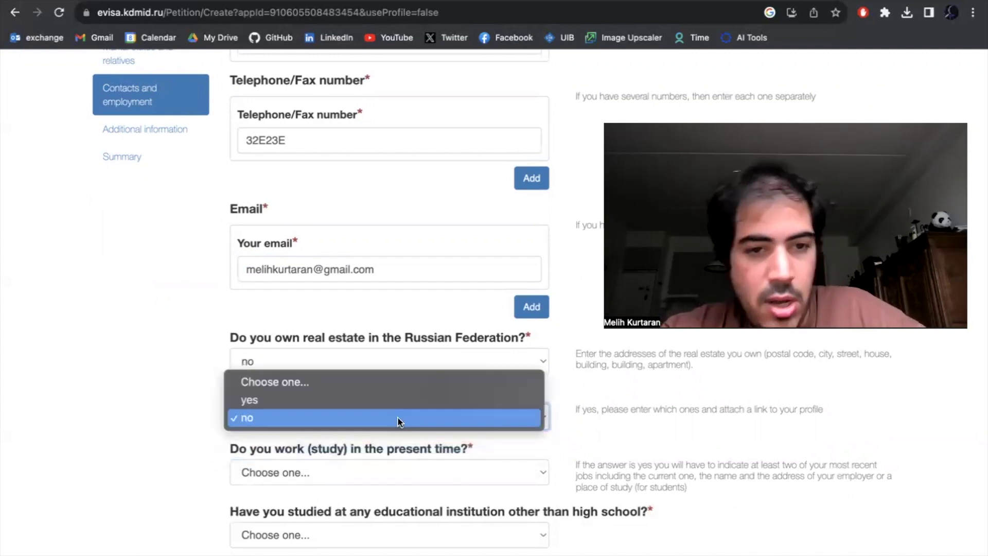
click(356, 400)
scroll(338, 431, down, 1)
click(344, 425)
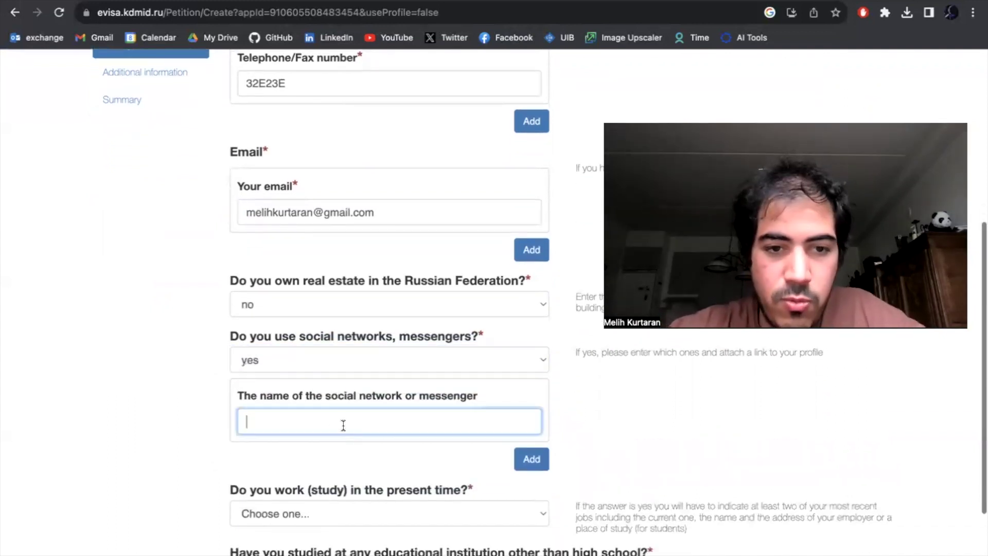
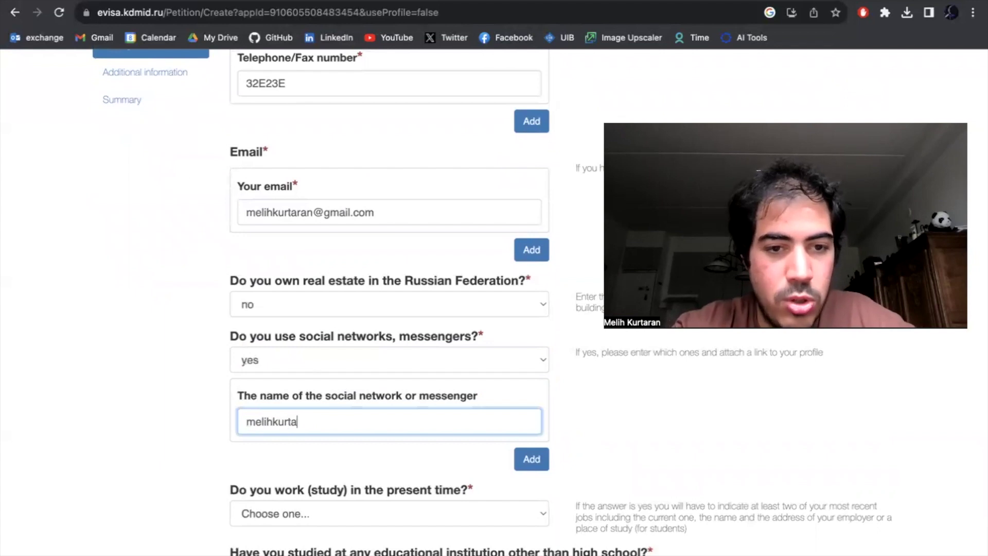
- Declare not working or studying, answer no to higher education, and advance to Additional information
scroll(171, 451, down, 2)
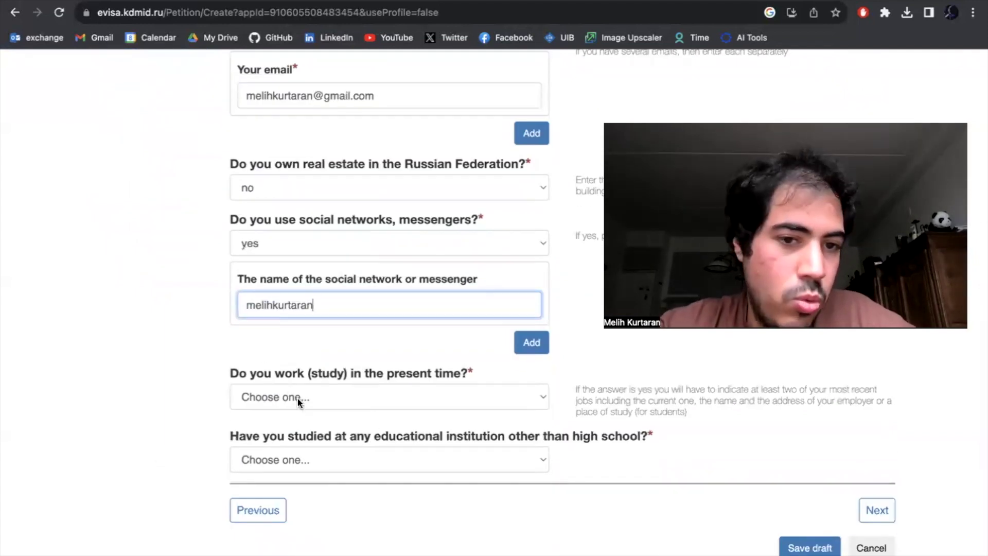
click(294, 400)
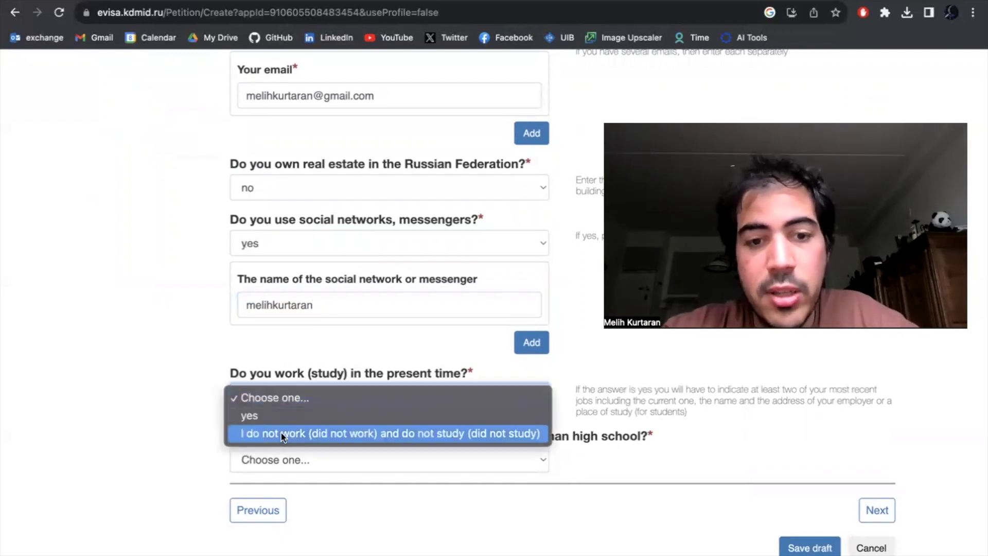
click(281, 434)
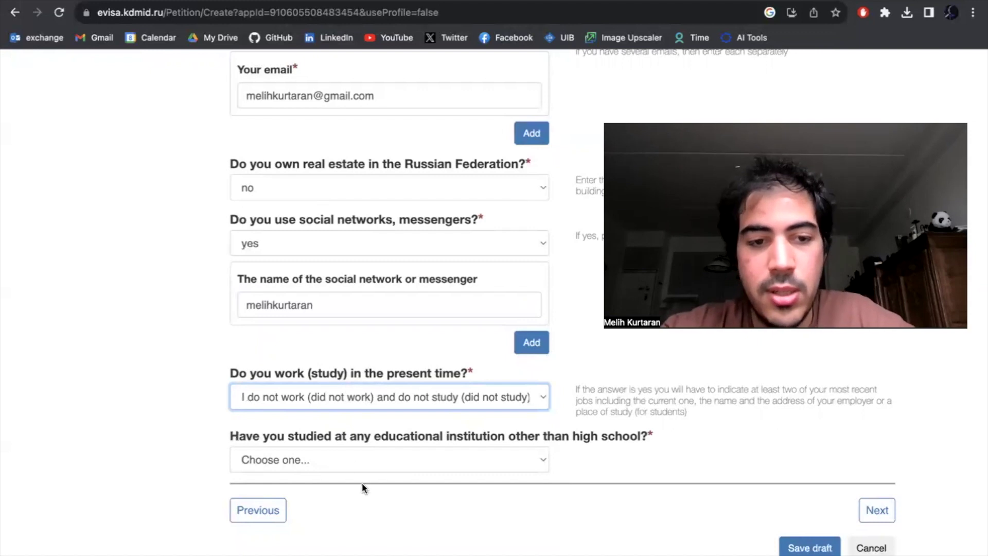
click(387, 457)
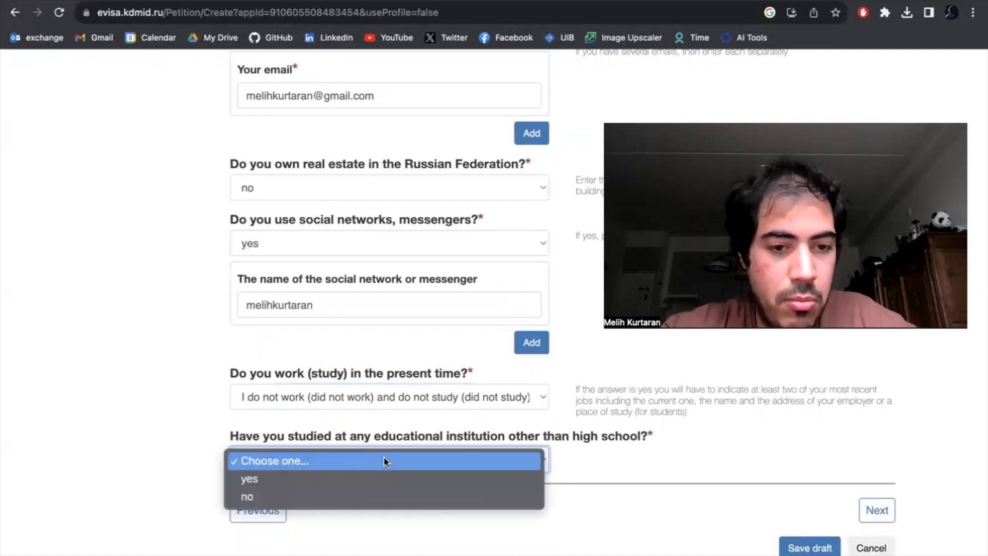
click(356, 487)
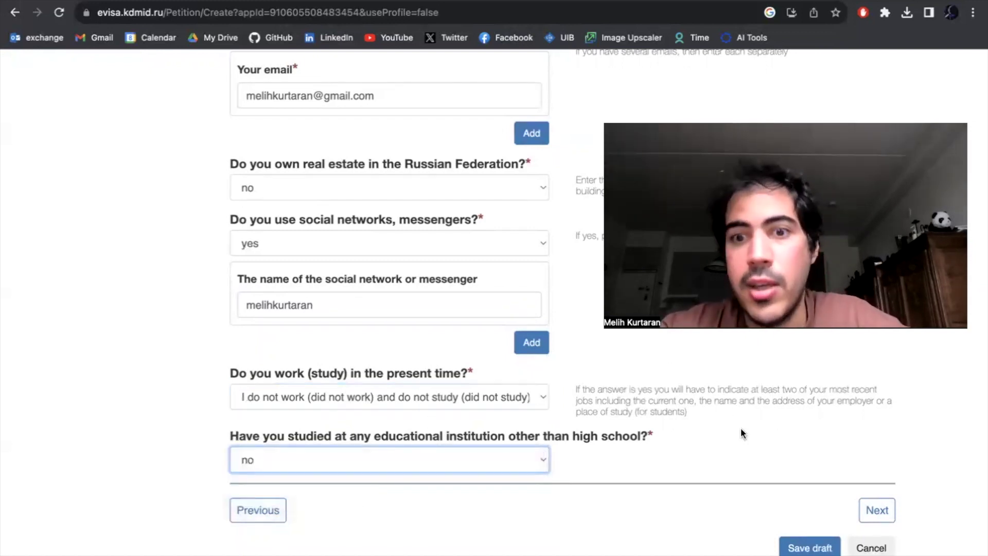
click(511, 398)
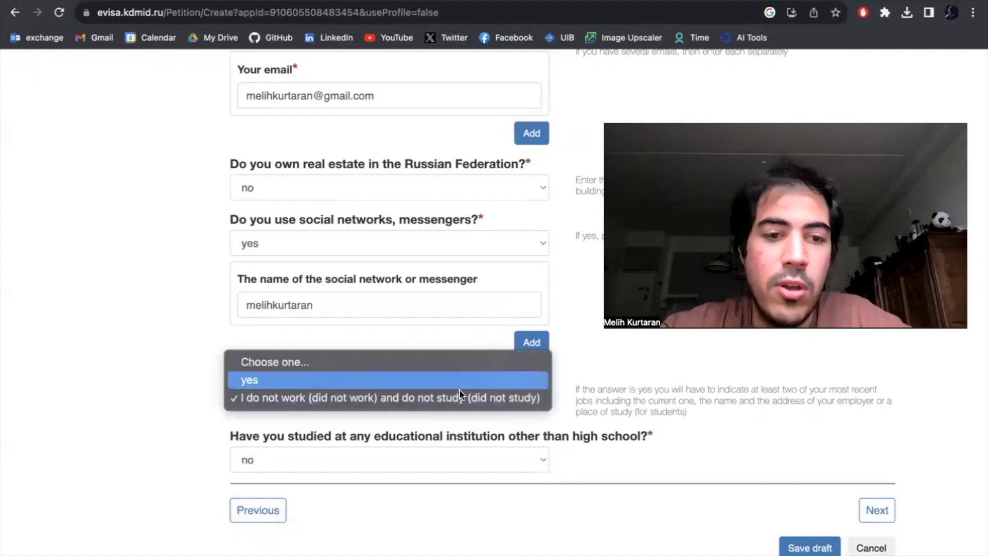
click(619, 423)
click(867, 510)
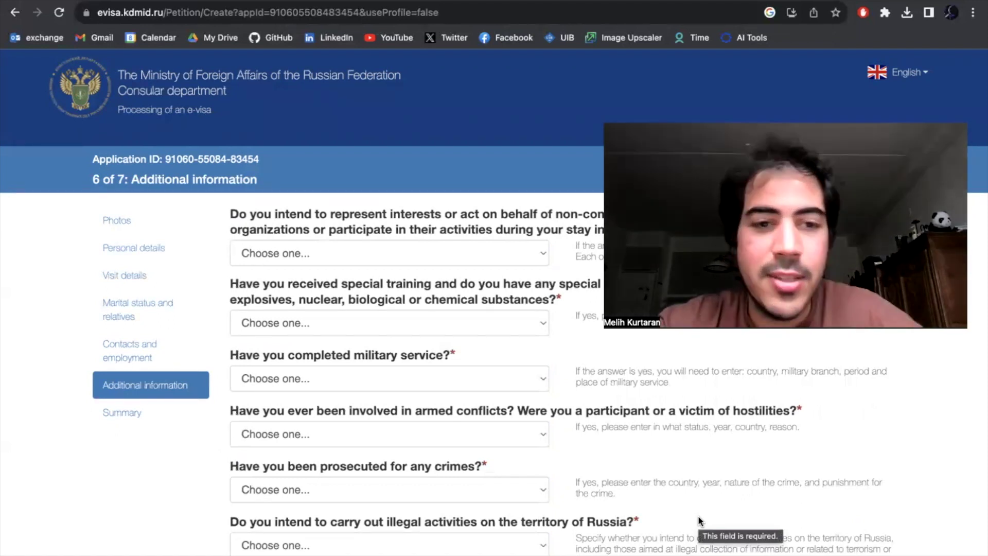
- Answer no to armed conflicts, criminal prosecution and intended illegal activities
scroll(541, 501, down, 2)
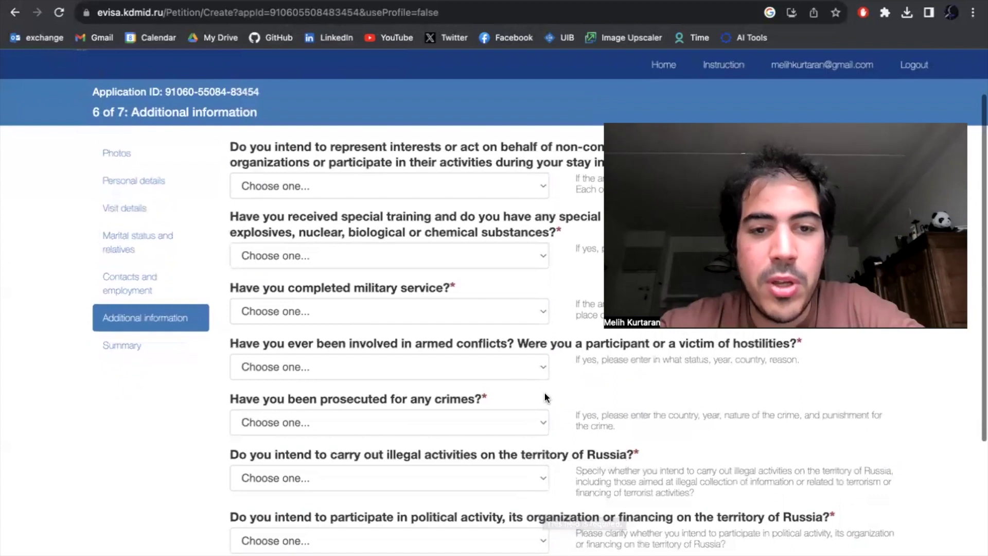
click(447, 366)
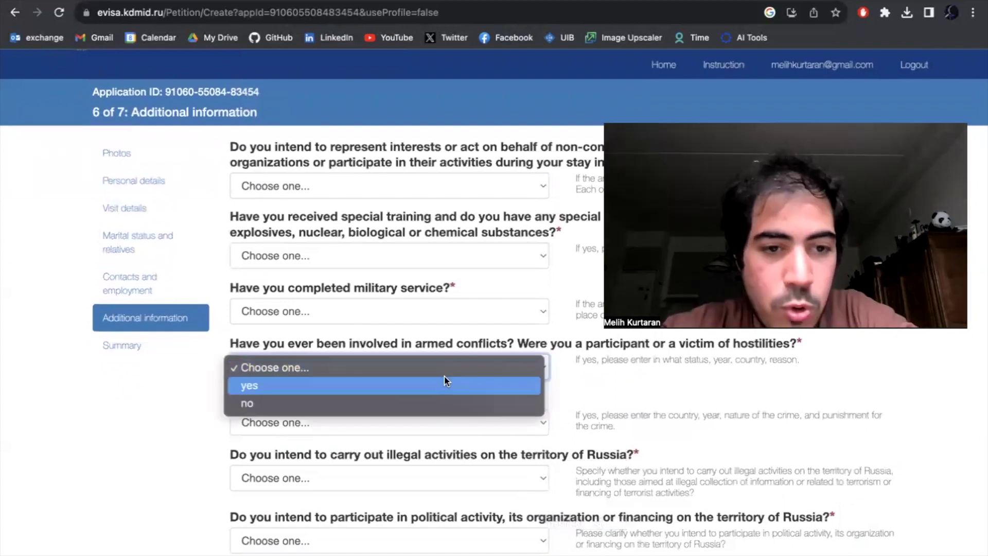
click(442, 404)
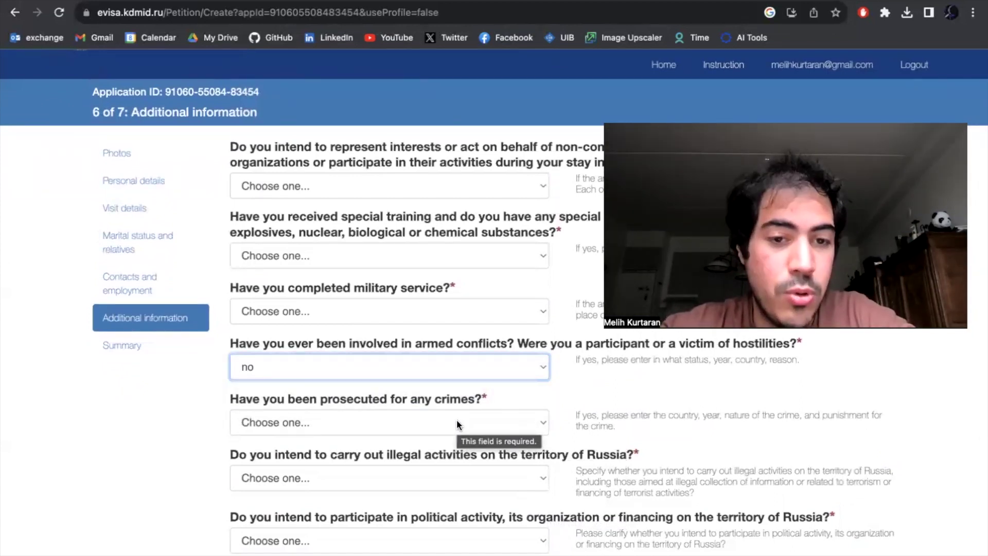
click(456, 419)
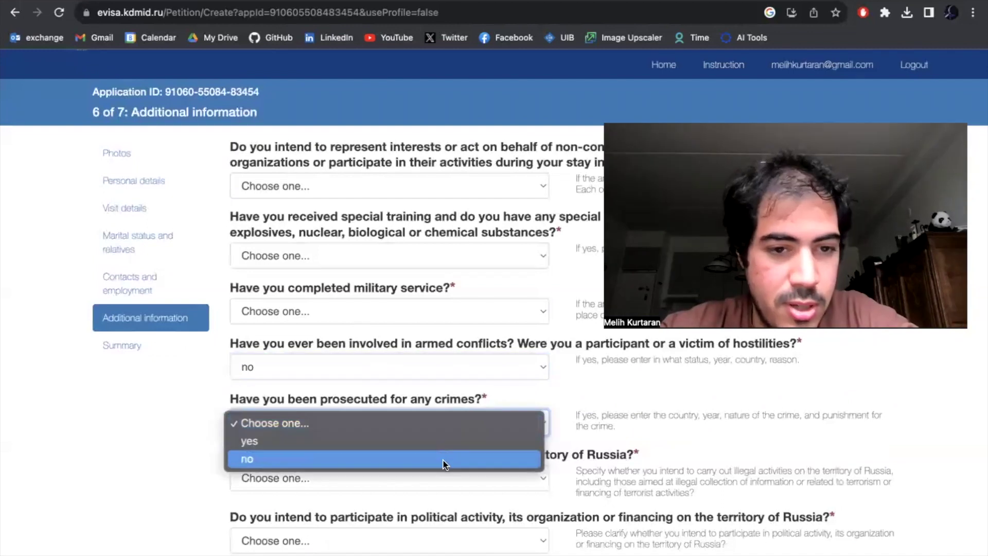
key(Escape)
click(442, 459)
scroll(443, 459, down, 1)
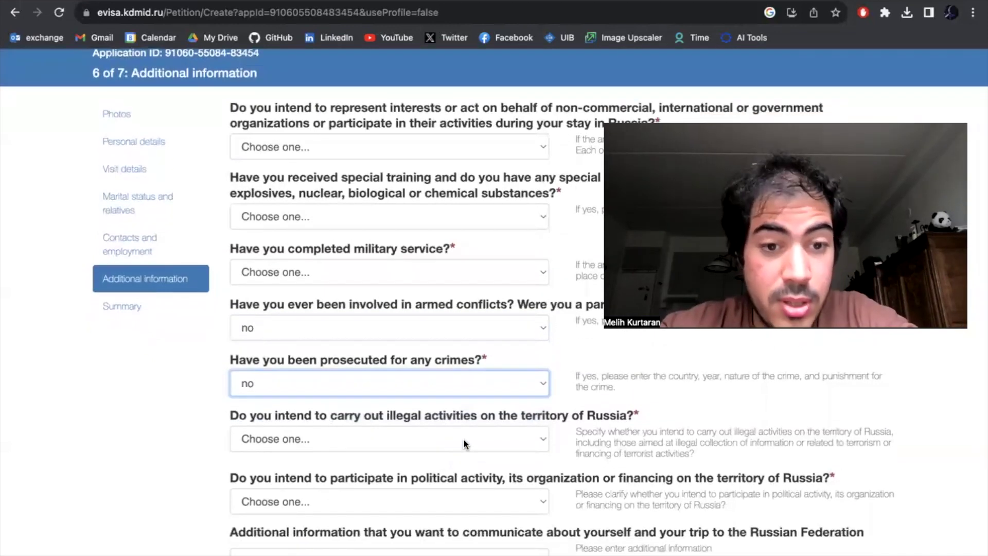
click(463, 439)
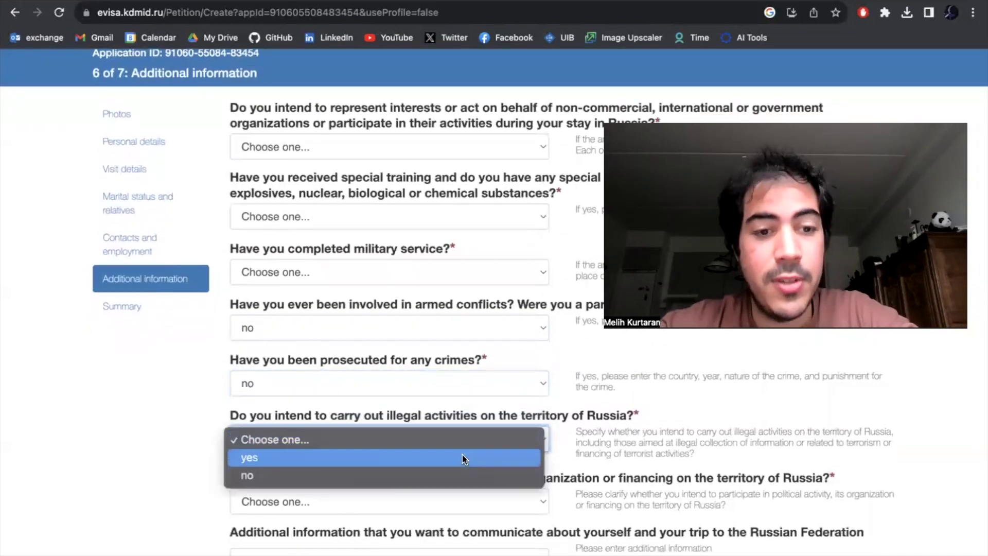
click(461, 476)
- Answer yes to having completed military service
scroll(471, 368, up, 1)
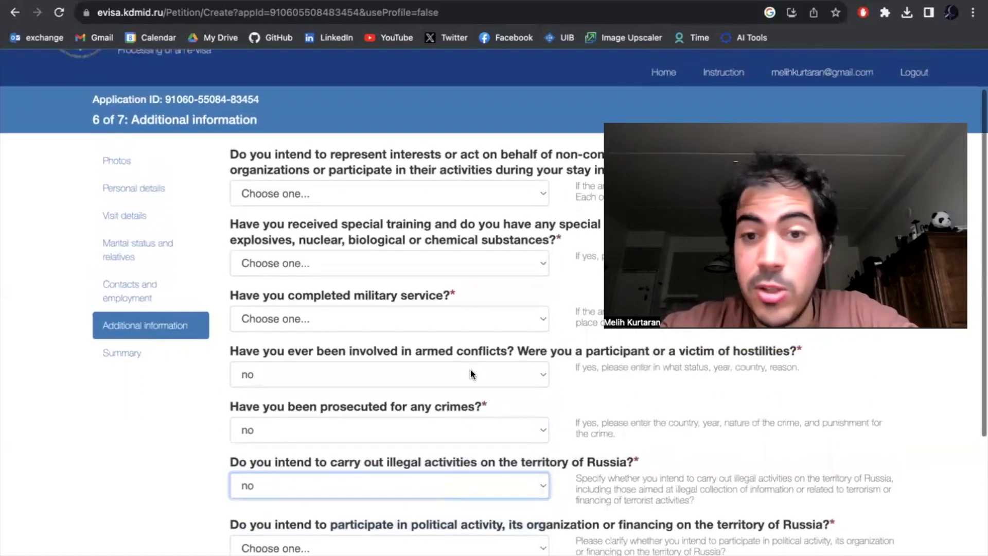
click(456, 323)
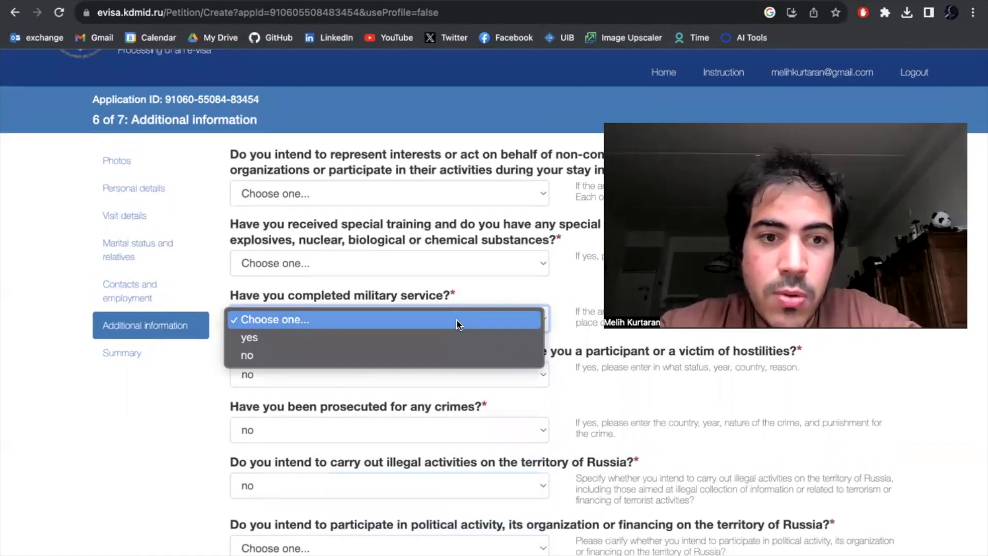
click(450, 335)
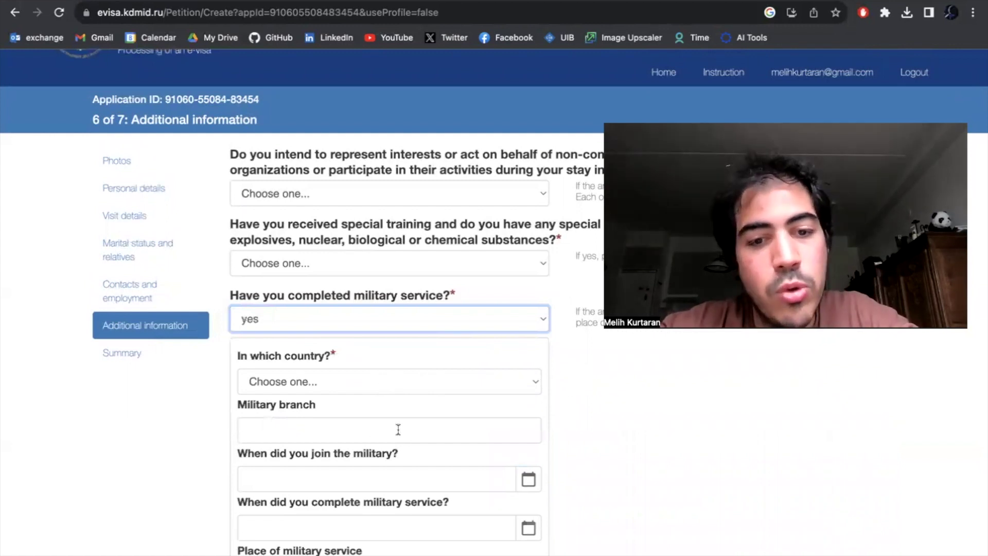
scroll(425, 466, down, 1)
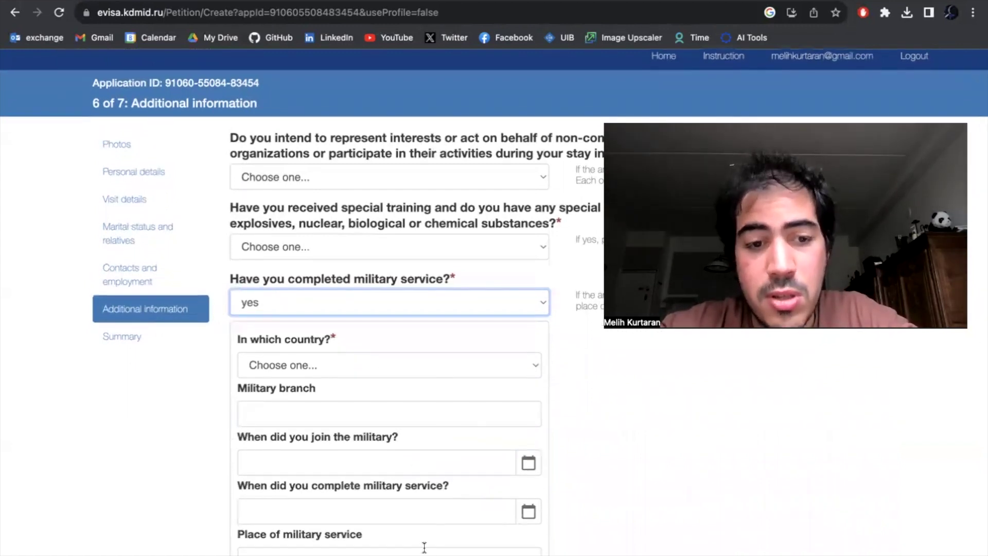
- Answer no to military service, special training, representing organisations and political activity in Russia
click(457, 305)
click(450, 325)
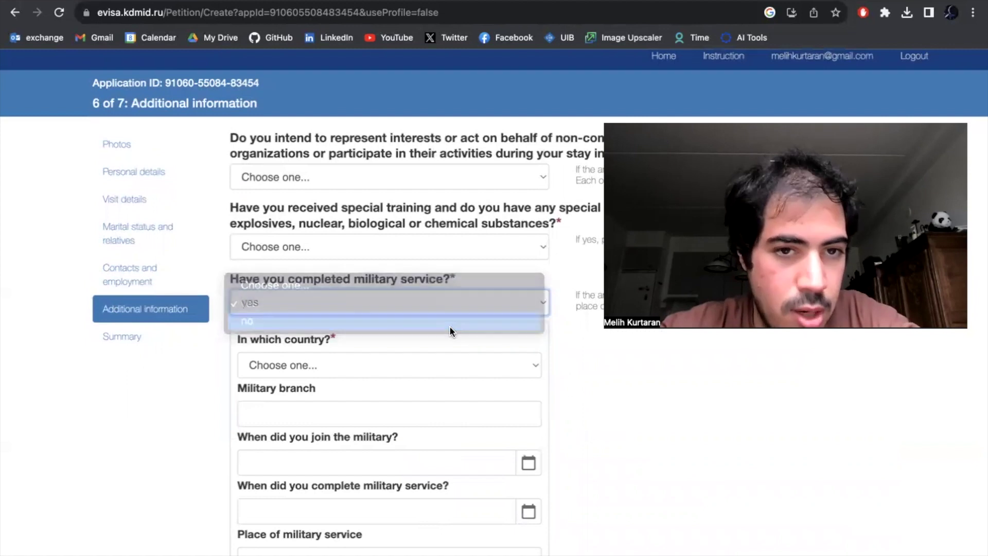
click(448, 291)
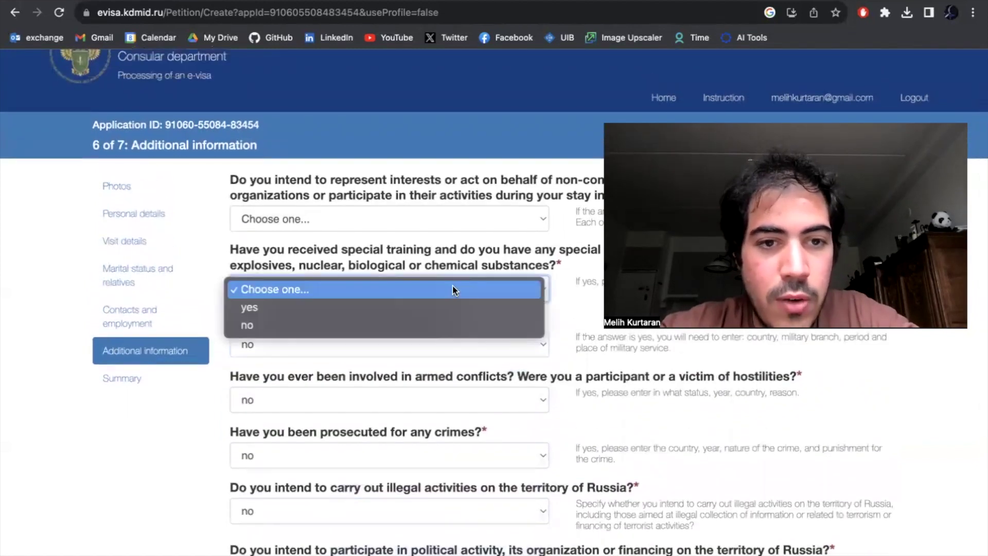
click(433, 322)
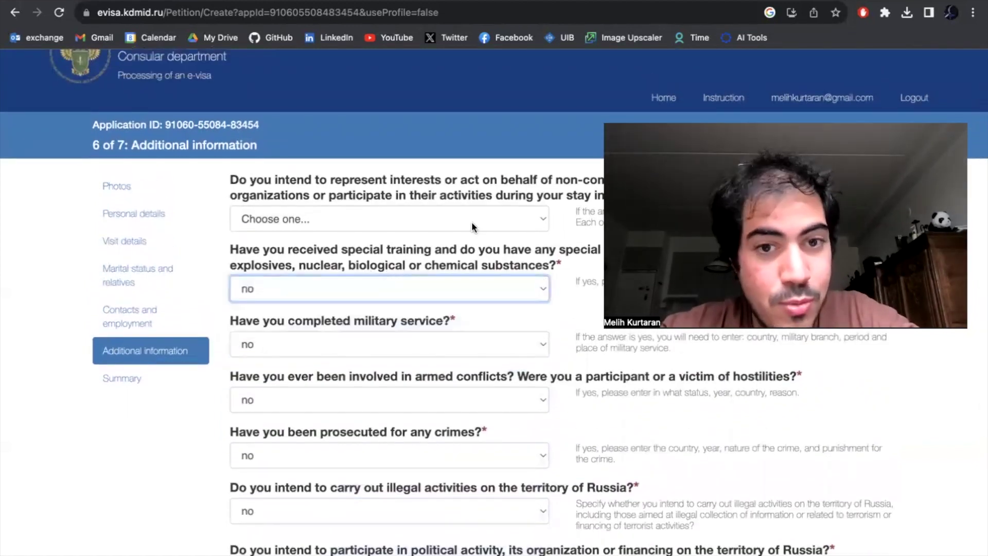
click(437, 221)
click(427, 260)
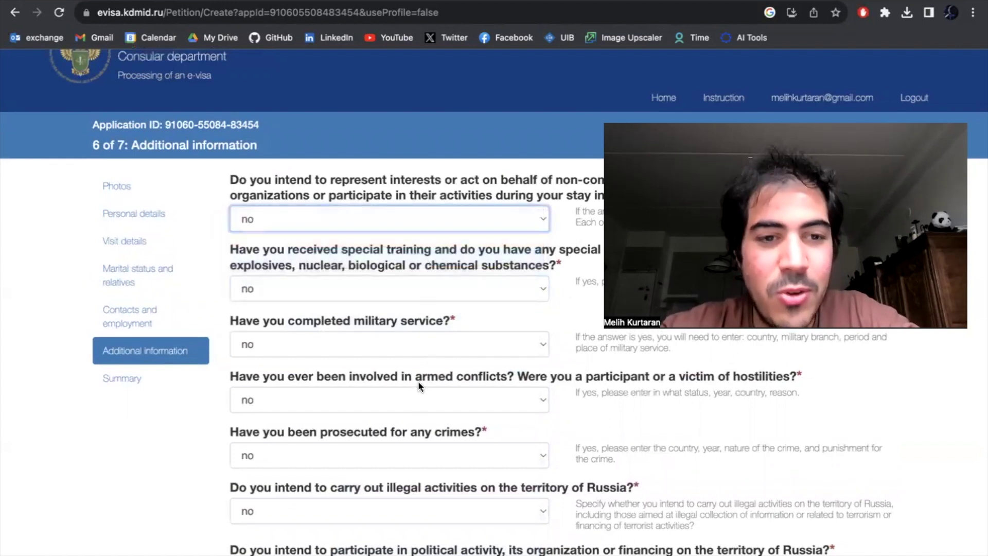
scroll(418, 386, down, 3)
click(403, 444)
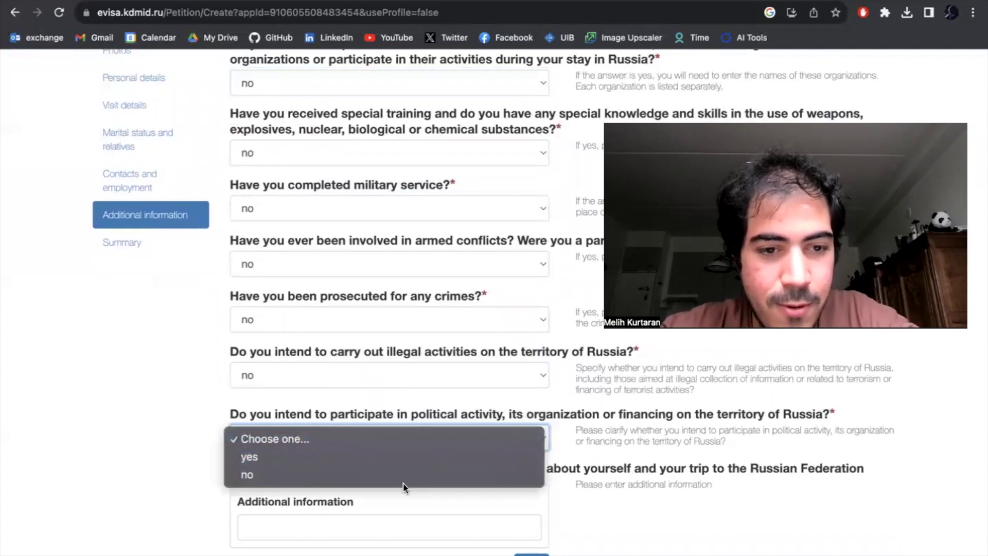
click(402, 473)
- Type 'mklkmlzksckd' into the Additional information text box
scroll(402, 470, down, 1)
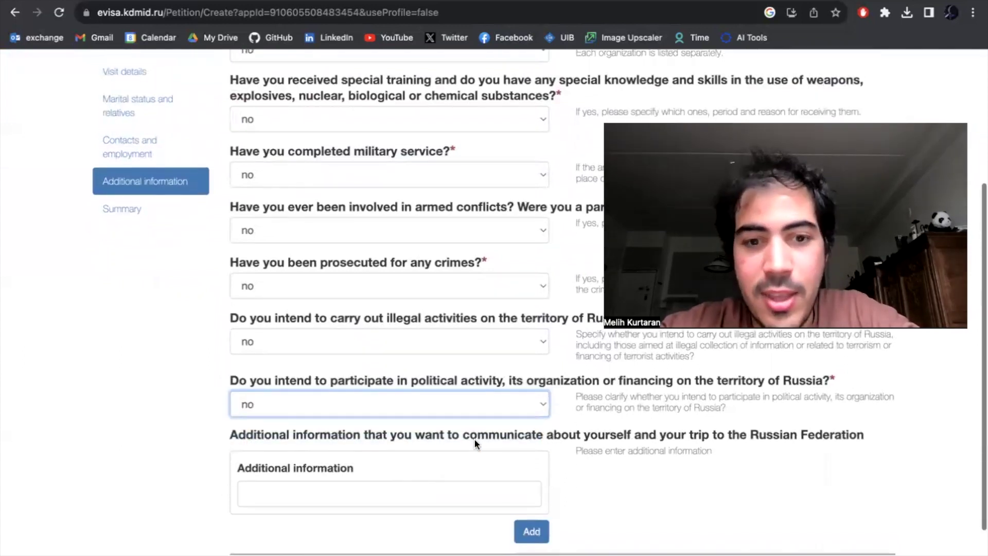
click(443, 491)
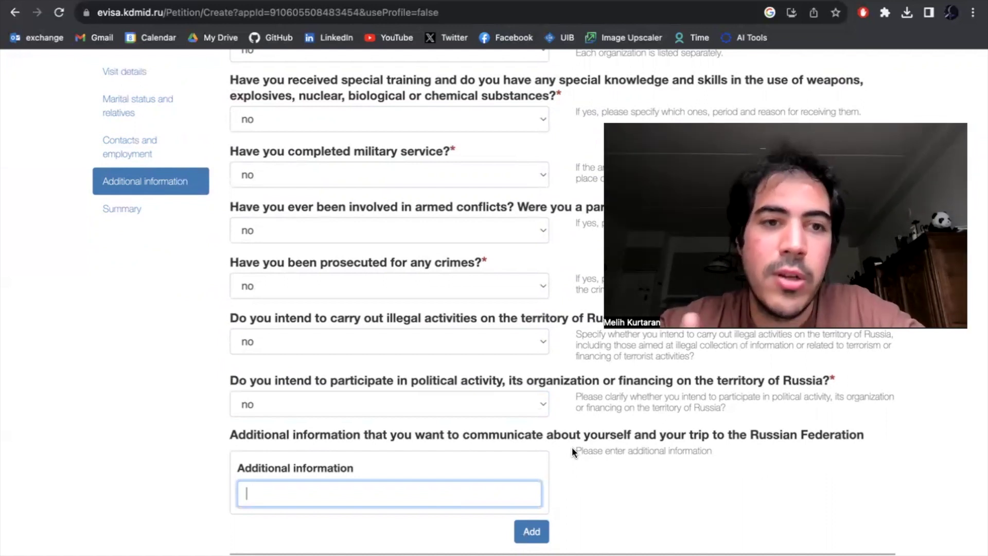
text(mklkmlzksckd)
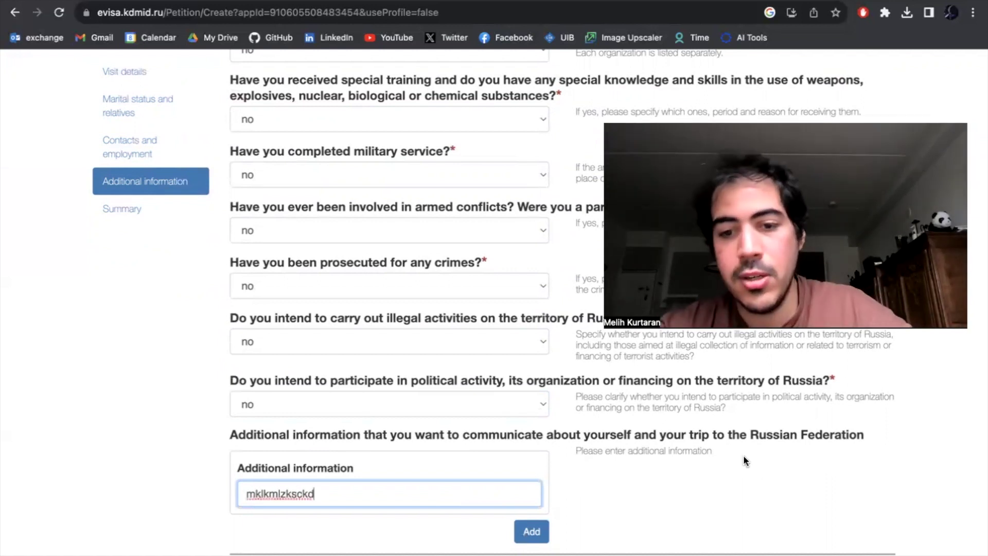
scroll(743, 455, down, 2)
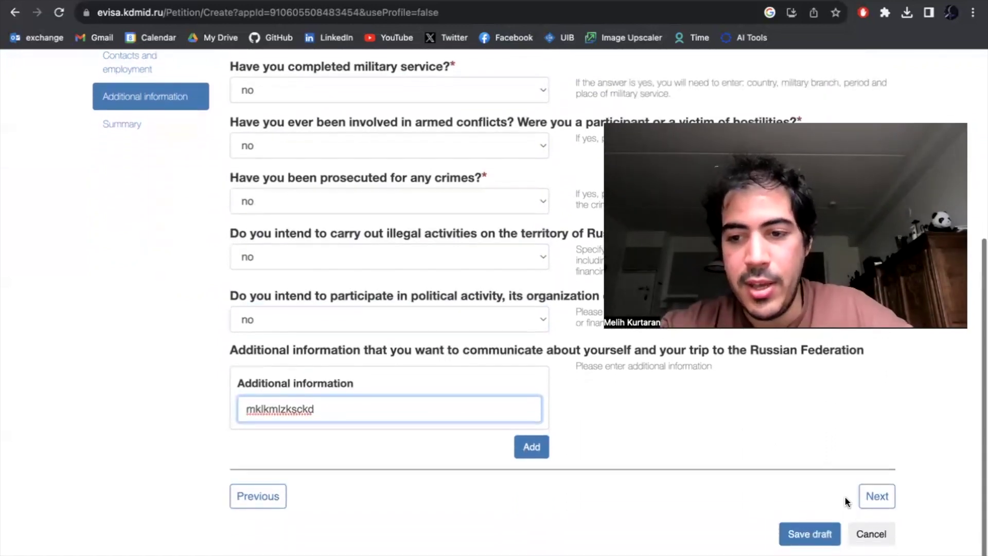
- Review the application summary, accept the LianLian Pay consent statement, and proceed to payment
click(876, 496)
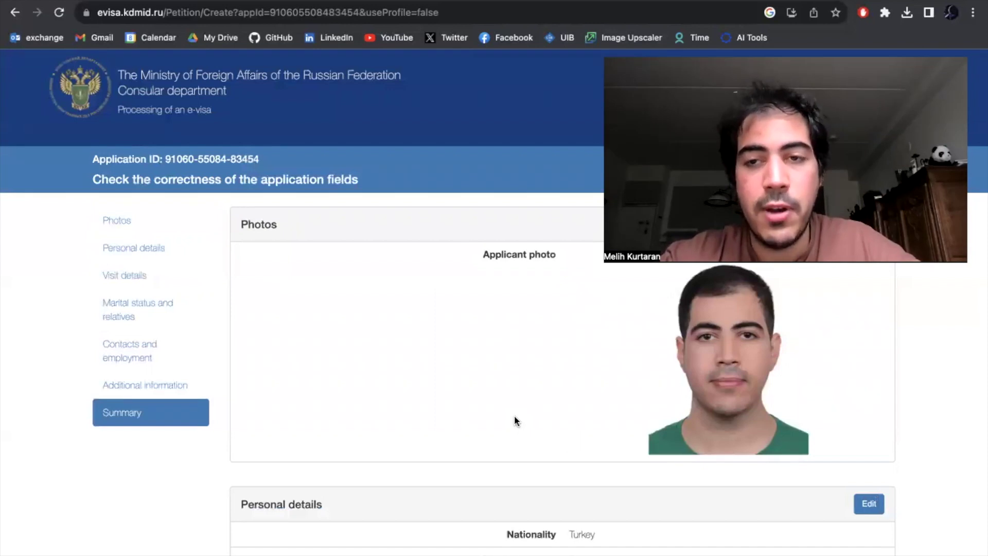
scroll(514, 415, down, 20)
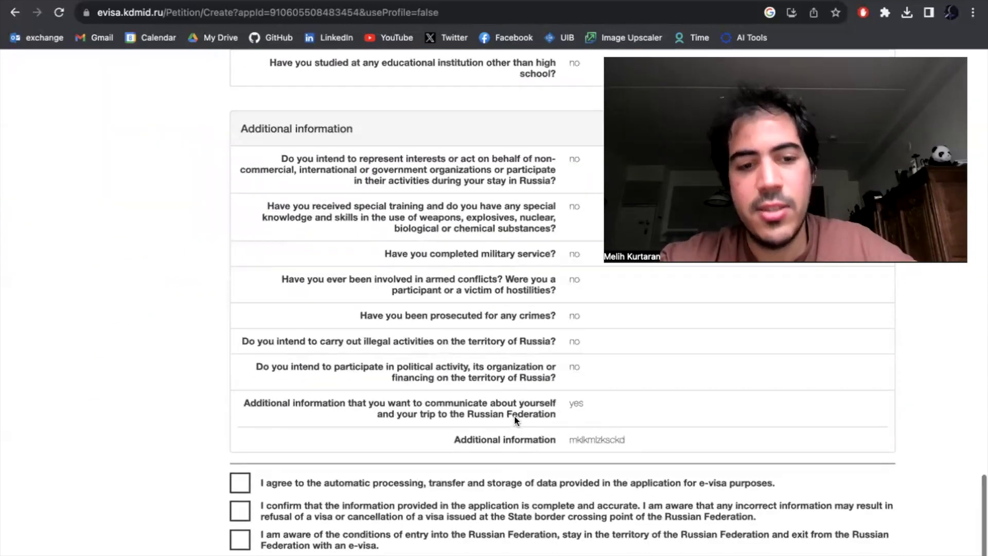
scroll(514, 415, down, 2)
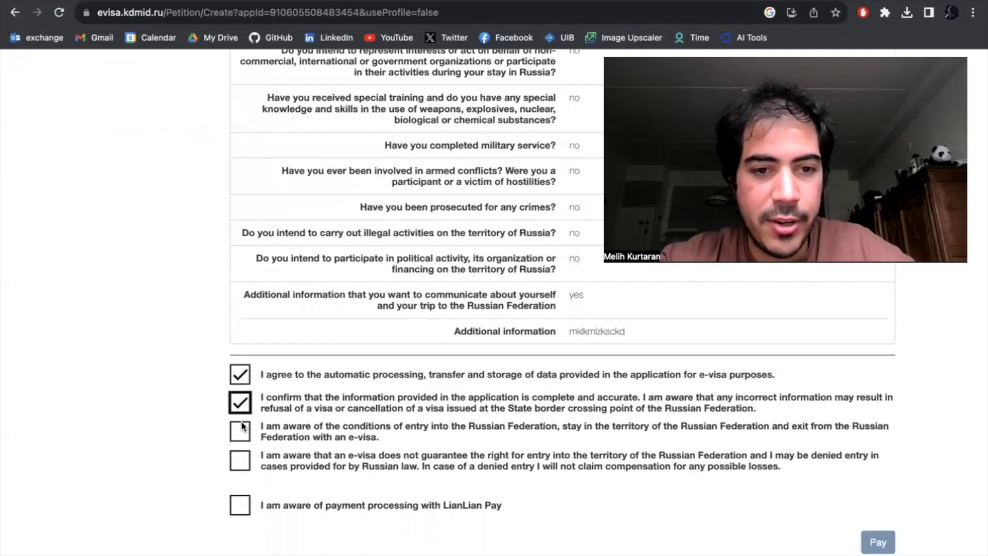
click(245, 510)
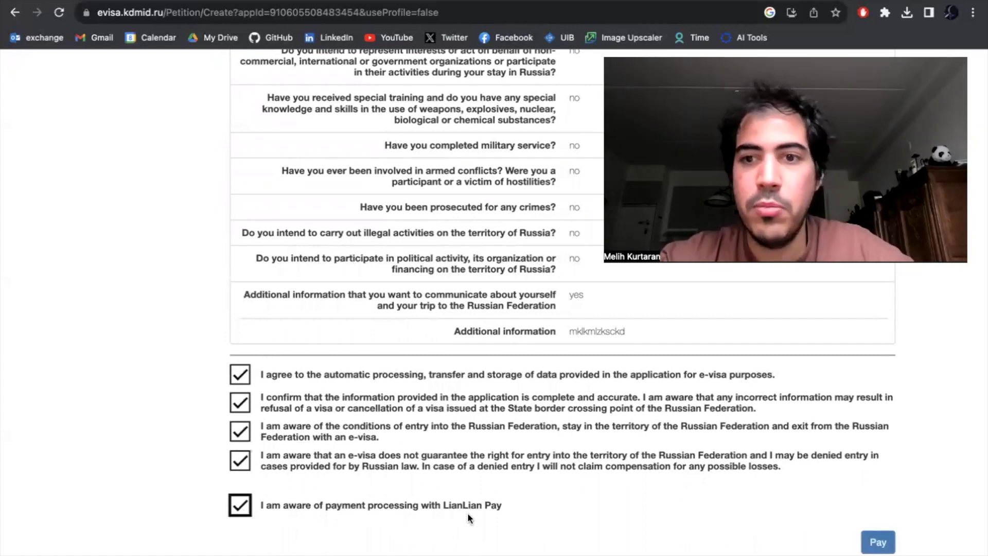
scroll(478, 504, up, 1)
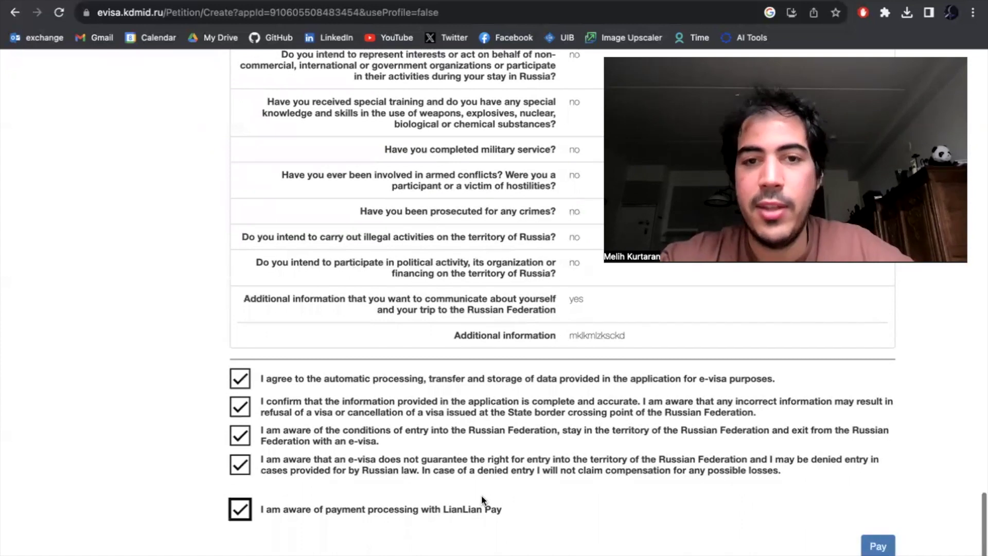
scroll(481, 495, up, 2)
scroll(515, 495, down, 3)
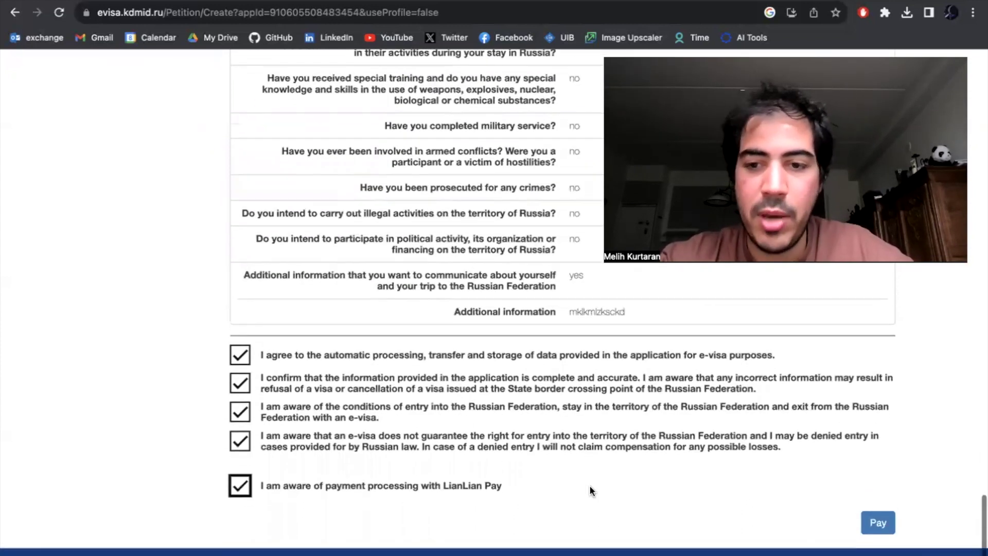
scroll(592, 486, up, 1)
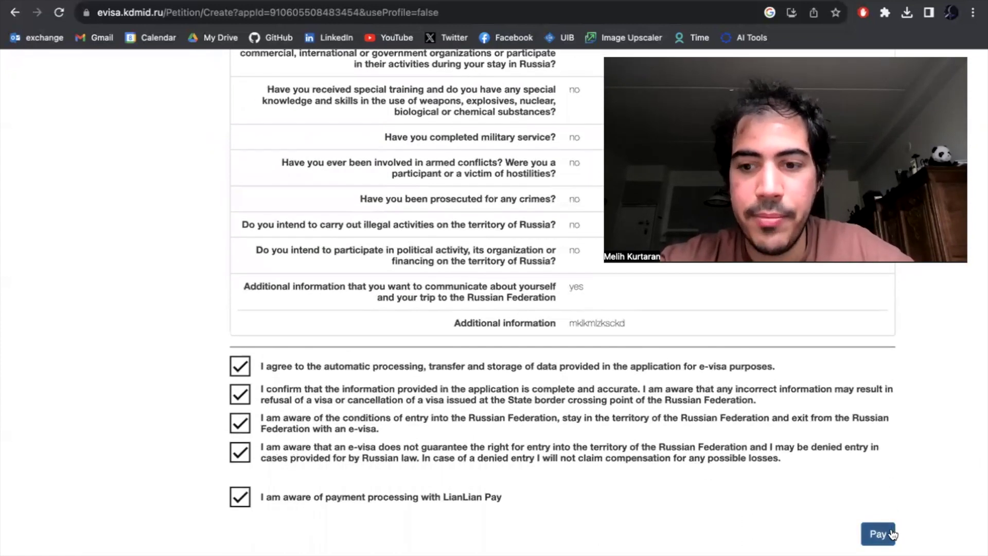
click(879, 534)
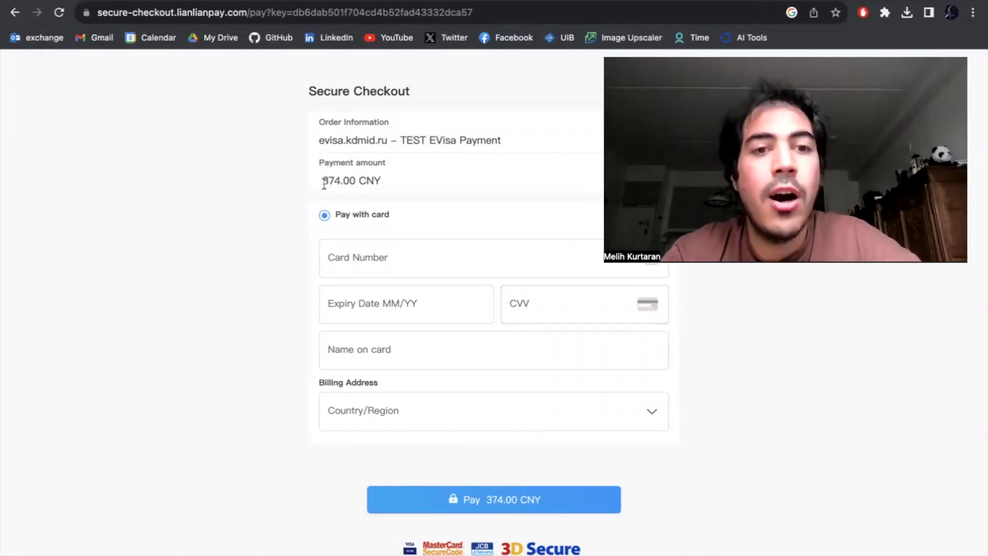
- Search 'cny to usd' in a new tab, convert 374 yuan to 51.87 USD, and show the 5Y chart
key(ctrl+t)
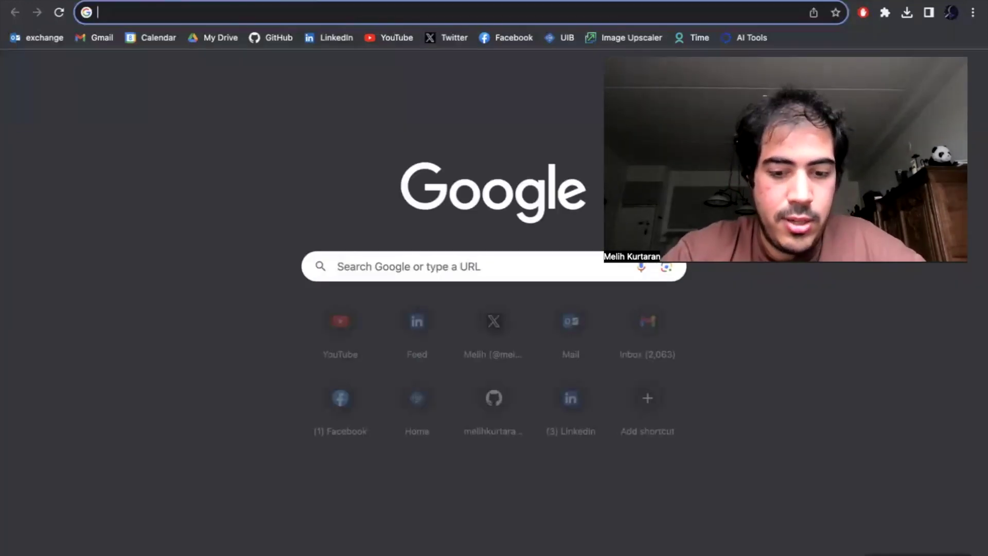
text(cny to usd)
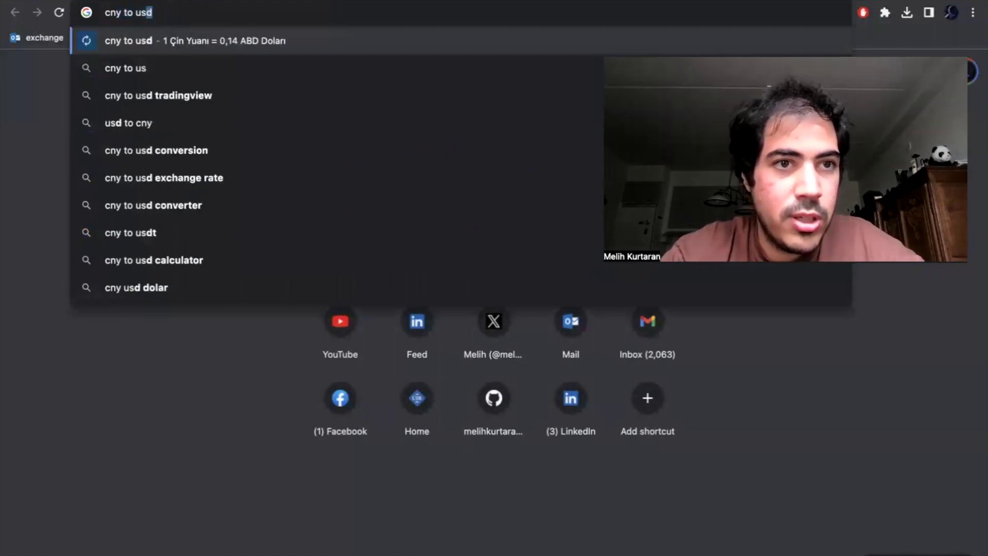
key(Return)
key(super+w)
key(ctrl+Tab)
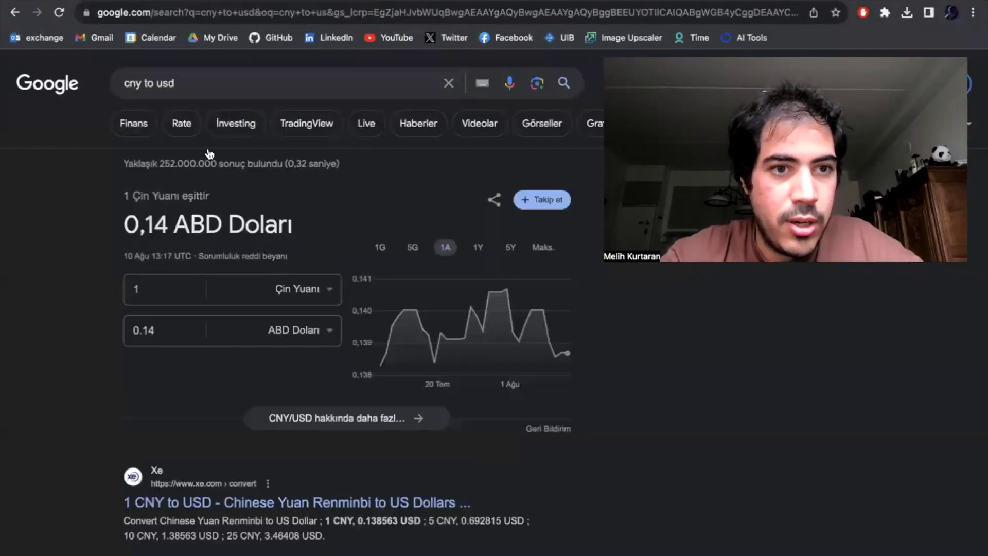
click(170, 290)
text(374)
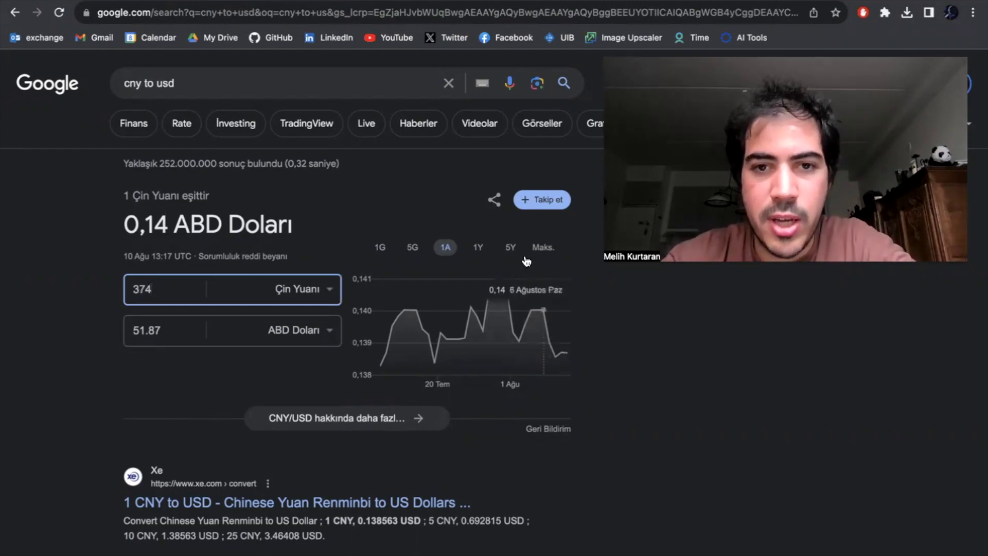
click(510, 248)
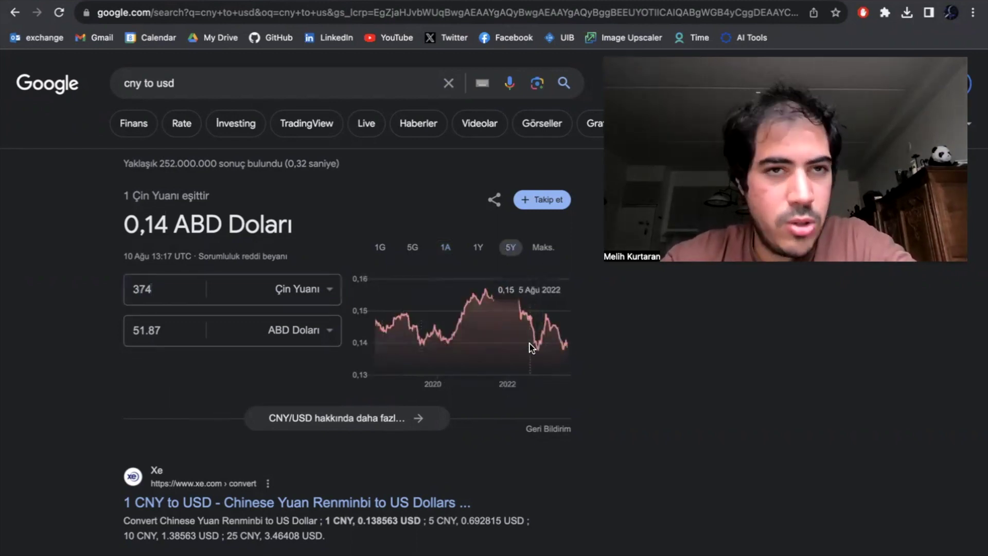
- Return to the 374.00 CNY LianLian Pay checkout and focus the Card Number field, dismissing saved-card suggestions
key(ctrl+Tab)
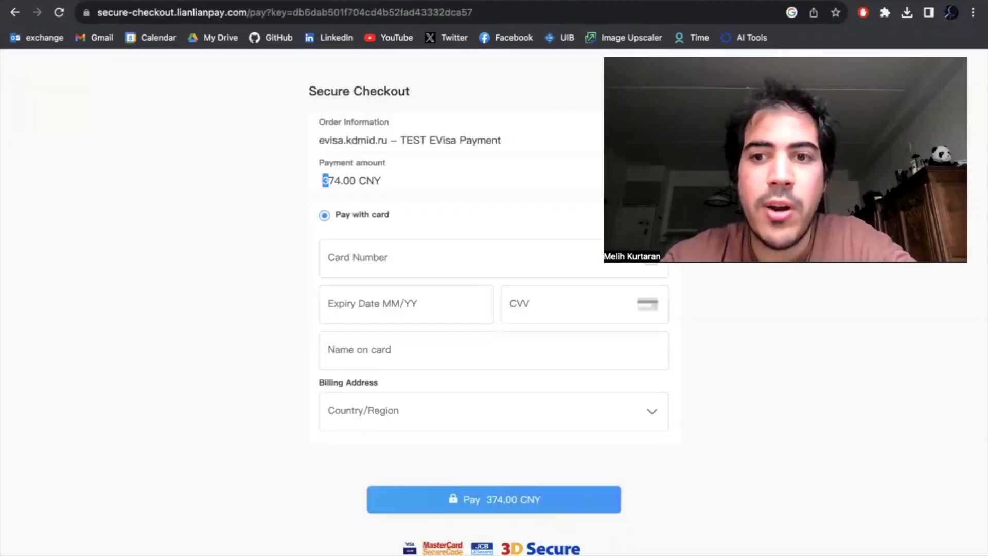
click(131, 323)
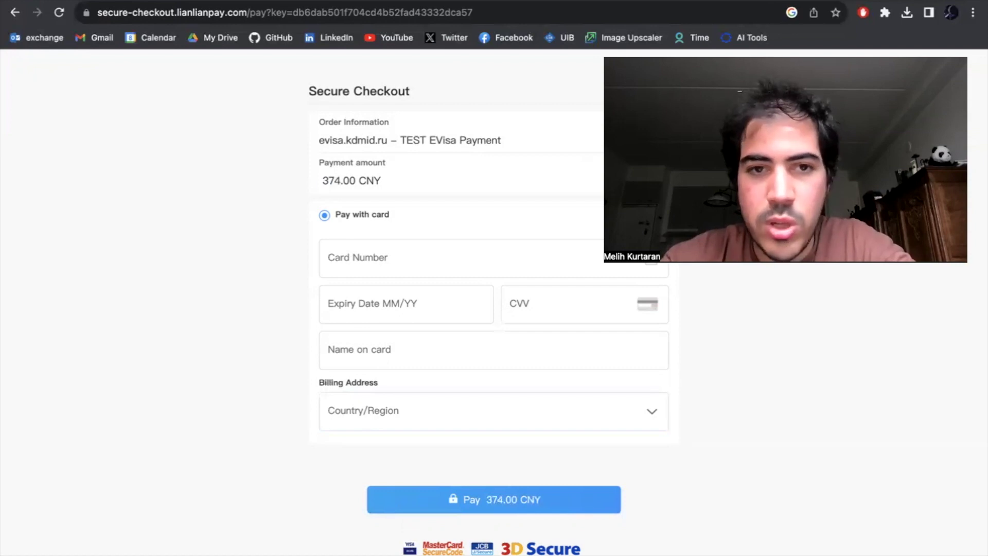
click(374, 255)
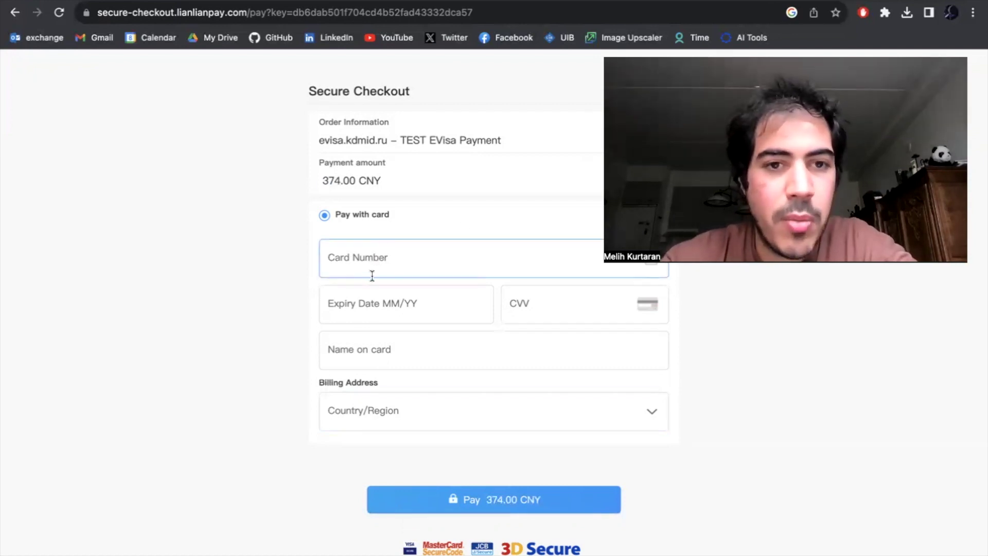
click(388, 261)
click(255, 326)
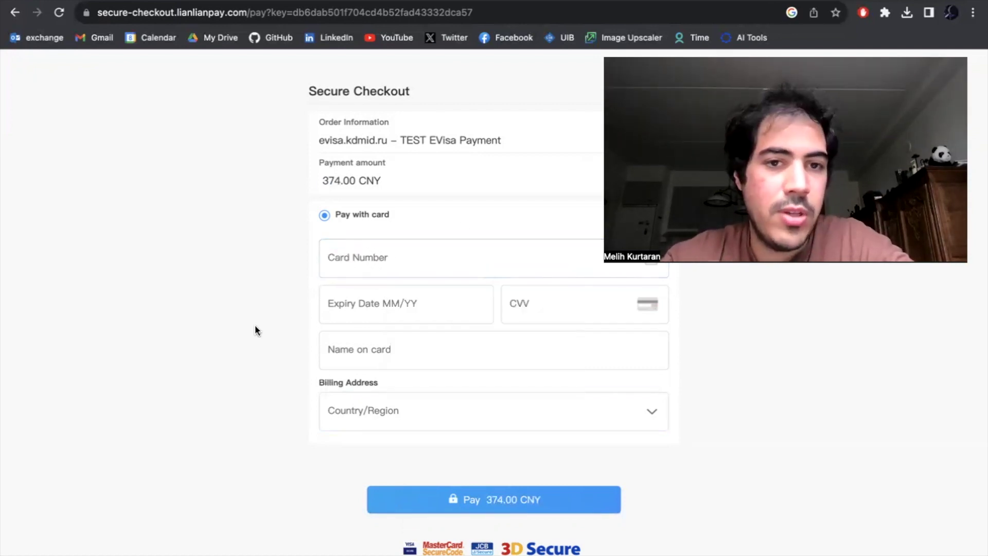
click(626, 267)
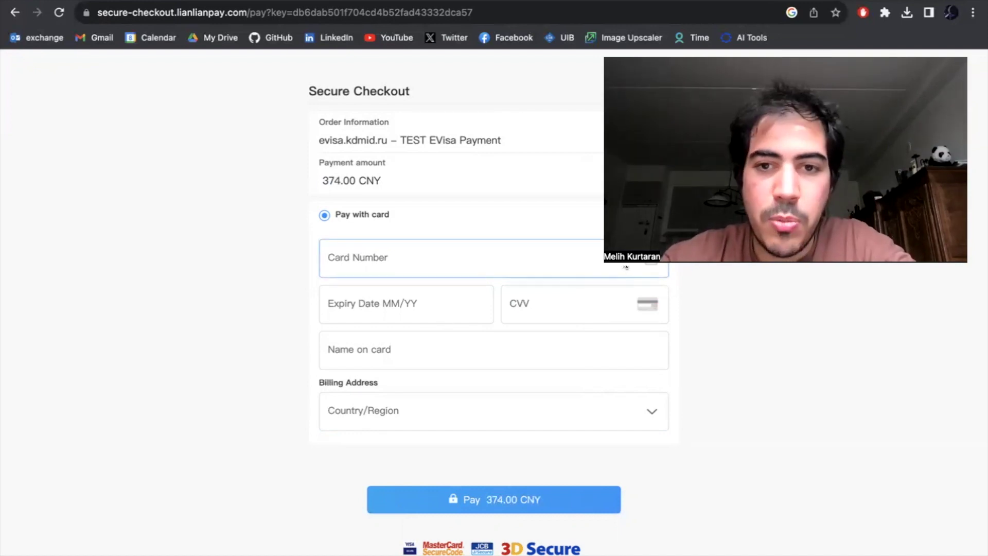
click(594, 298)
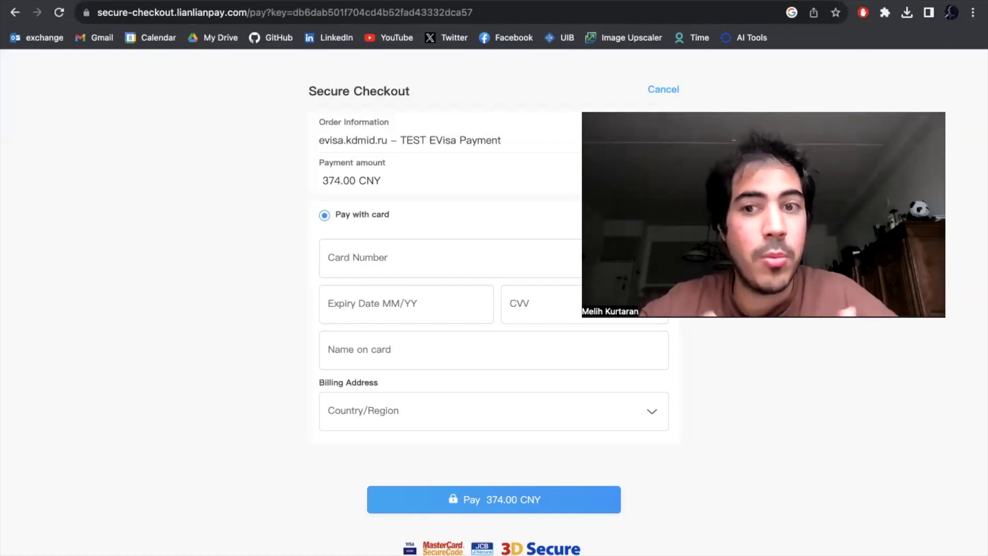
click(607, 320)
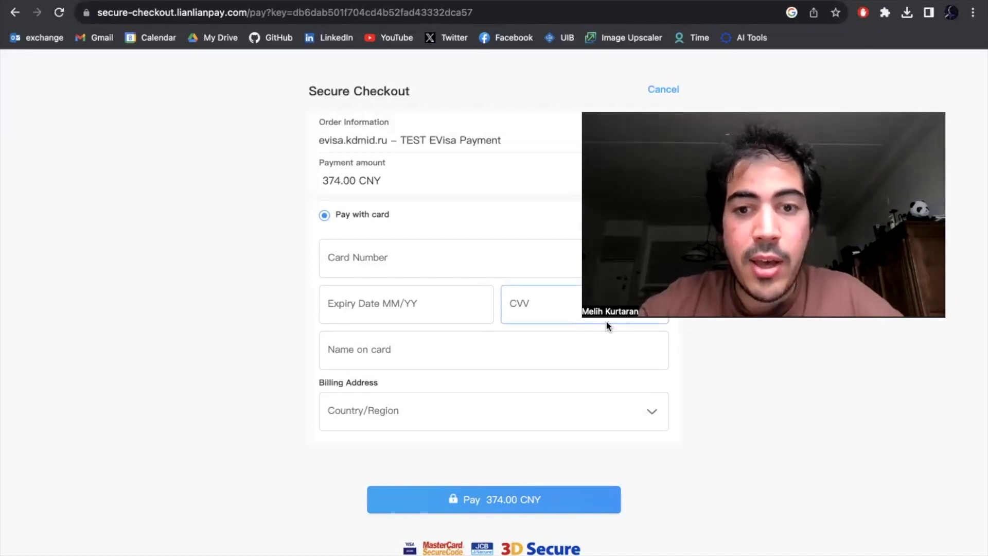